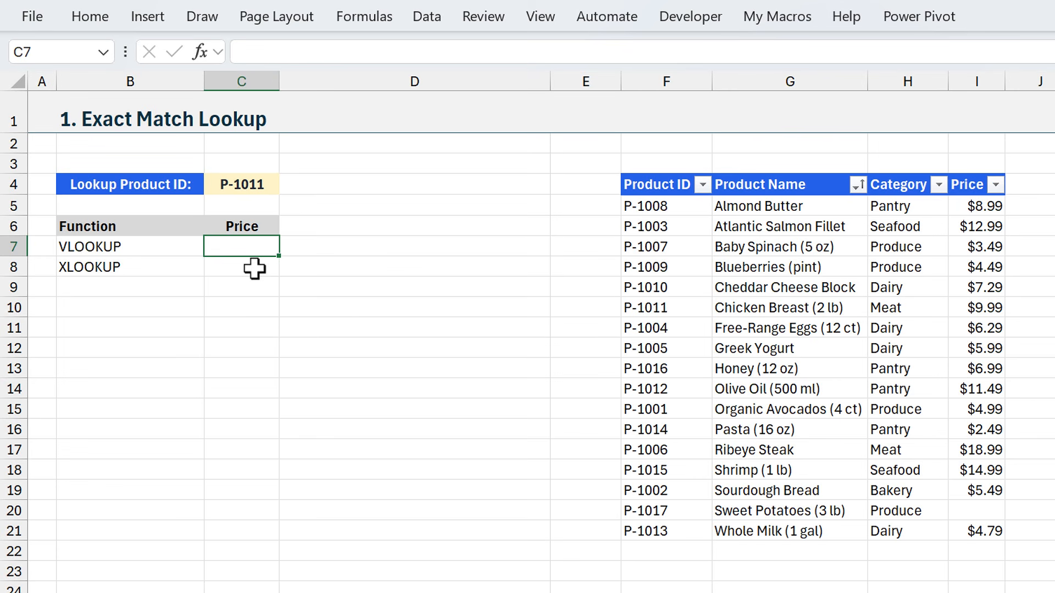
Enter =VLOOKUP(C4,$F$5:$I$21,4,FALSE) in C7 to return the exact-match price for the lookup product ID.
type("vl")
key("Tab")
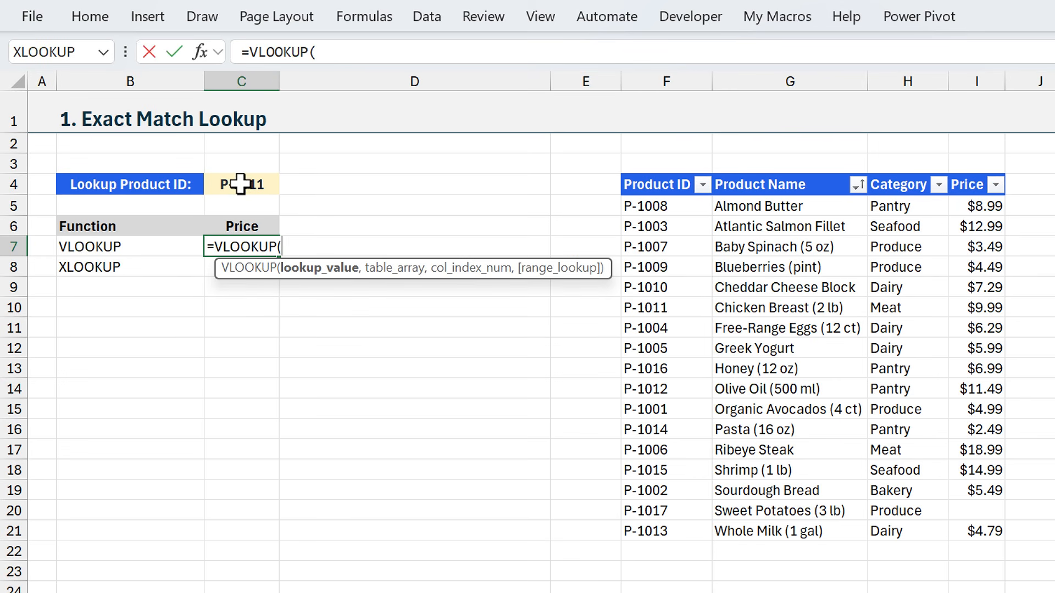
left_click(271, 189)
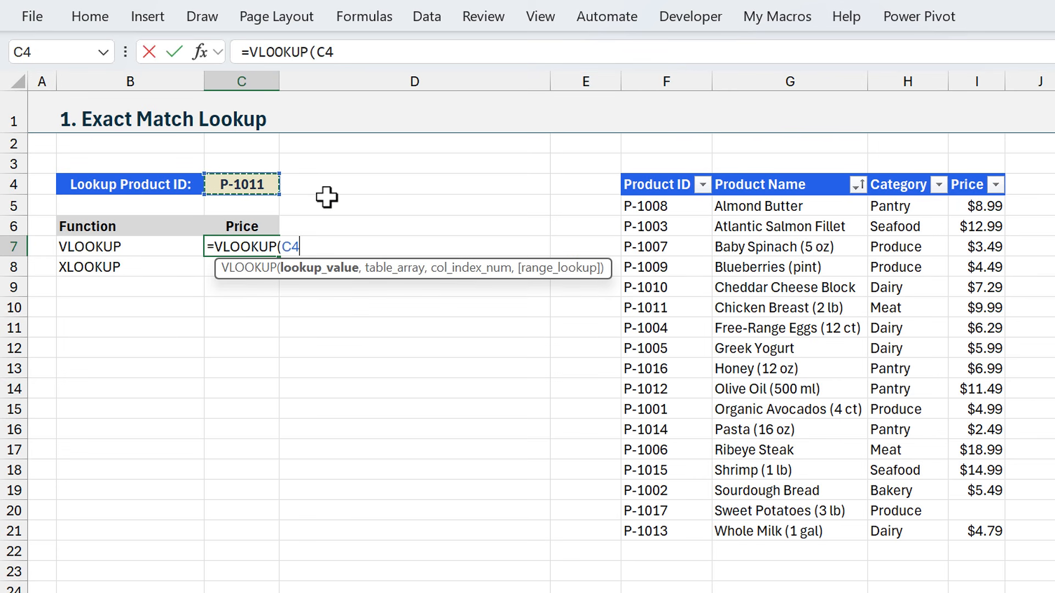
type(",")
left_click_drag(632, 204, 965, 523)
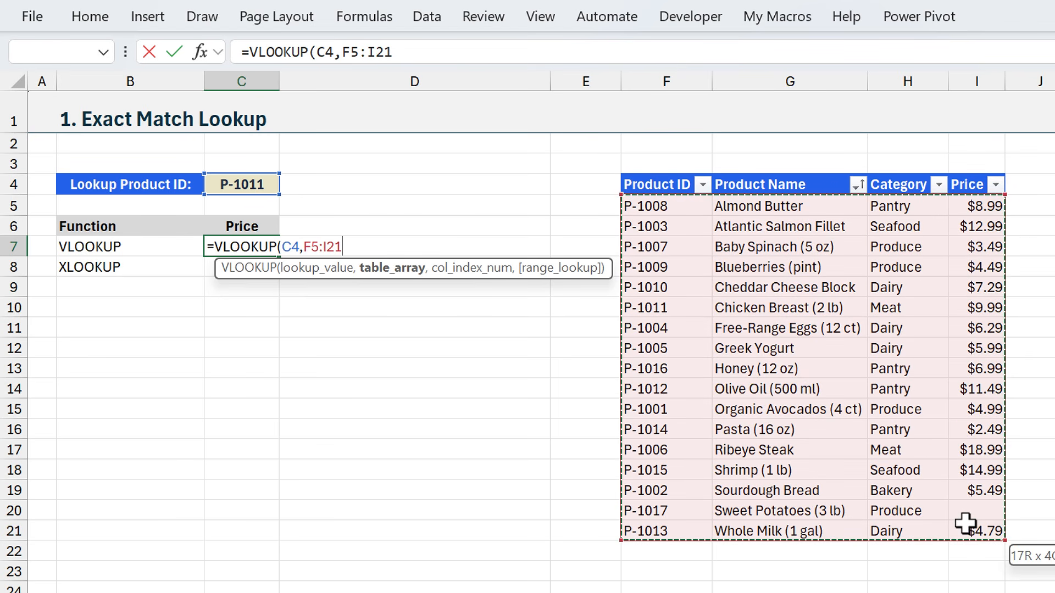
key("F4")
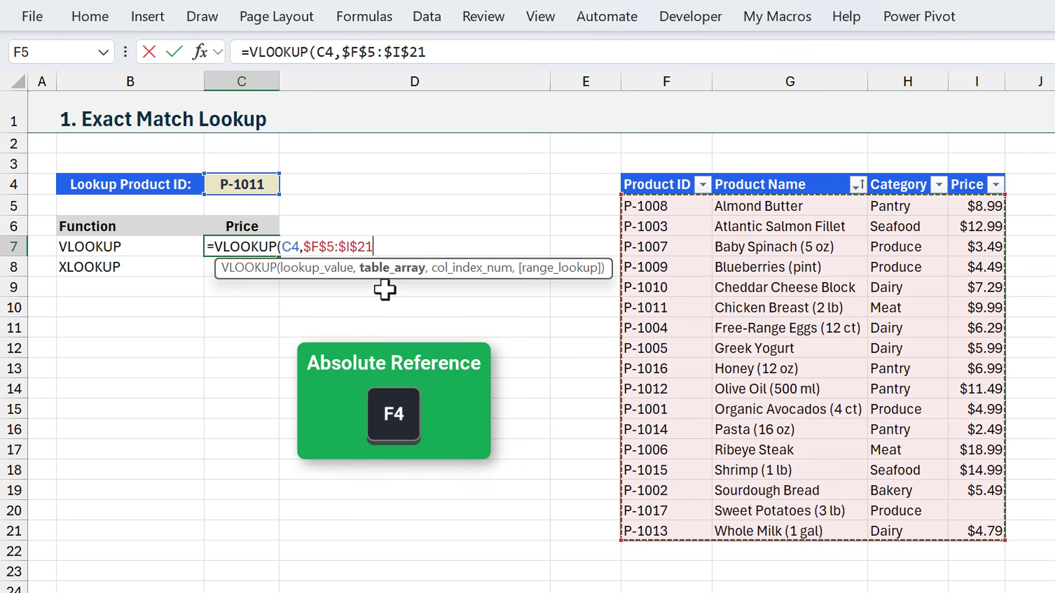
type(",")
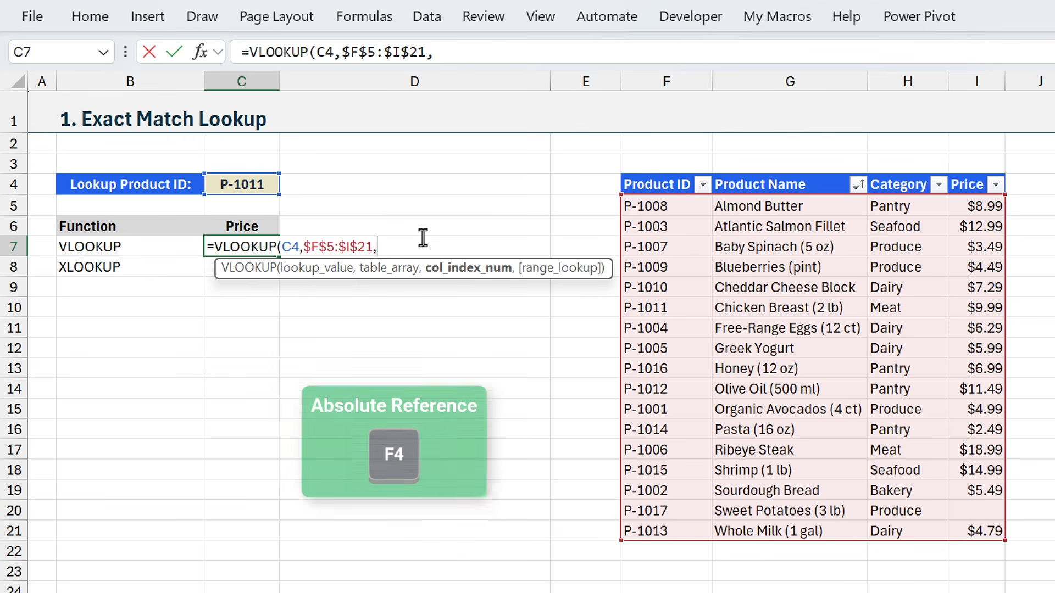
type("4,false")
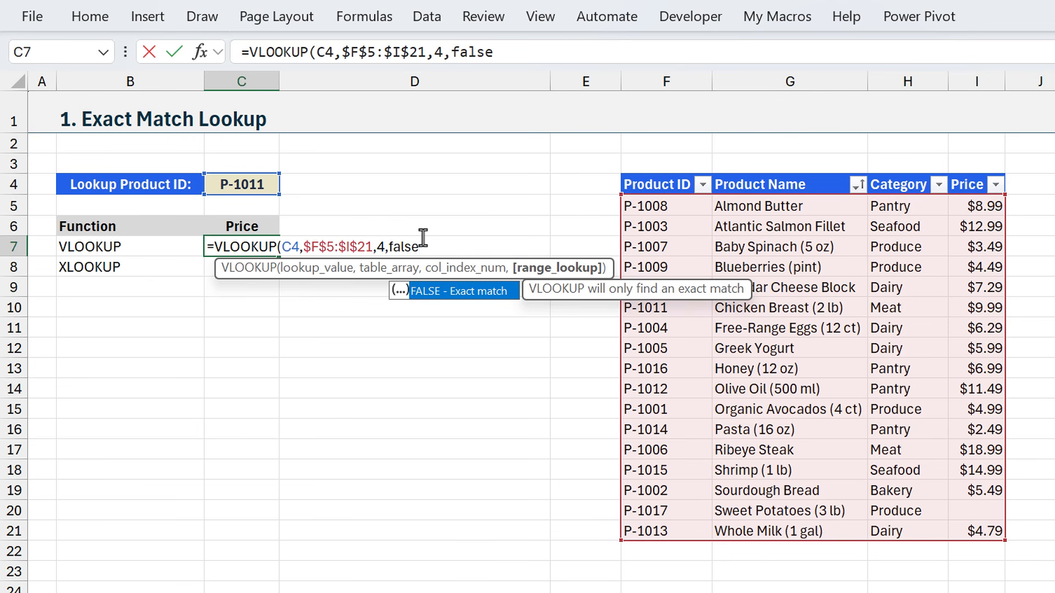
key("Return")
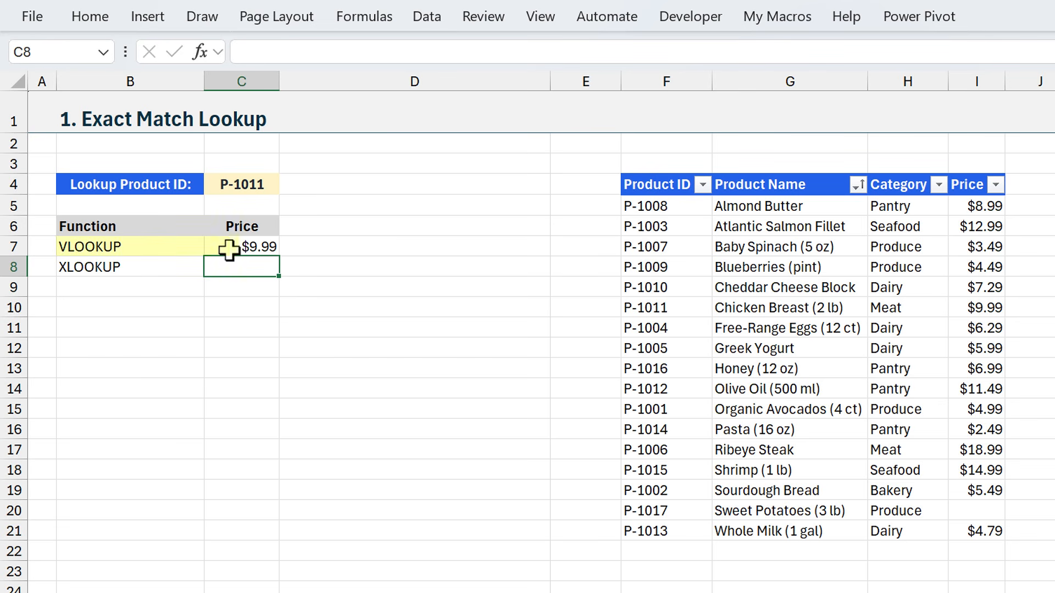
left_click(227, 247)
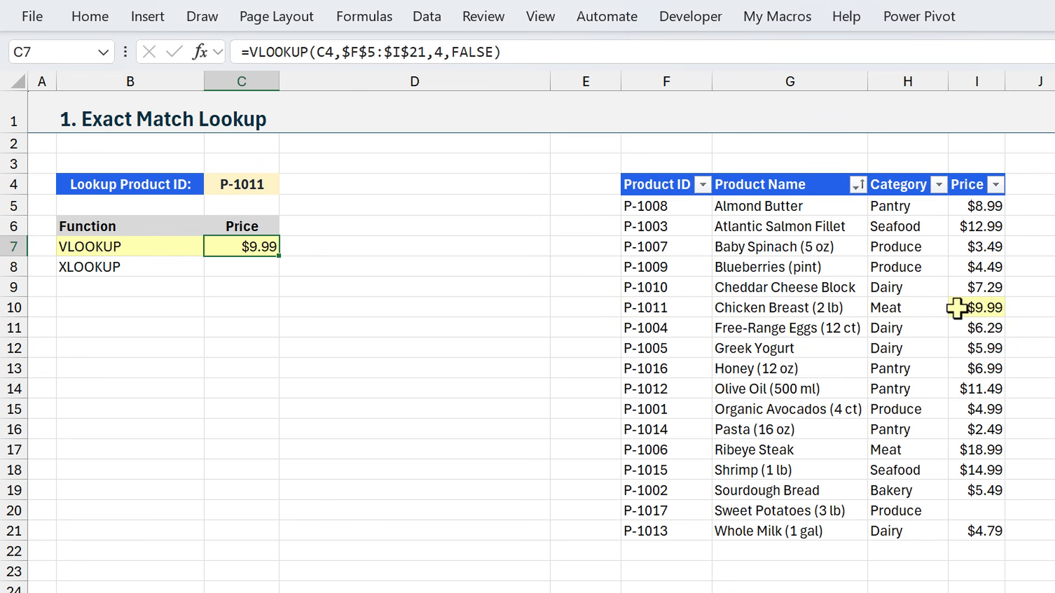
Enter =XLOOKUP(C4,$F$5:$F$21,$I$5:$I$21) in C8 to return the price for the same product ID.
left_click(252, 273)
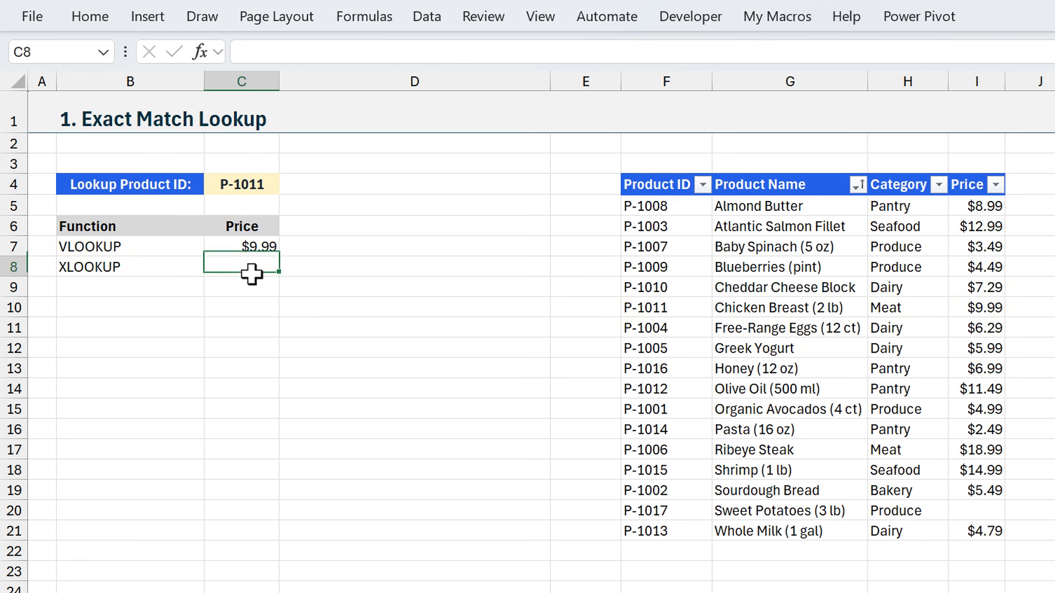
type("=xl")
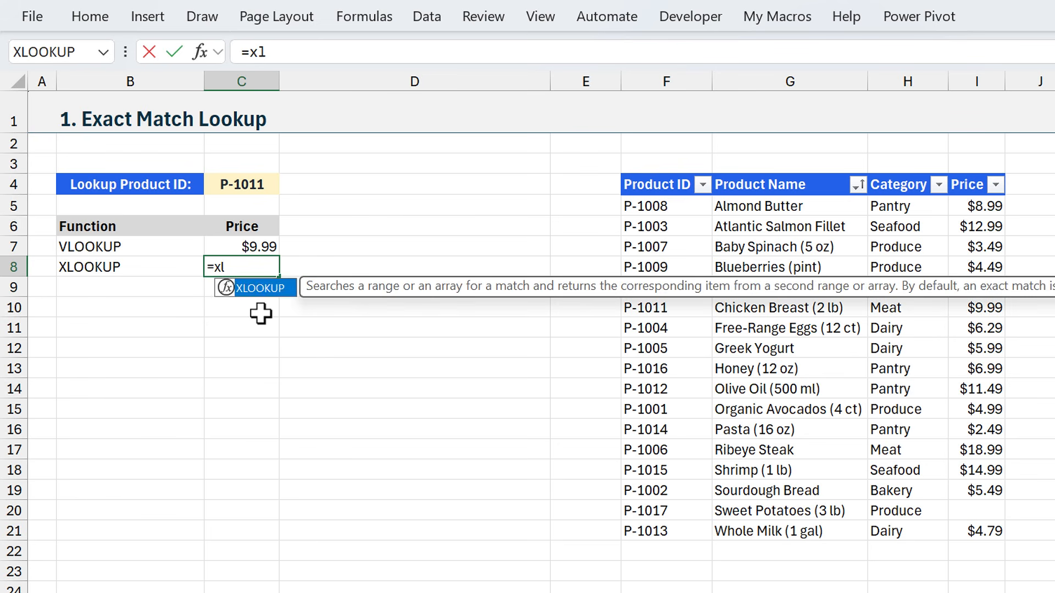
key("Tab")
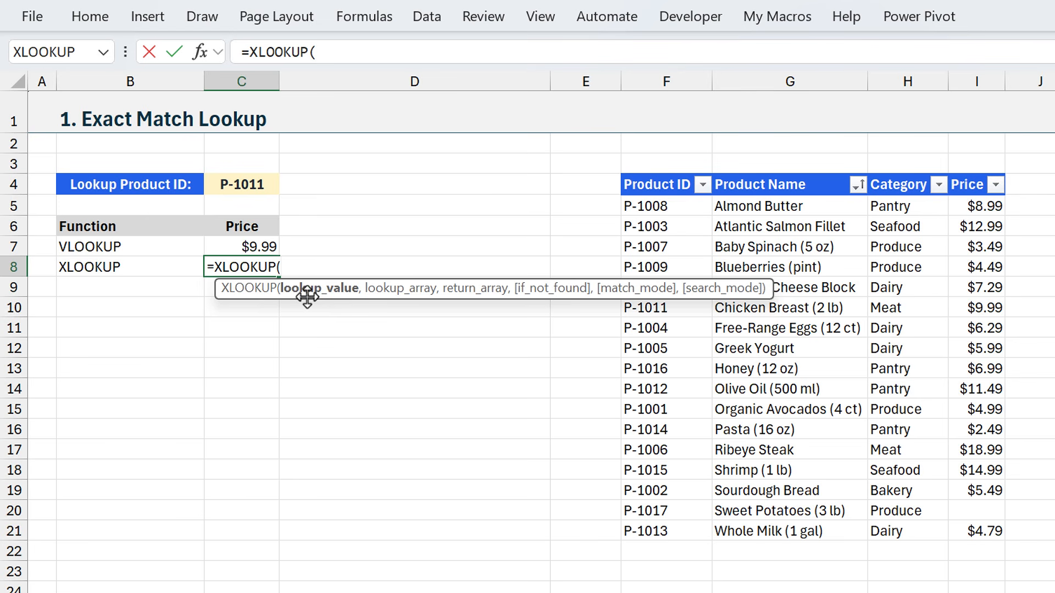
left_click(240, 183)
type(",")
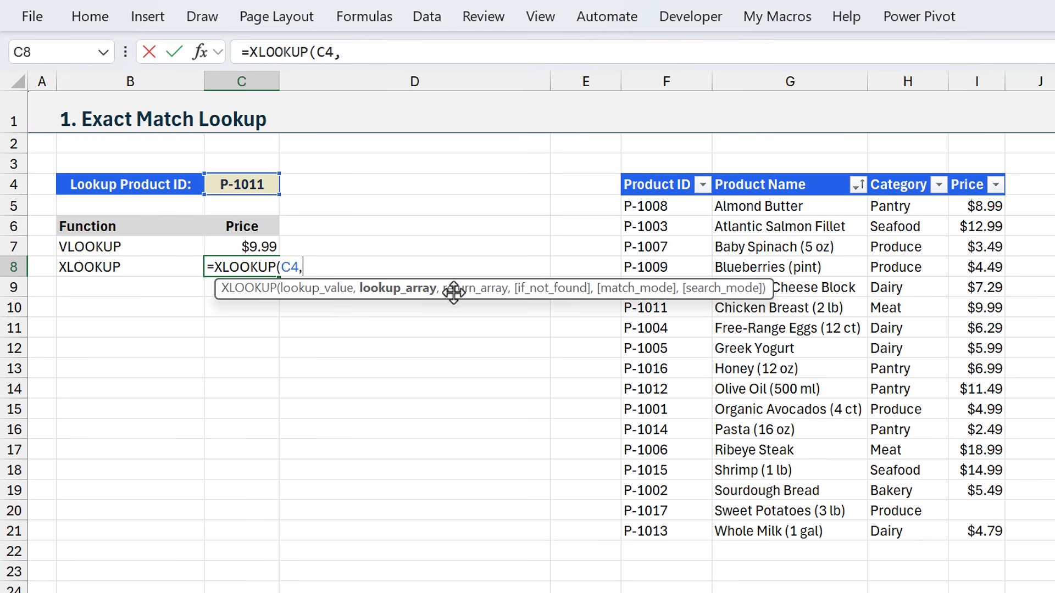
left_click_drag(650, 208, 644, 528)
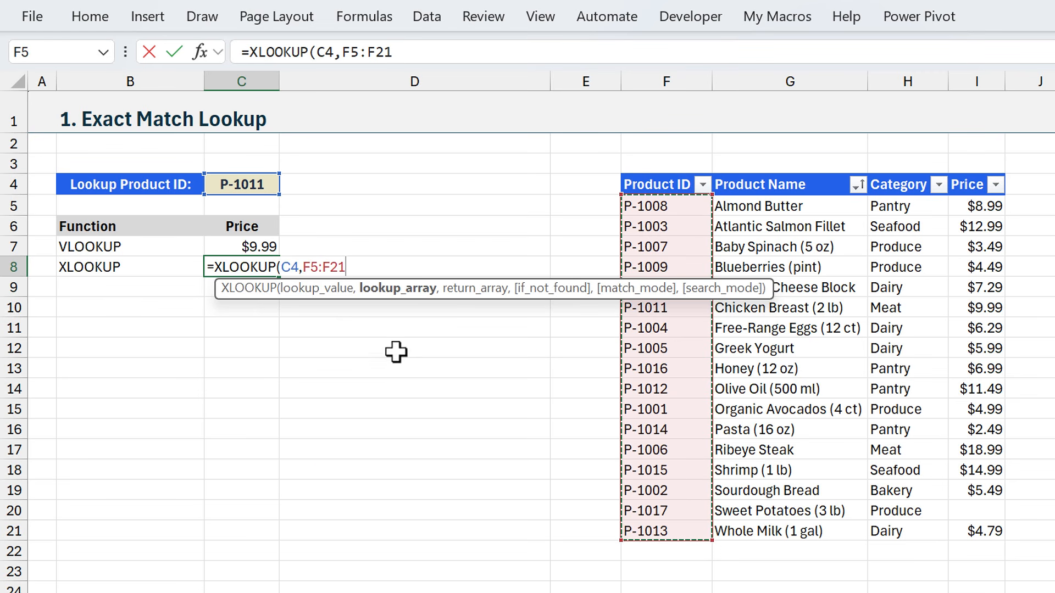
key("F4")
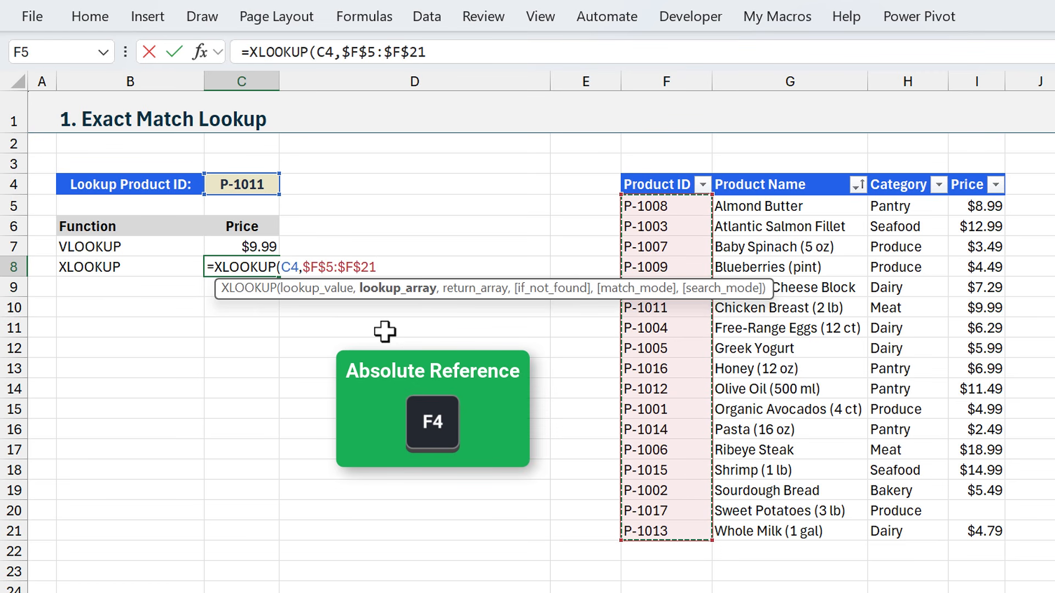
type(",")
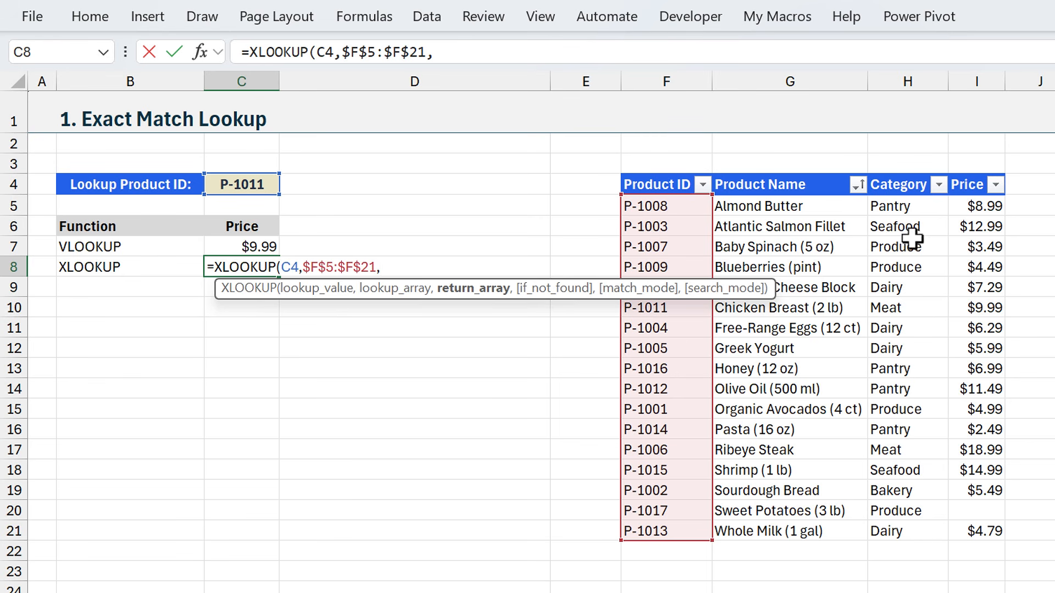
left_click_drag(960, 205, 961, 286)
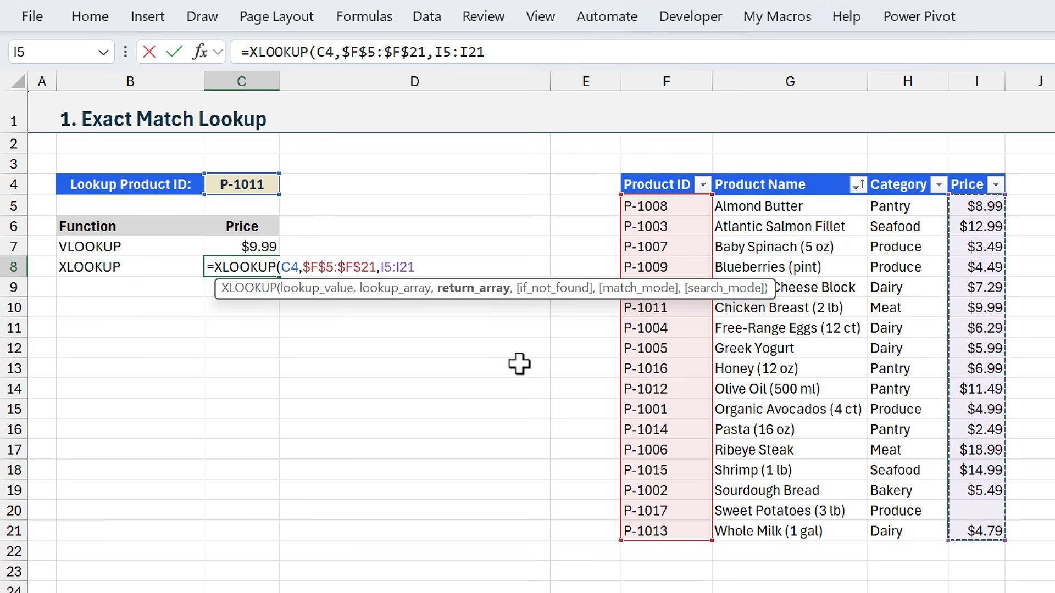
key("F4")
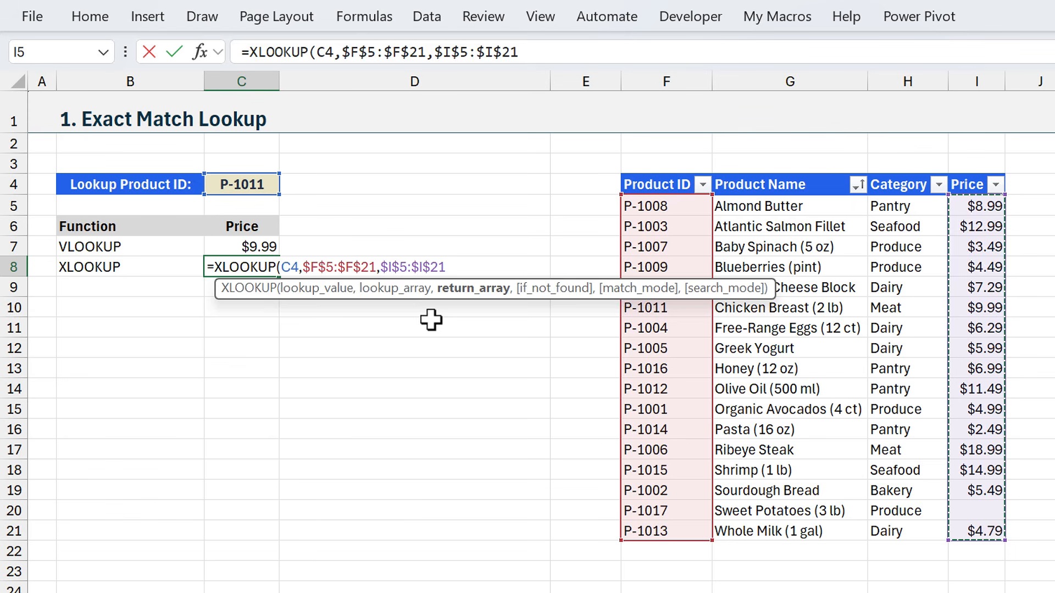
key("Return")
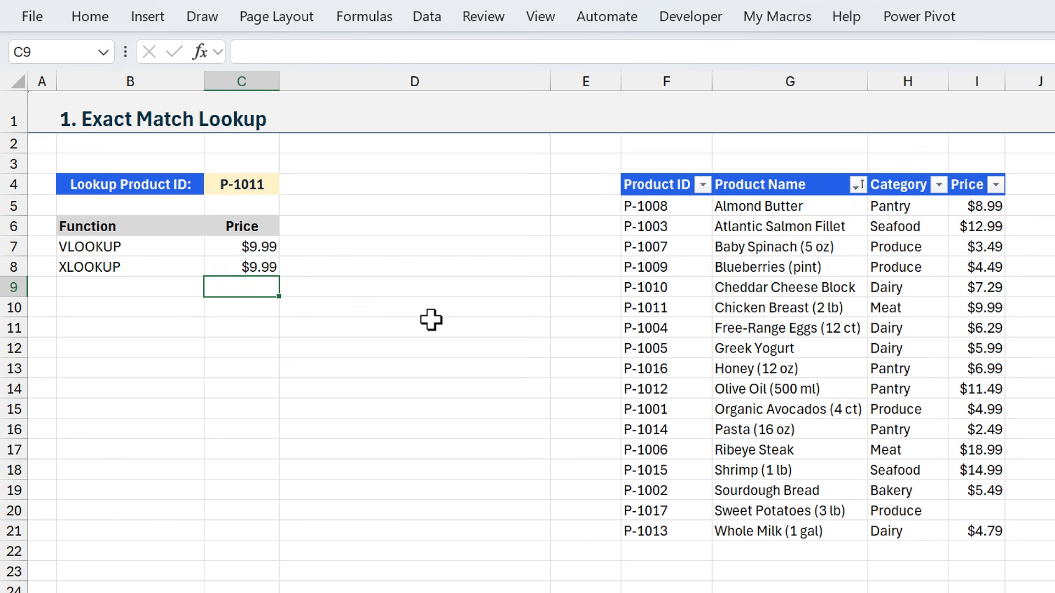
Compare the ranges referenced by the VLOOKUP formula in C7 and the XLOOKUP formula in C8.
left_click(229, 249)
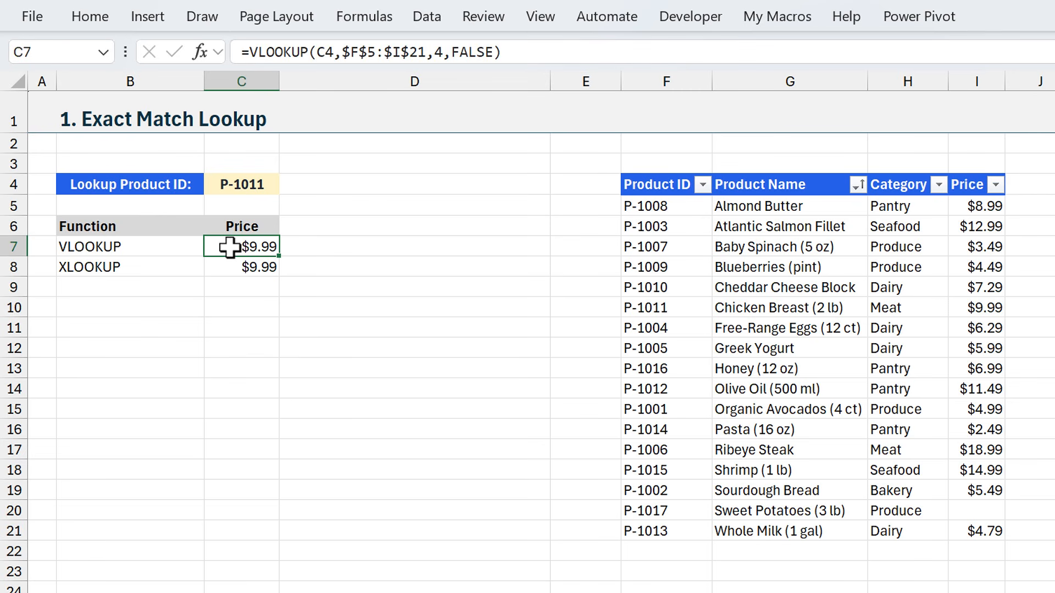
double_click(230, 249)
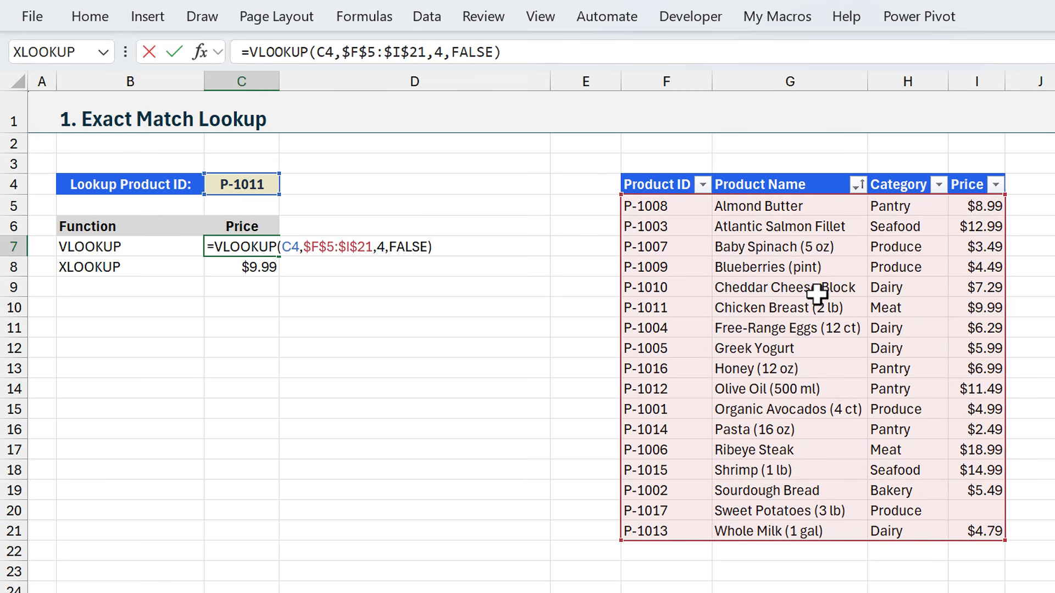
key("Escape")
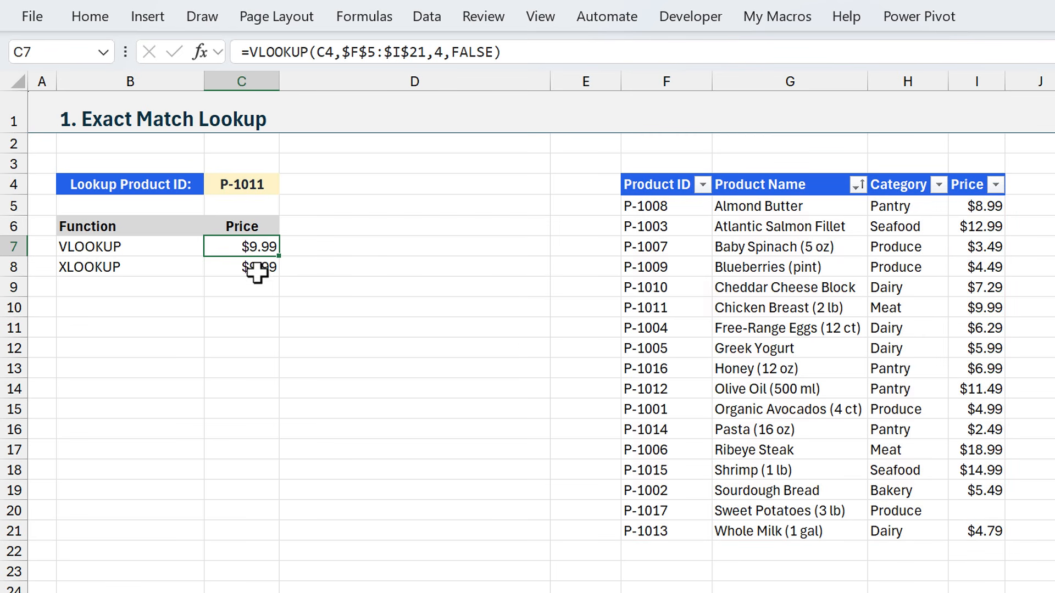
double_click(230, 268)
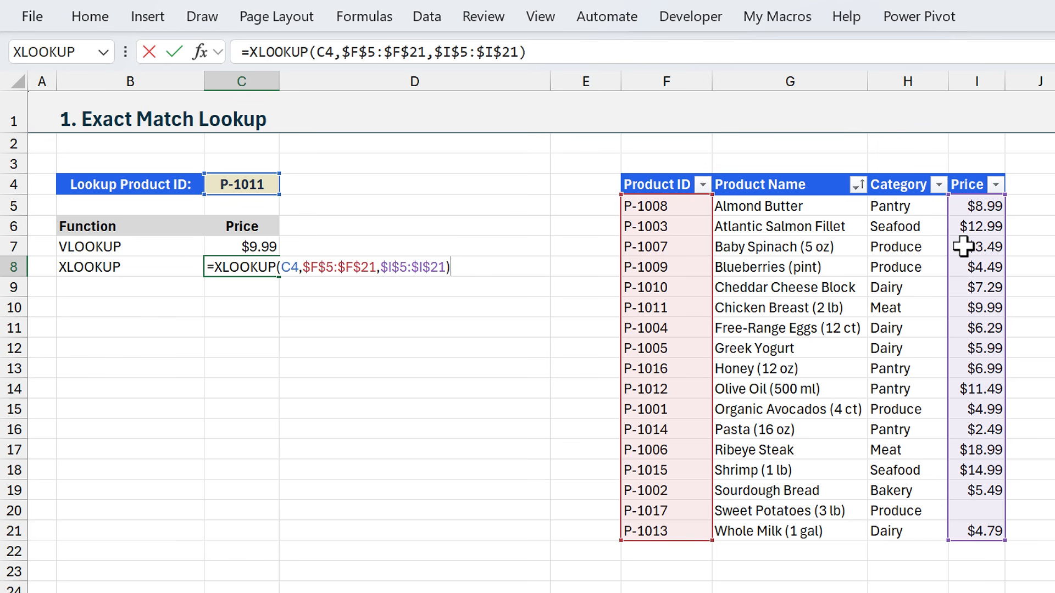
key("Escape")
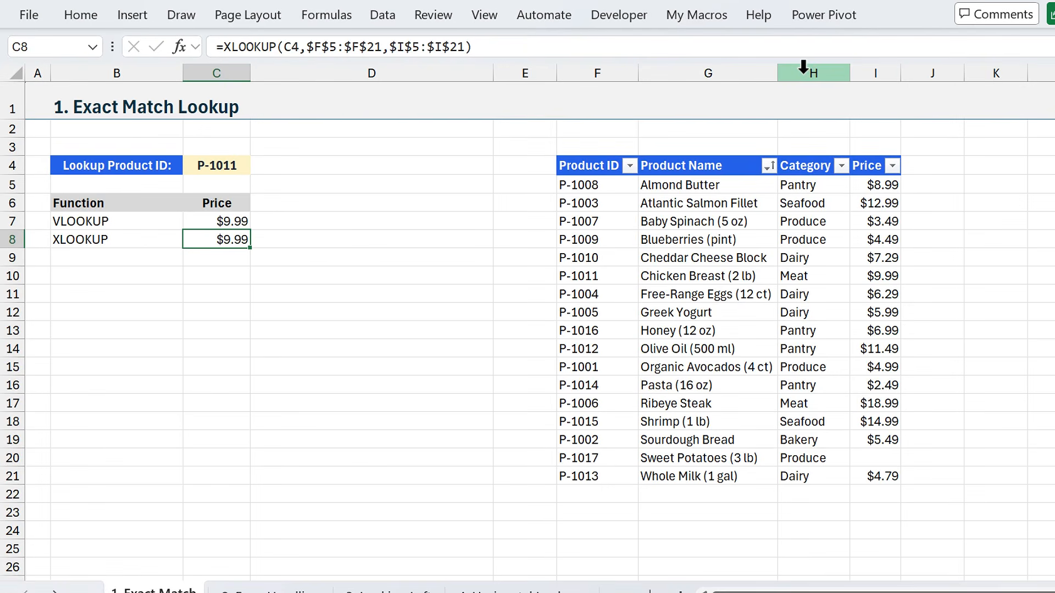
Insert a blank column before the Category column in the product table.
left_click(803, 69)
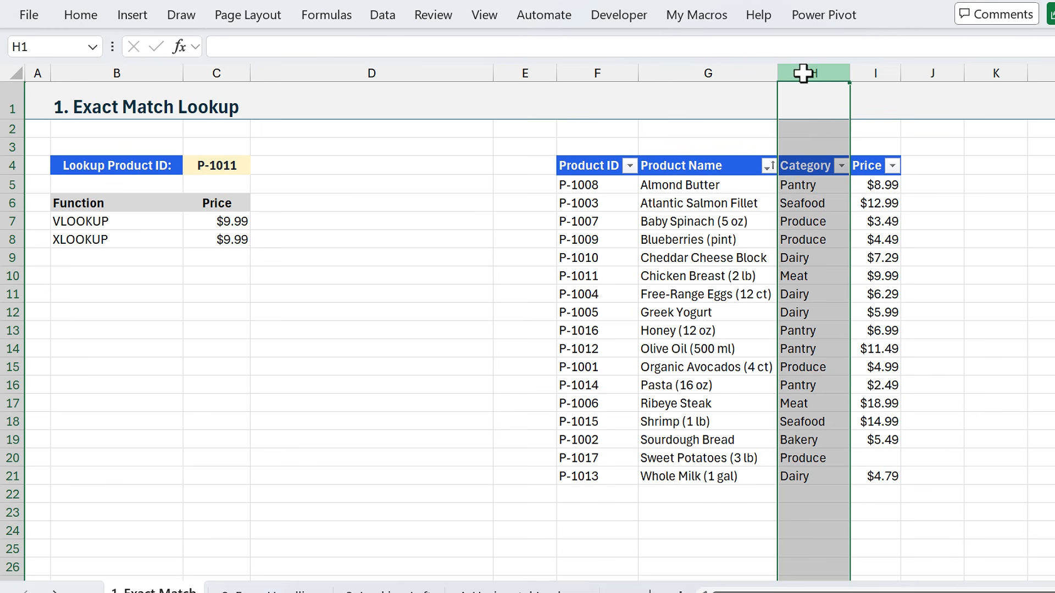
right_click(804, 73)
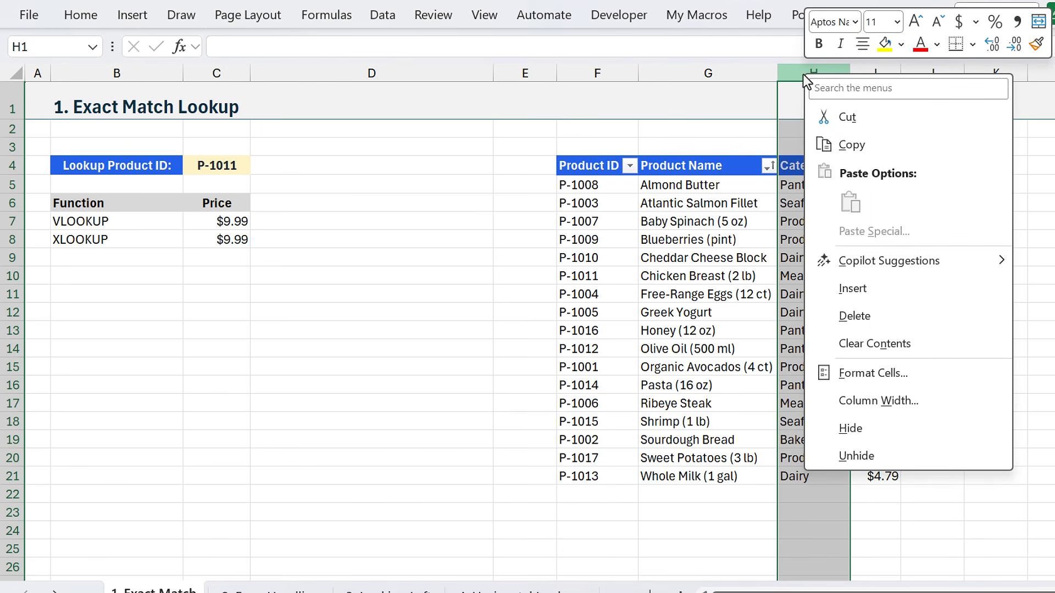
left_click(849, 287)
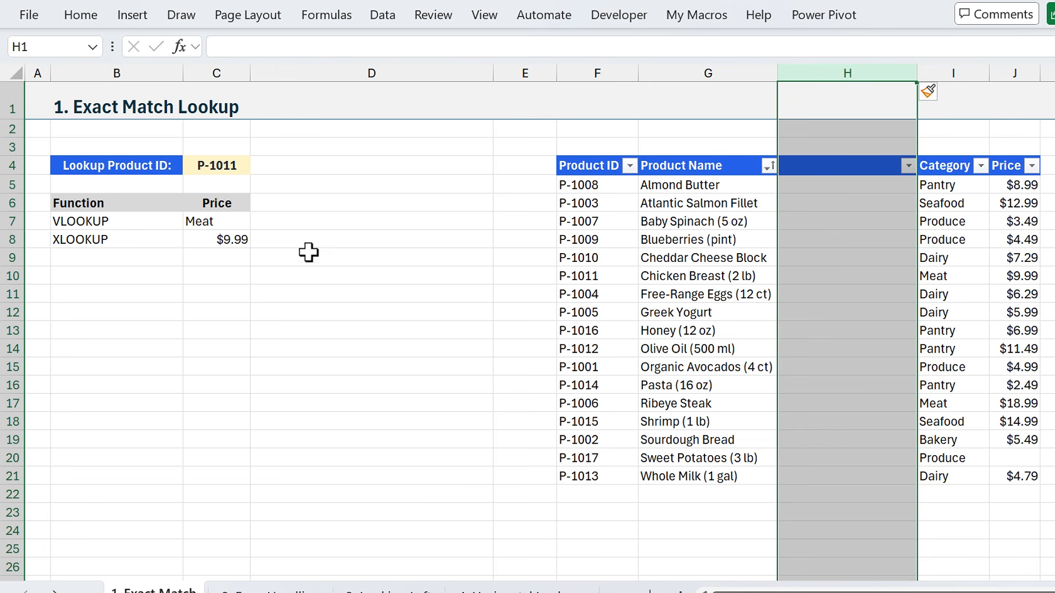
Inspect how the inserted column affects the references in the C7 VLOOKUP and C8 XLOOKUP formulas.
left_click(231, 222)
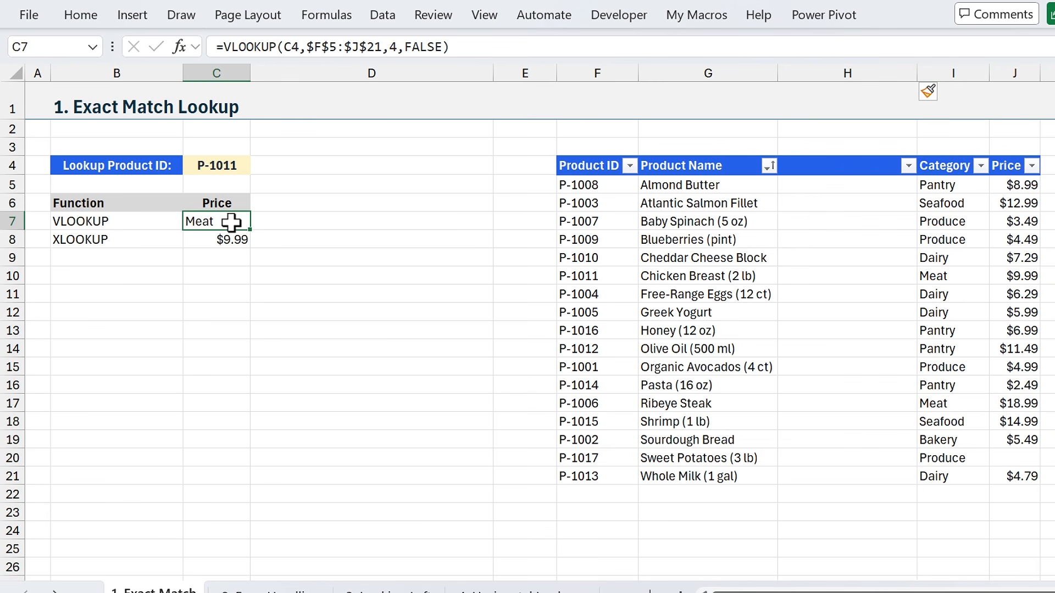
double_click(230, 222)
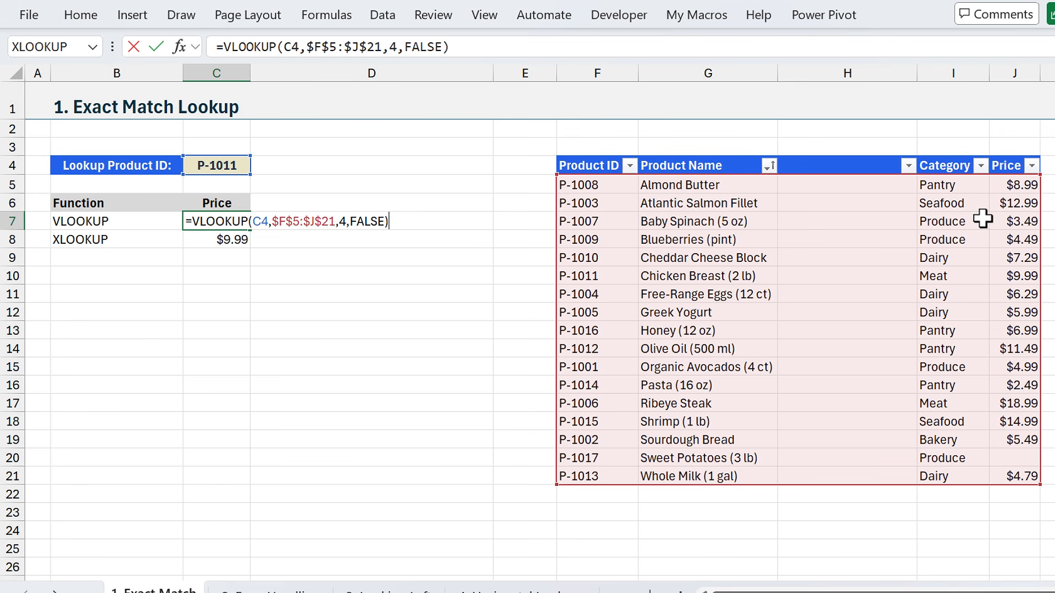
key("ctrl+Return")
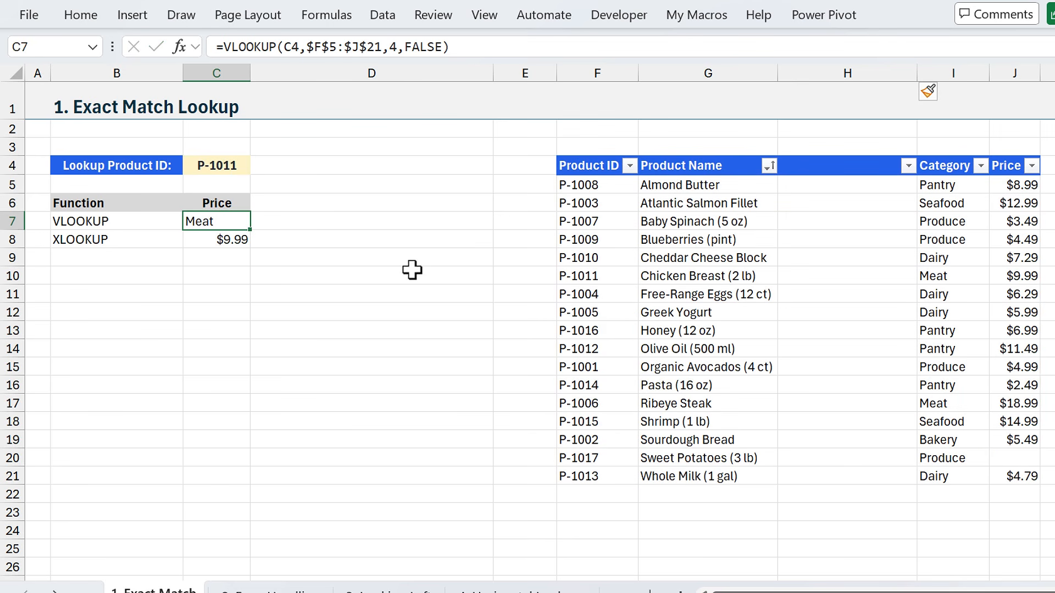
left_click(202, 240)
key("F2")
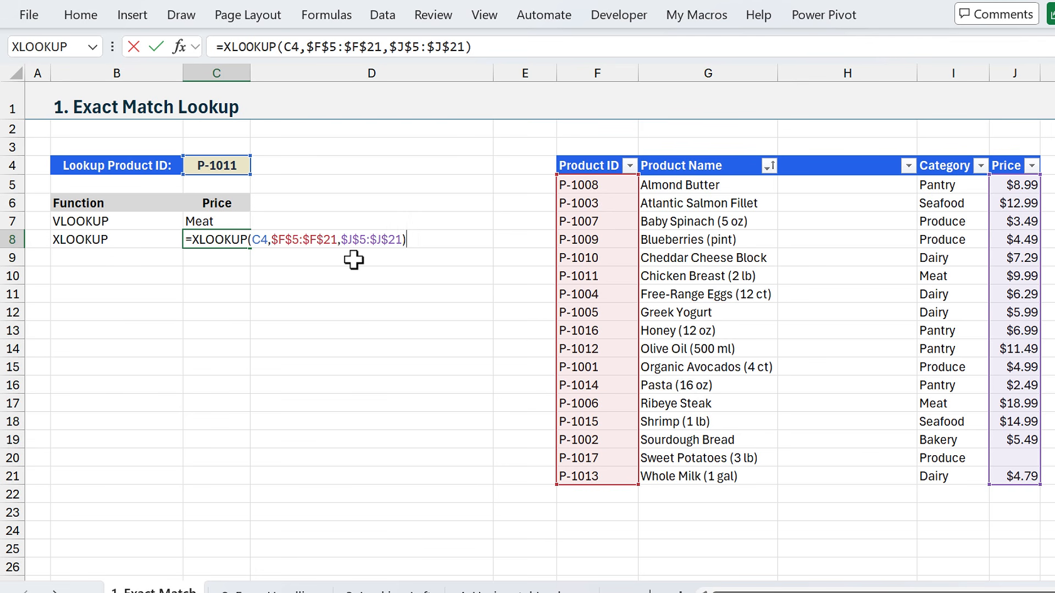
key("ctrl+Return")
Change the return range of the XLOOKUP formula in C8 to $J$5:$J$19, shorter than its lookup range.
left_click_drag(340, 242, 402, 242)
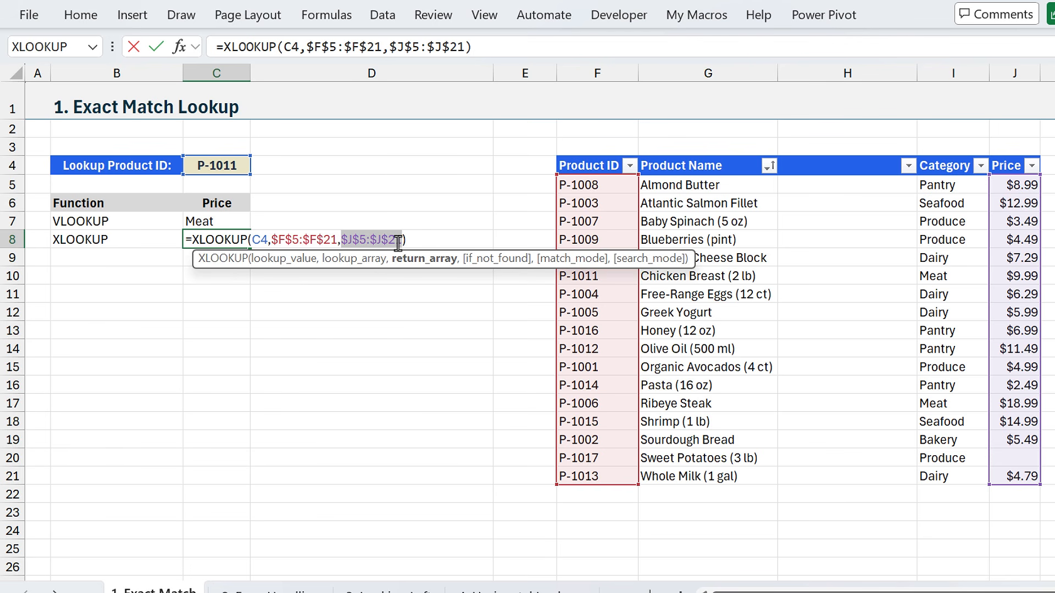
key("Delete")
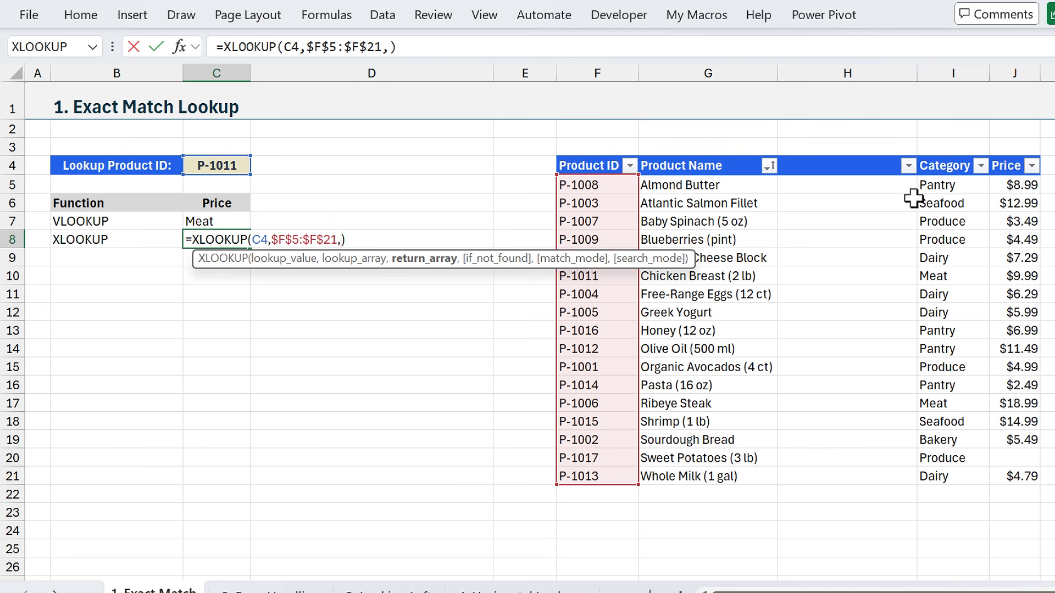
left_click(1002, 188)
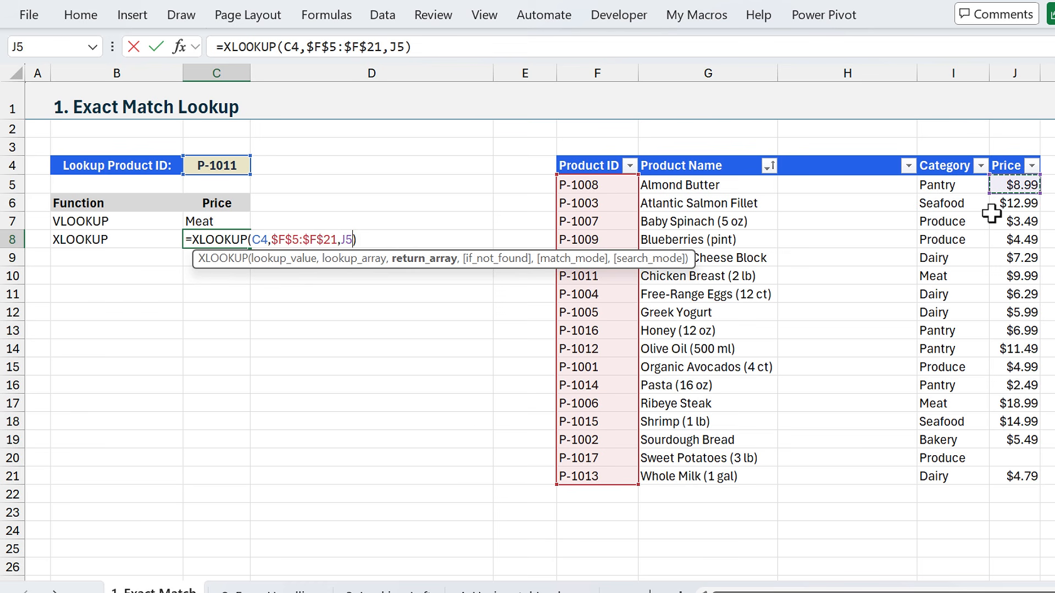
key("ctrl+shift+Down")
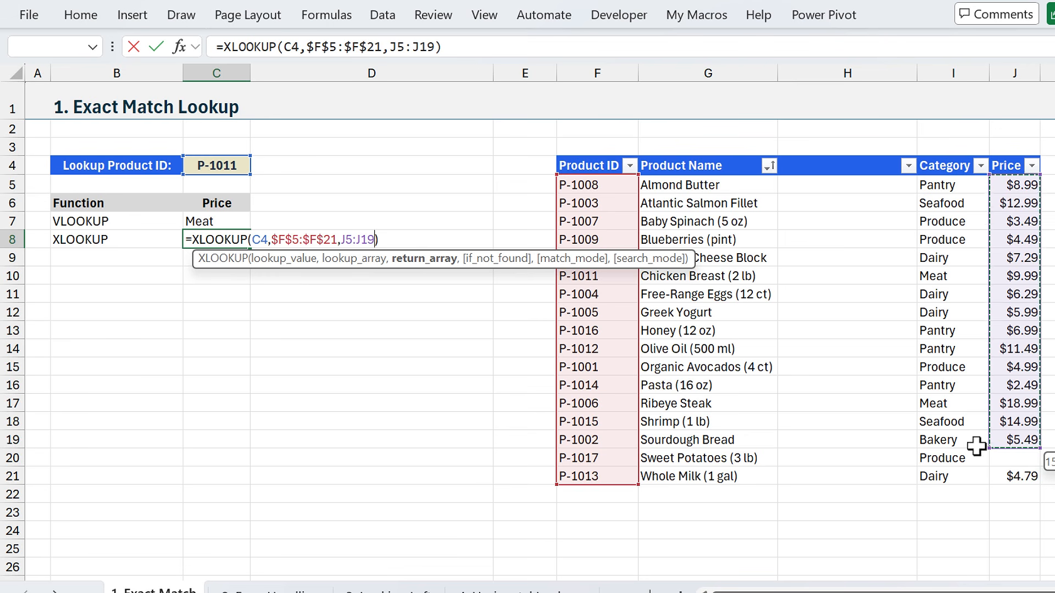
key("F4")
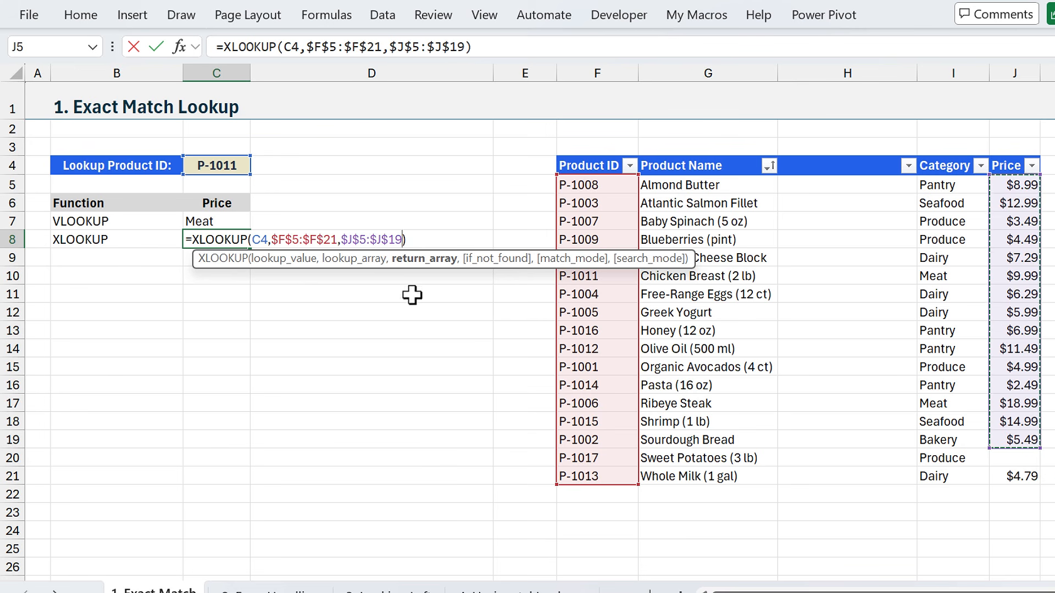
key("Return")
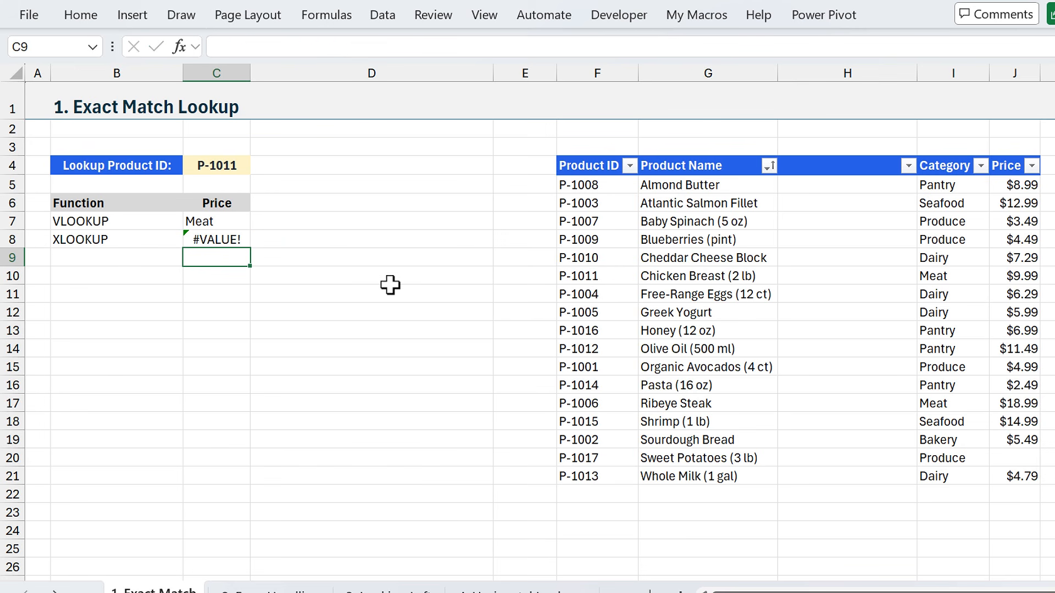
Compare the two ranges in the C8 XLOOKUP formula and extend its return range to $J$5:$J$21.
left_click(225, 241)
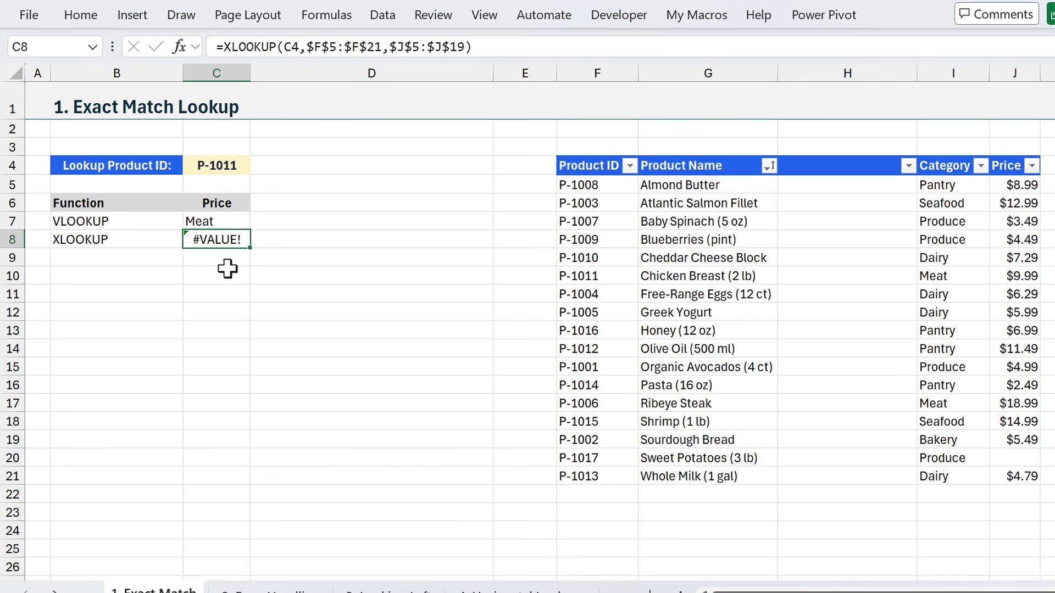
key("F2")
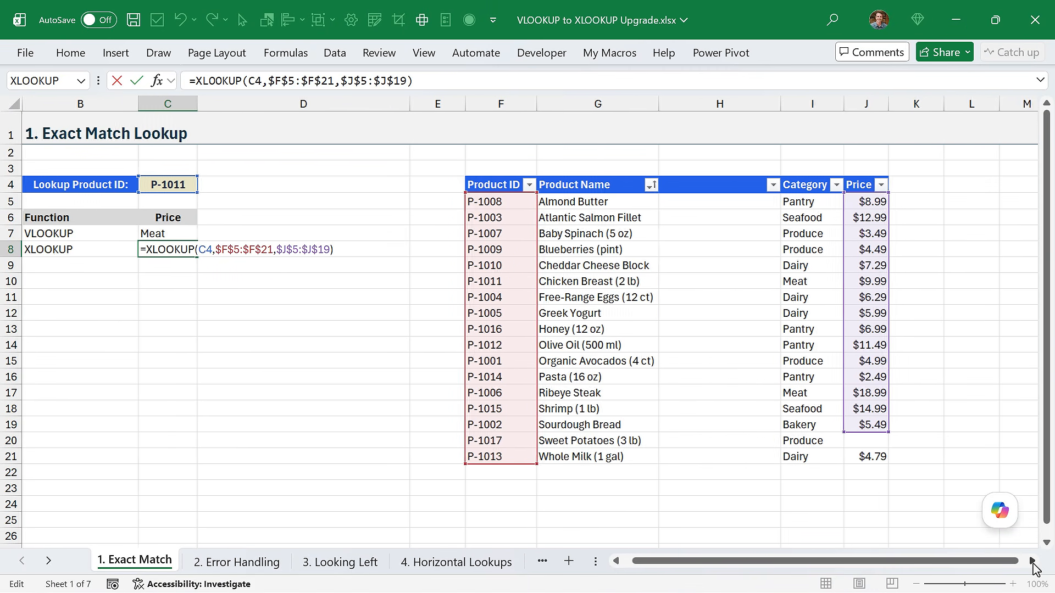
left_click(1031, 561)
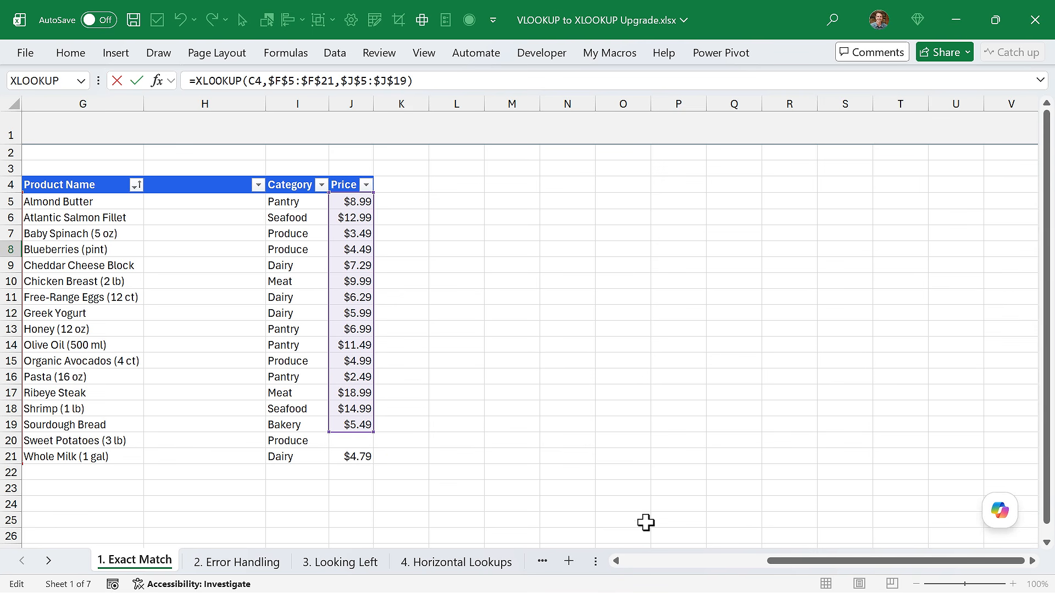
left_click_drag(768, 563, 608, 562)
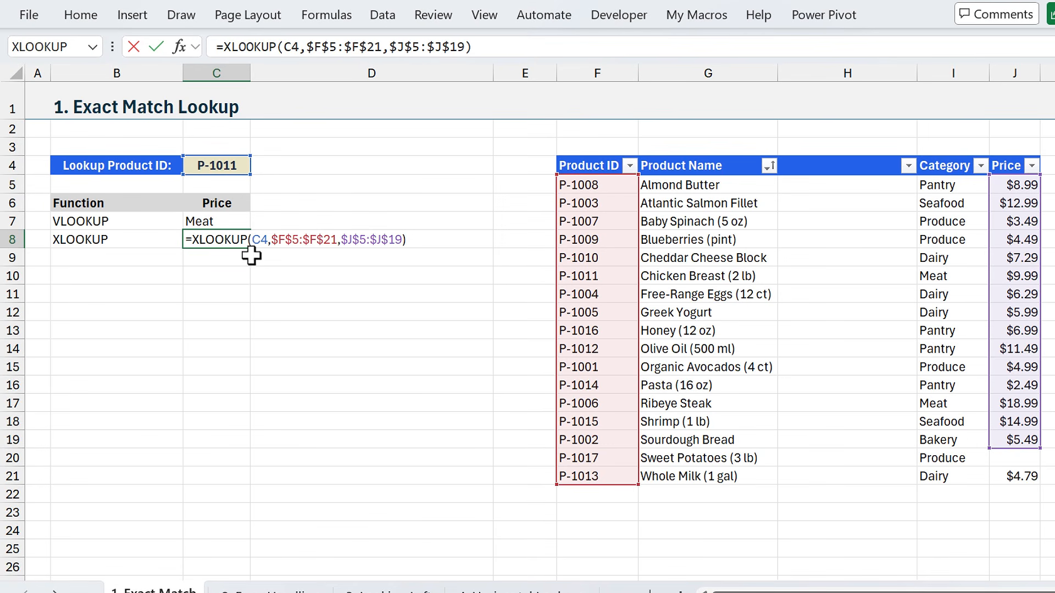
left_click_drag(988, 448, 984, 477)
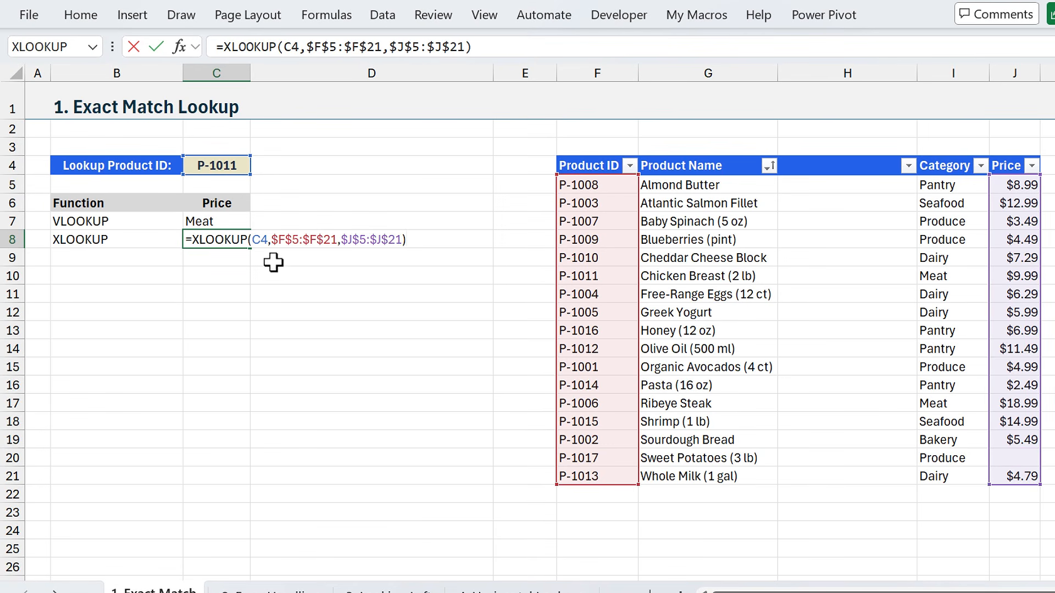
key("Return")
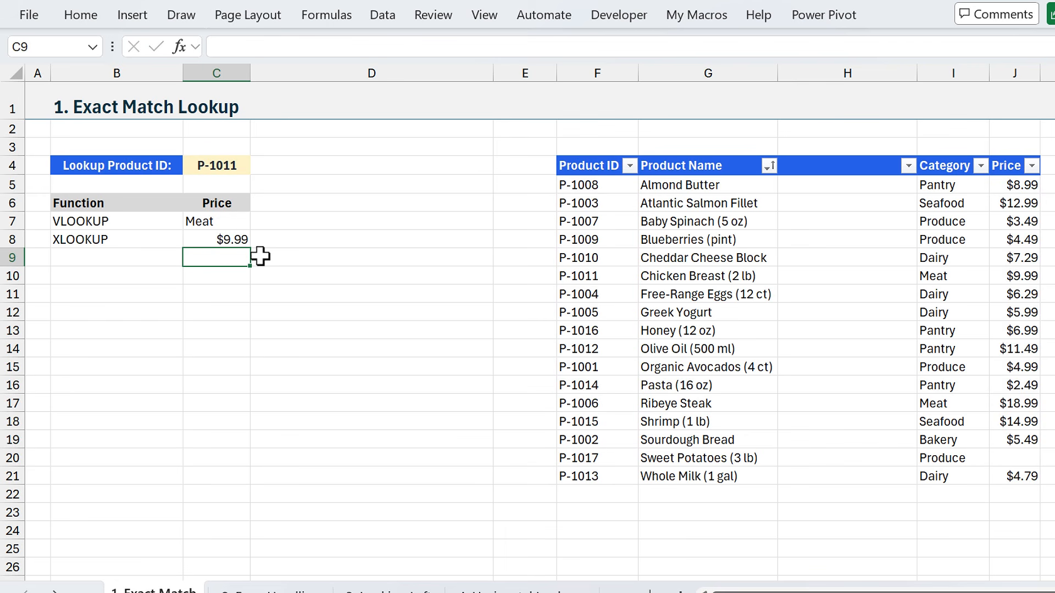
Format the product range $F$4:$J$21 as a table with headers, using a light table style with a blue header.
left_click(199, 237)
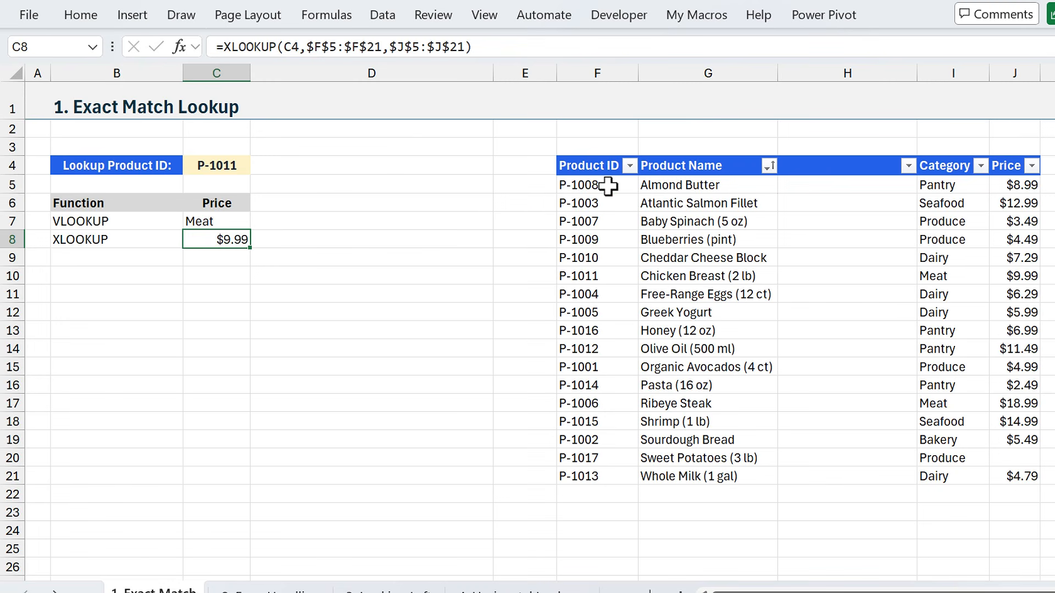
left_click(607, 185)
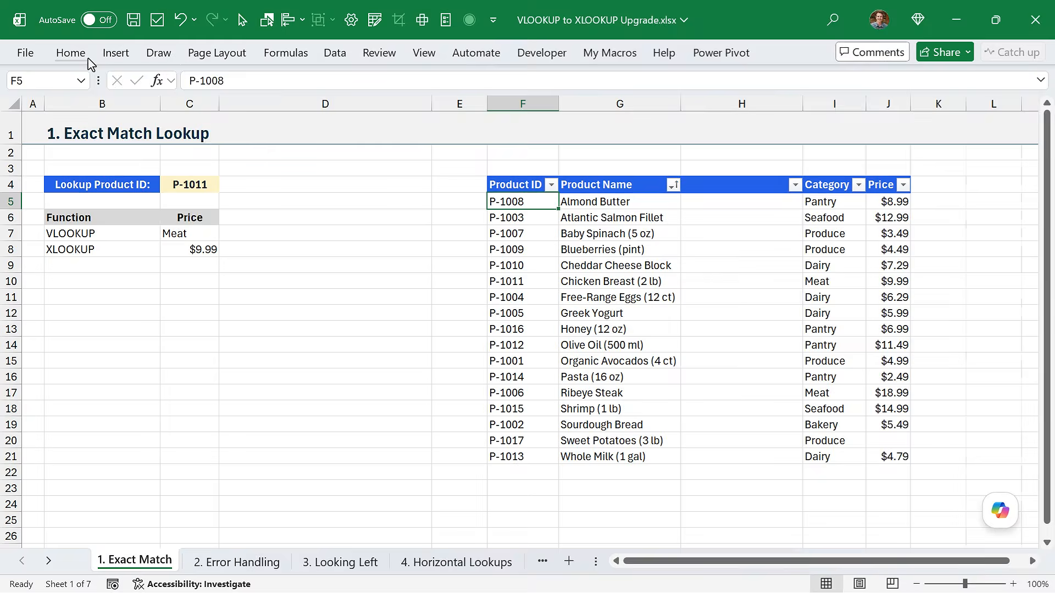
left_click(80, 15)
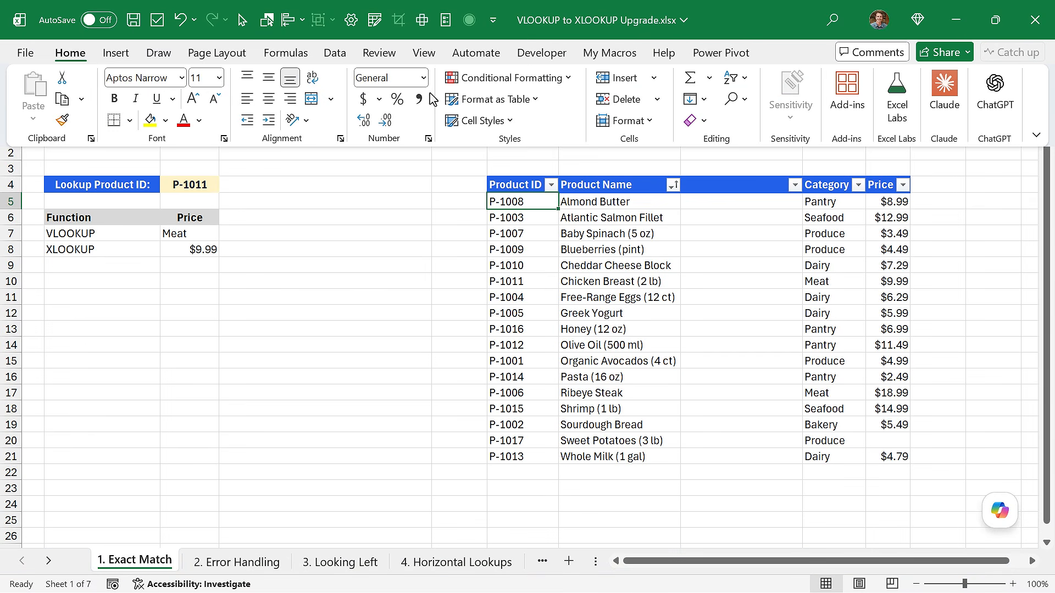
left_click(489, 99)
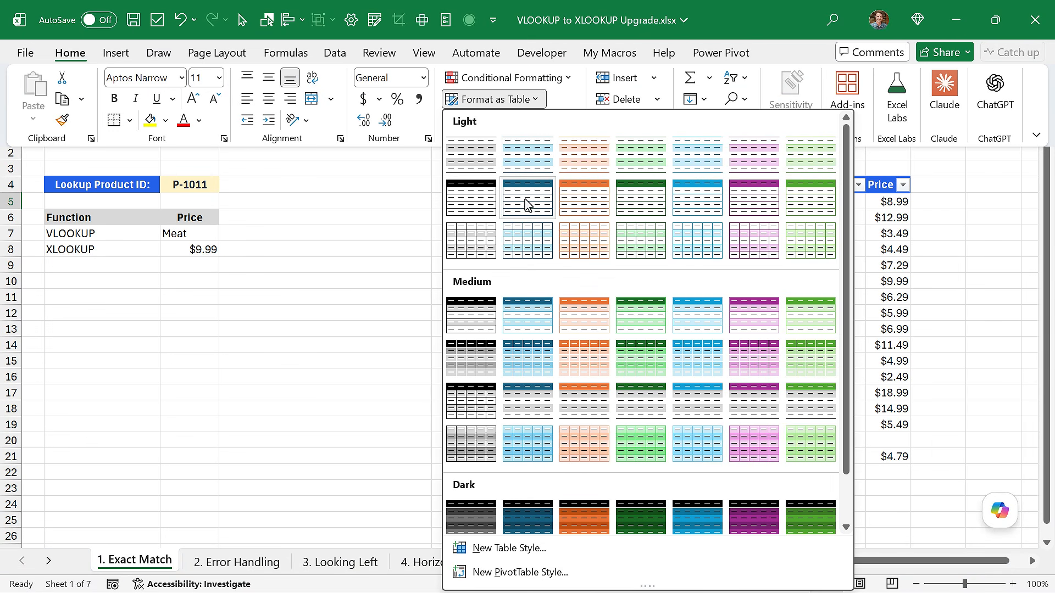
left_click(527, 204)
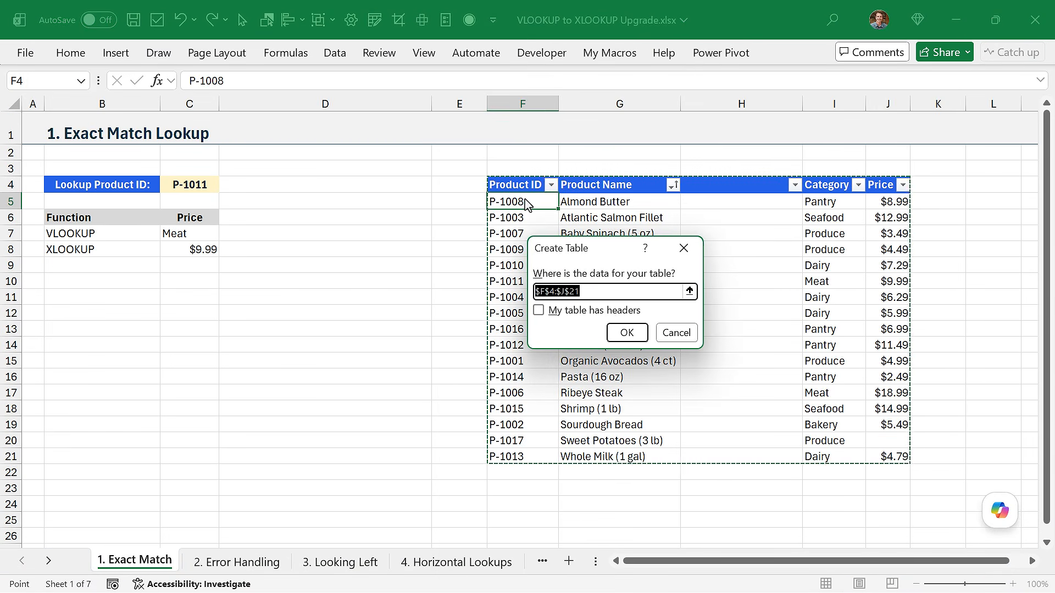
left_click(608, 312)
left_click(627, 333)
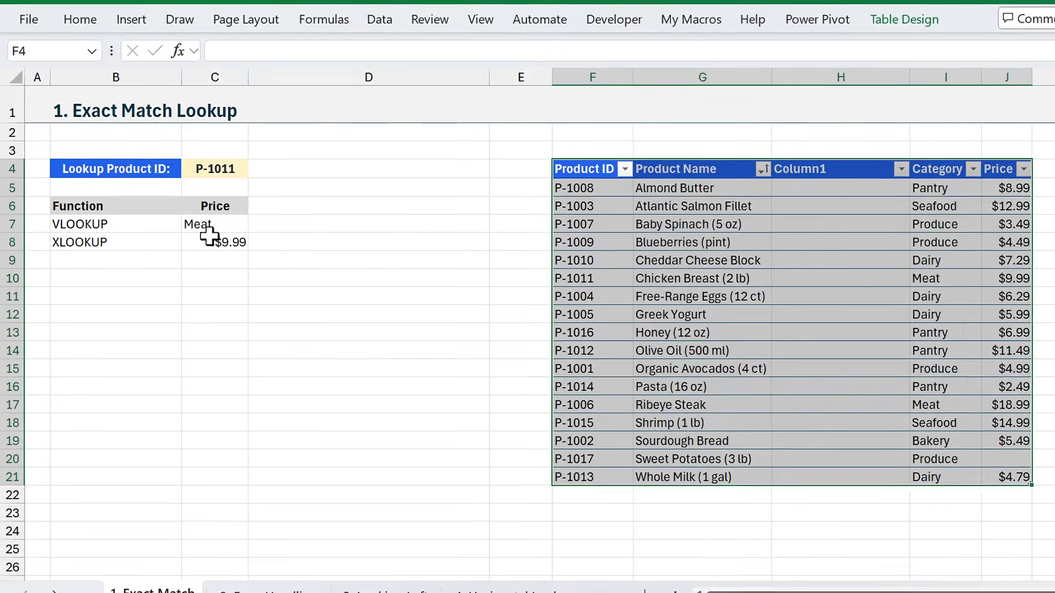
Clear both ranges from the C8 XLOOKUP formula and set its lookup array to Table1[Product ID].
left_click(187, 246)
key("F2")
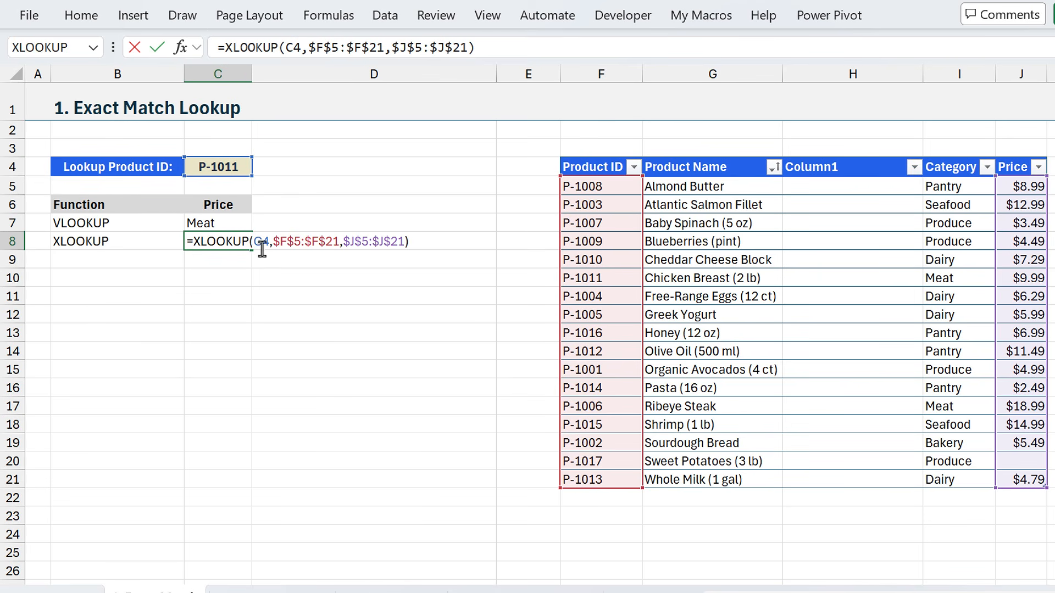
left_click_drag(273, 242, 402, 242)
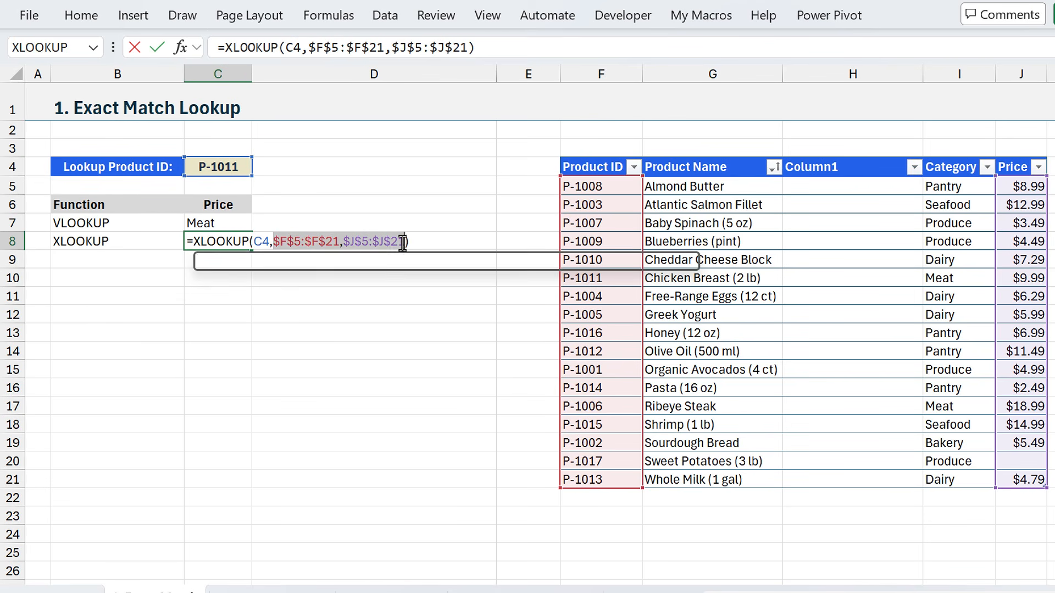
key("Delete")
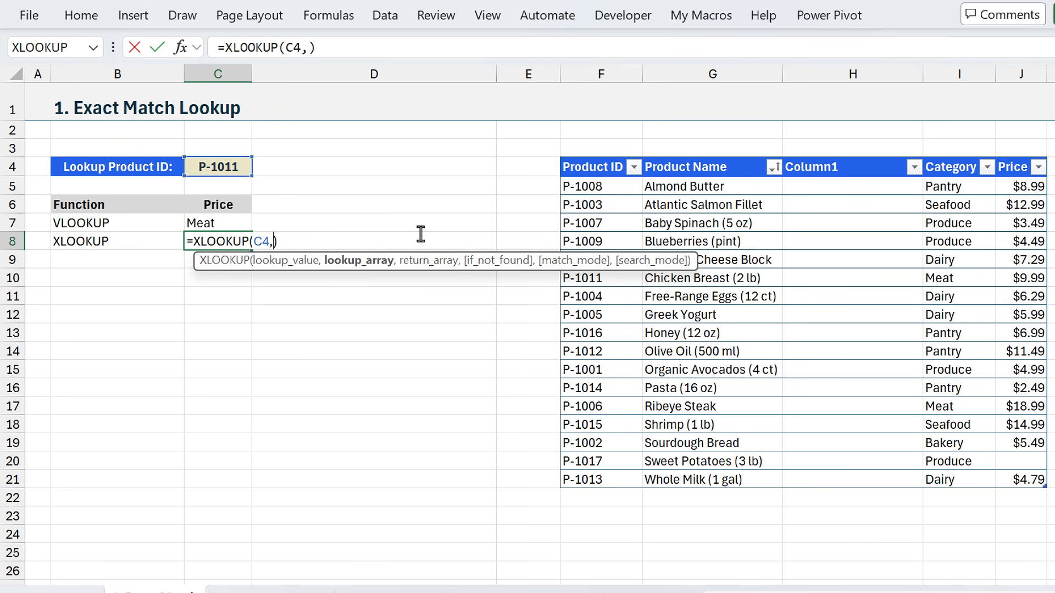
left_click(600, 186)
left_click_drag(600, 186, 599, 479)
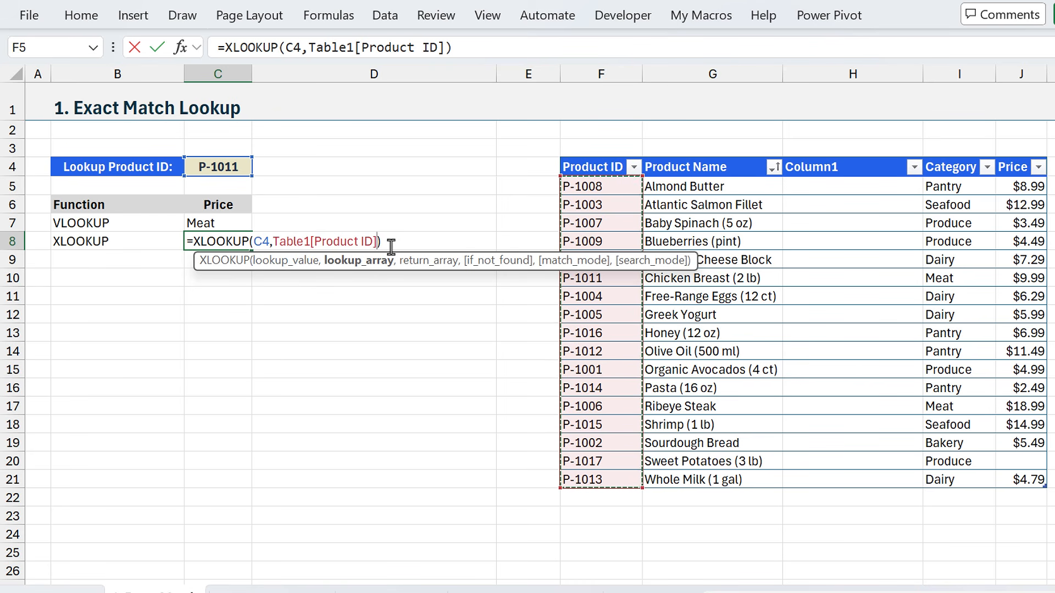
type(",")
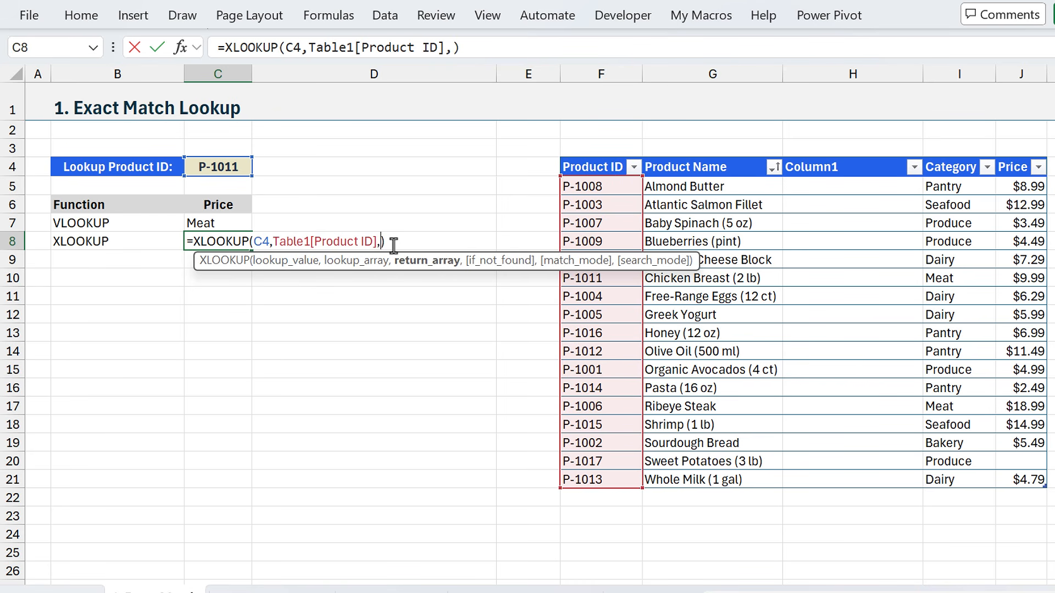
Set the return array of the C8 XLOOKUP to Table1[Price], check both array arguments and commit the formula.
left_click(1018, 187)
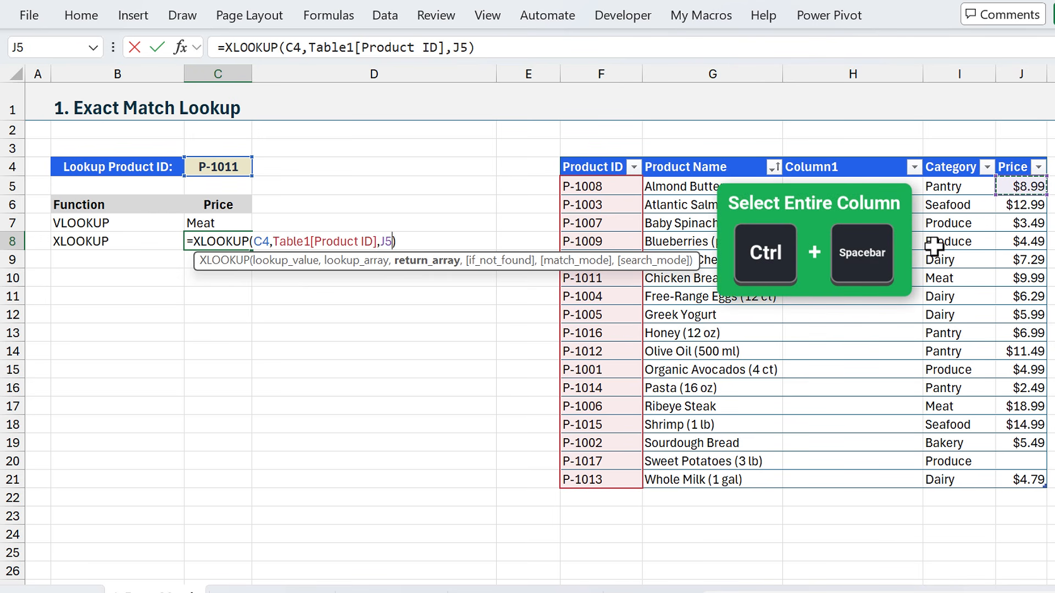
key("ctrl+space")
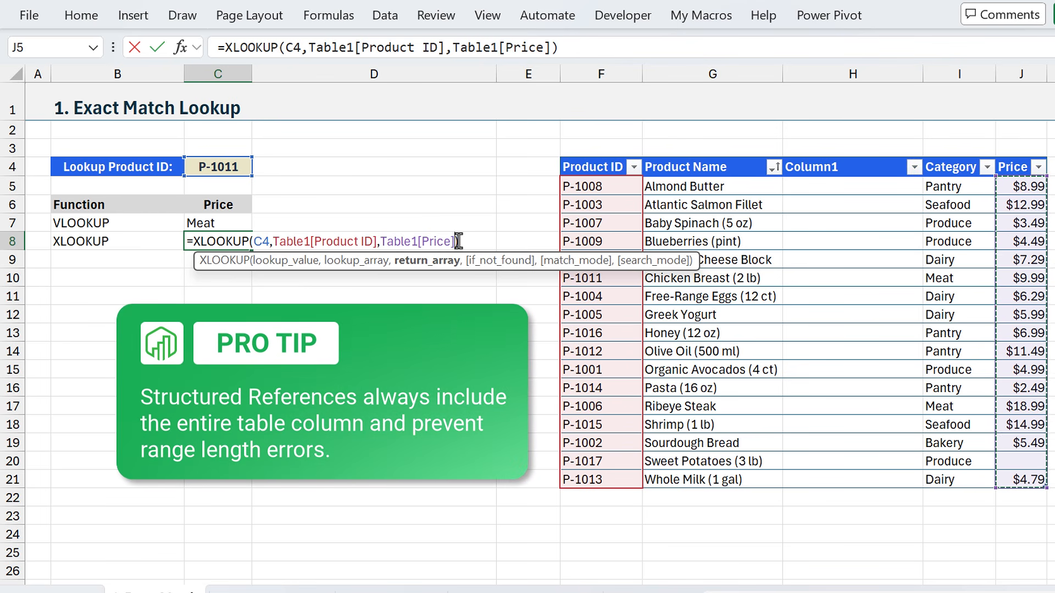
left_click(362, 262)
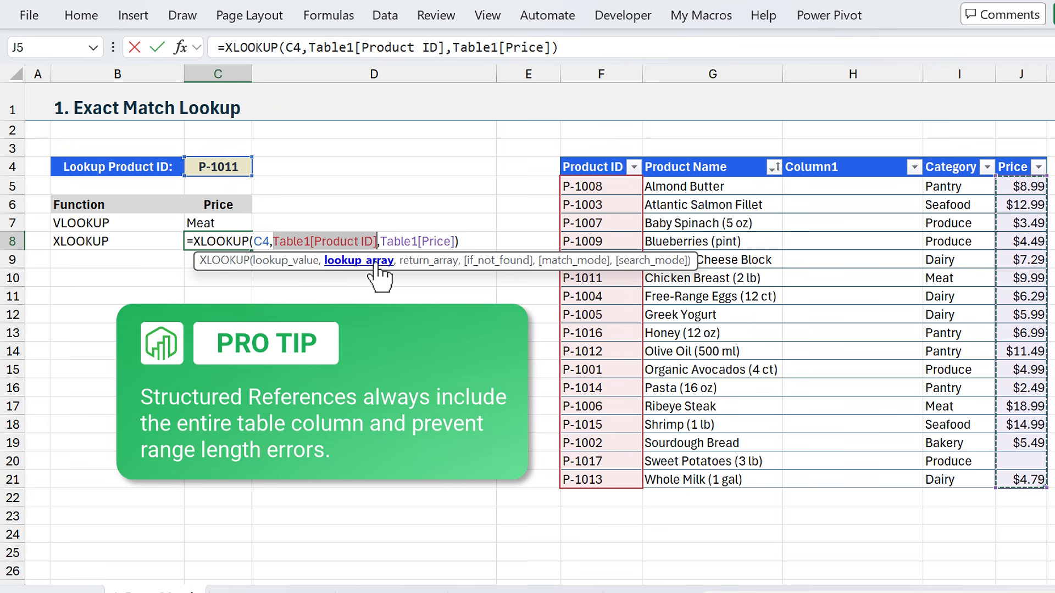
left_click(416, 262)
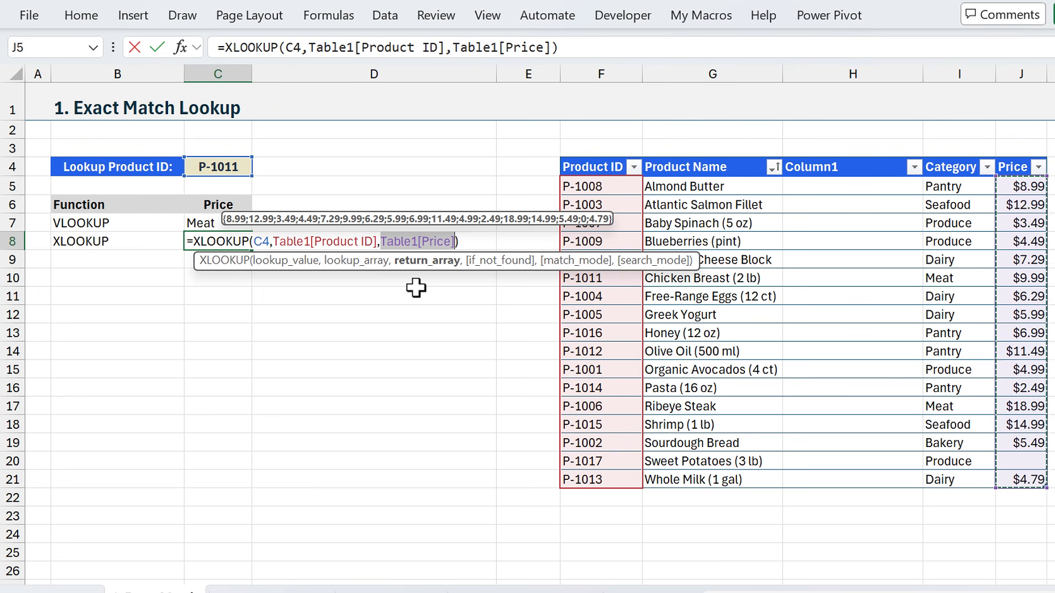
key("Return")
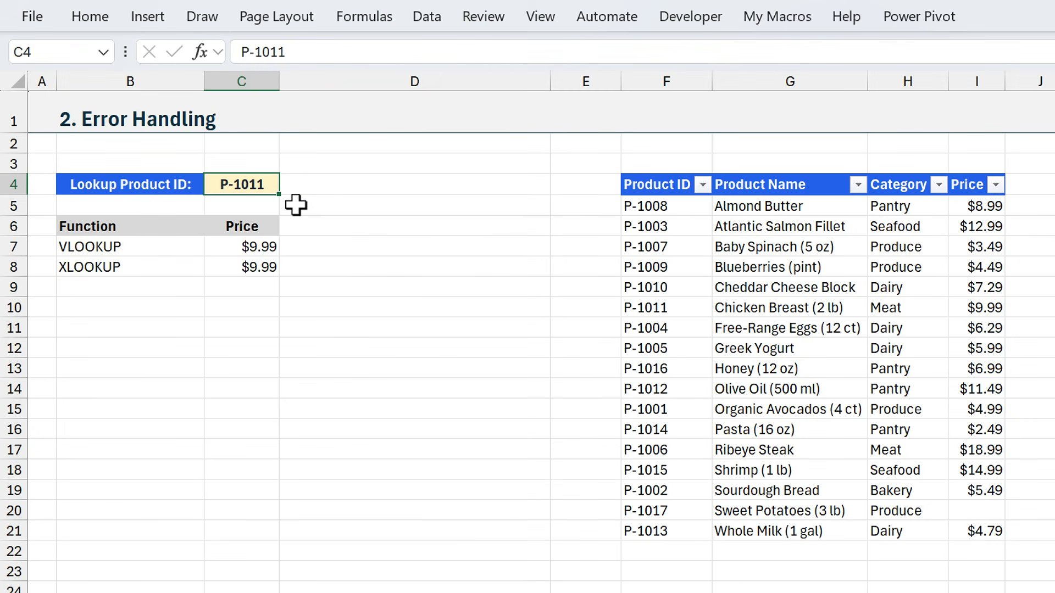
Set the lookup product ID in C4 of the Error Handling sheet to P-1019.
key("F2")
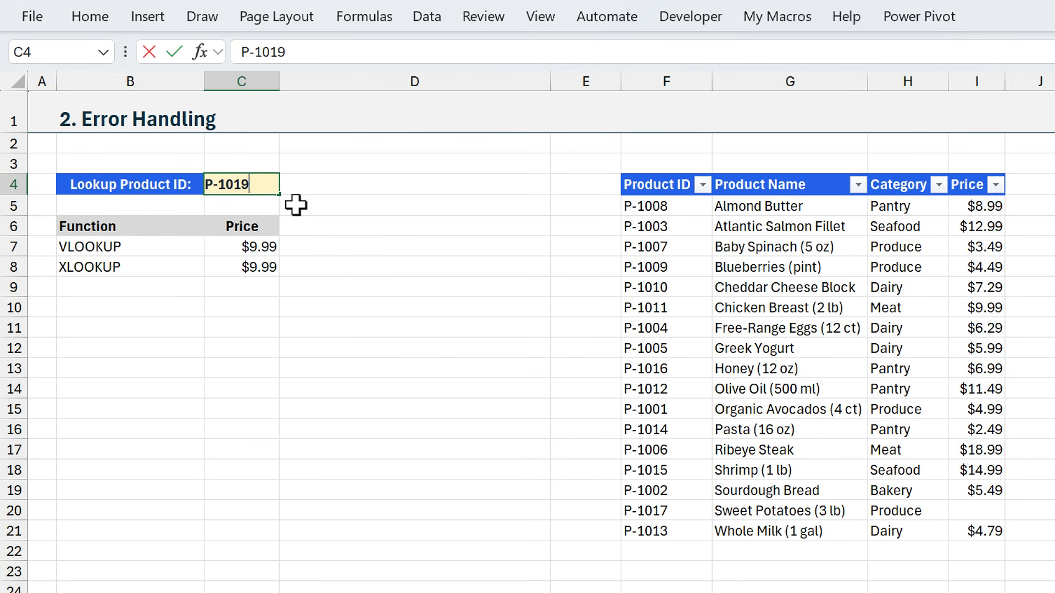
key("Return")
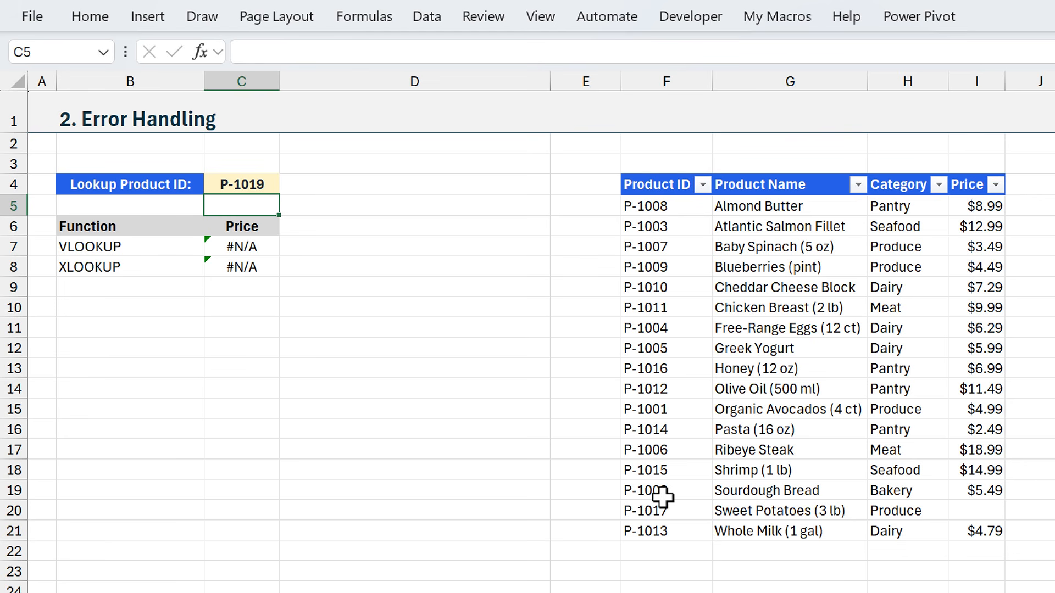
Wrap the C7 VLOOKUP formula in IFERROR with "Not Found" as the value if error, and commit it.
left_click(215, 246)
key("F2")
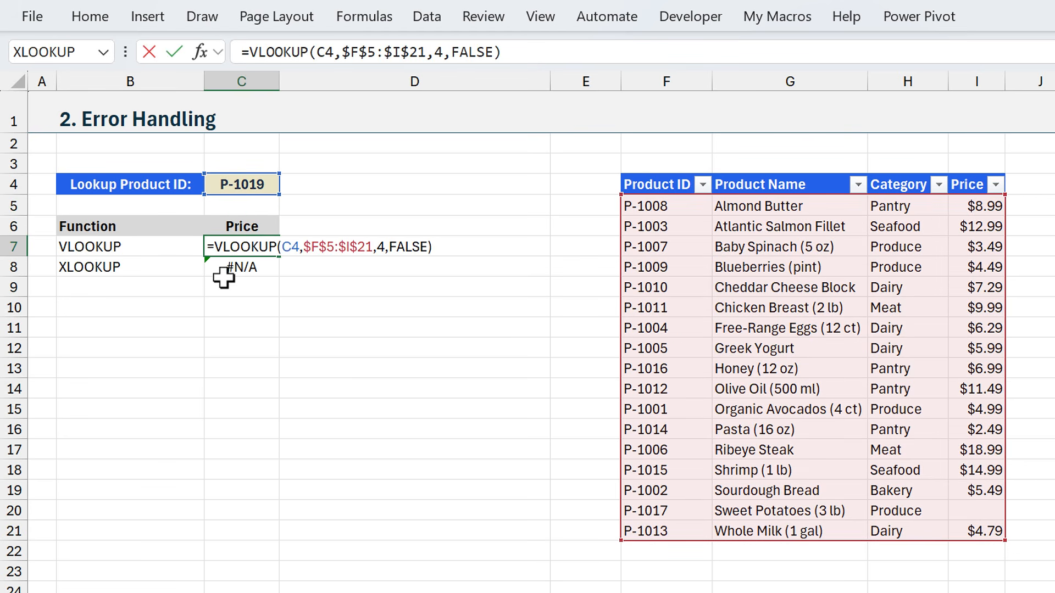
left_click(214, 247)
type("ife")
key("Tab")
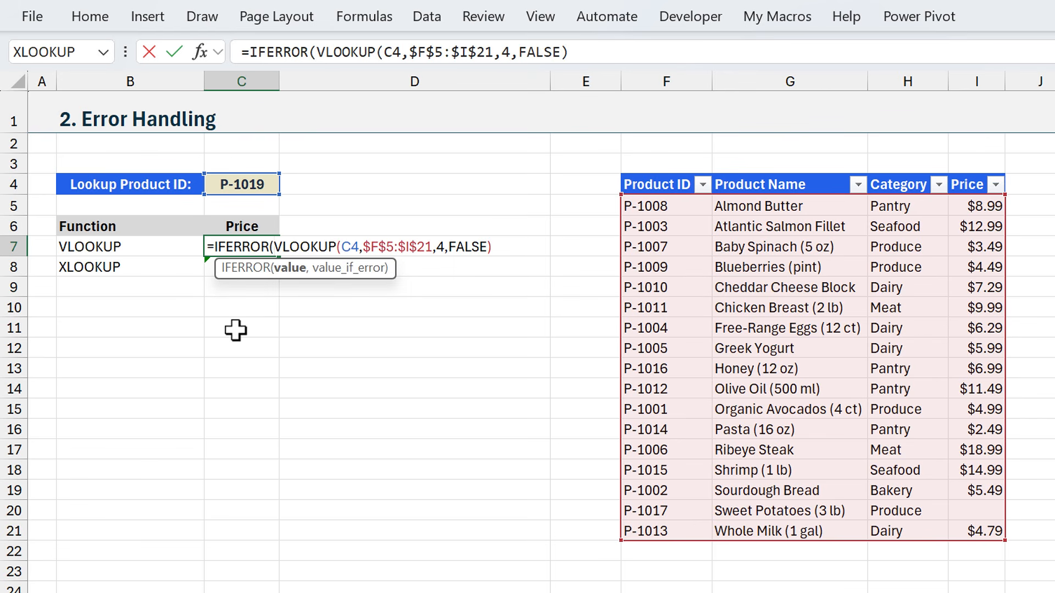
left_click(290, 268)
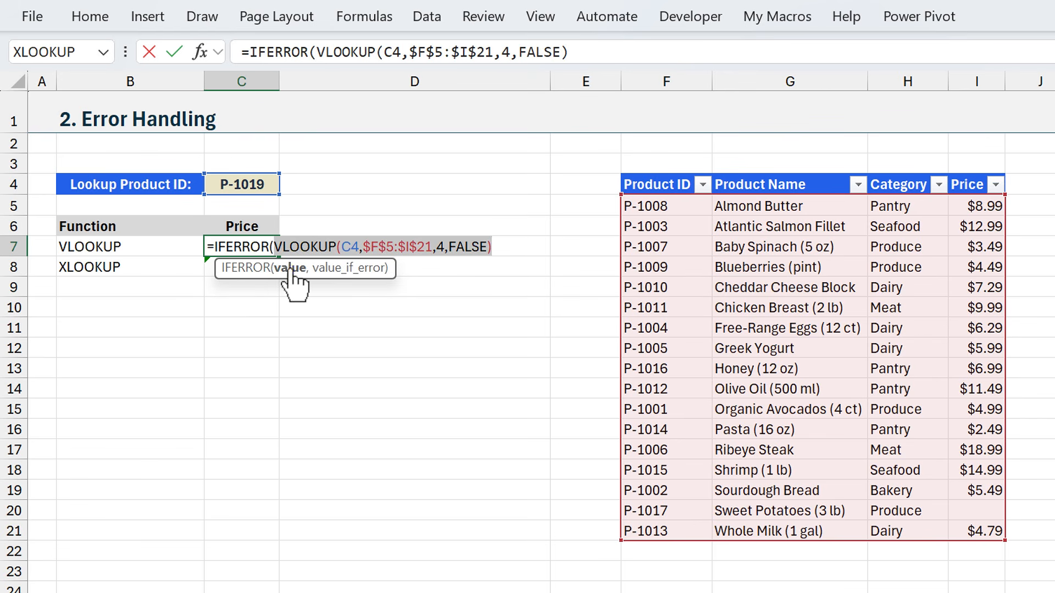
left_click(492, 252)
type(",\"Not Found")
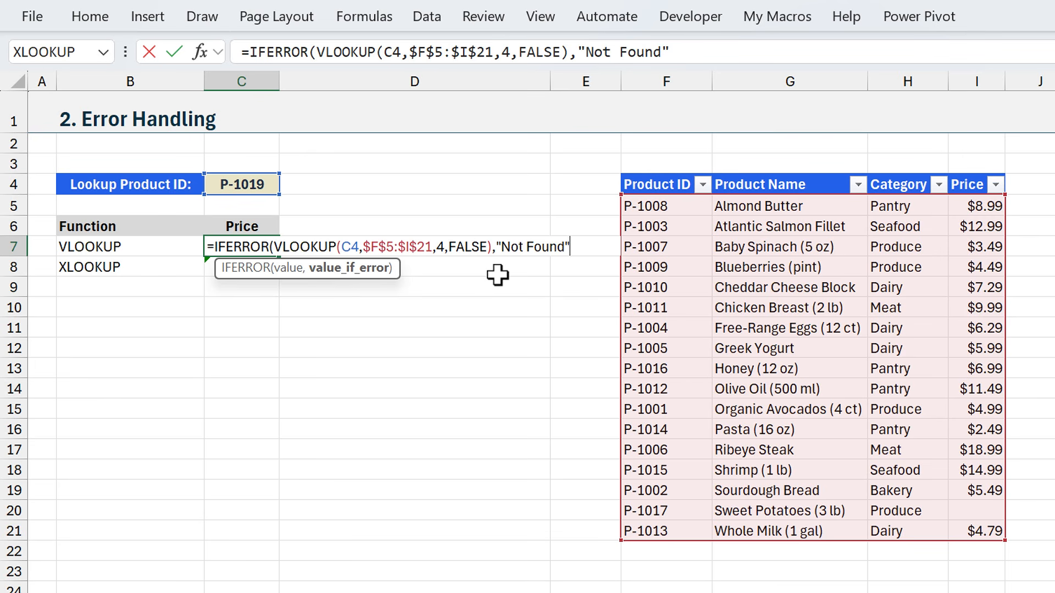
type("\")")
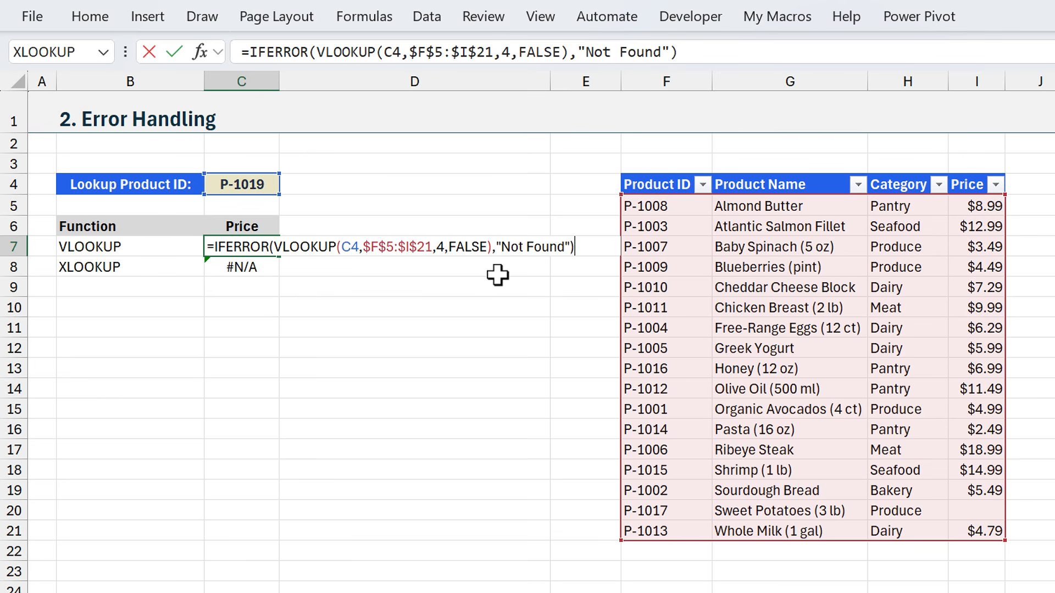
key("Return")
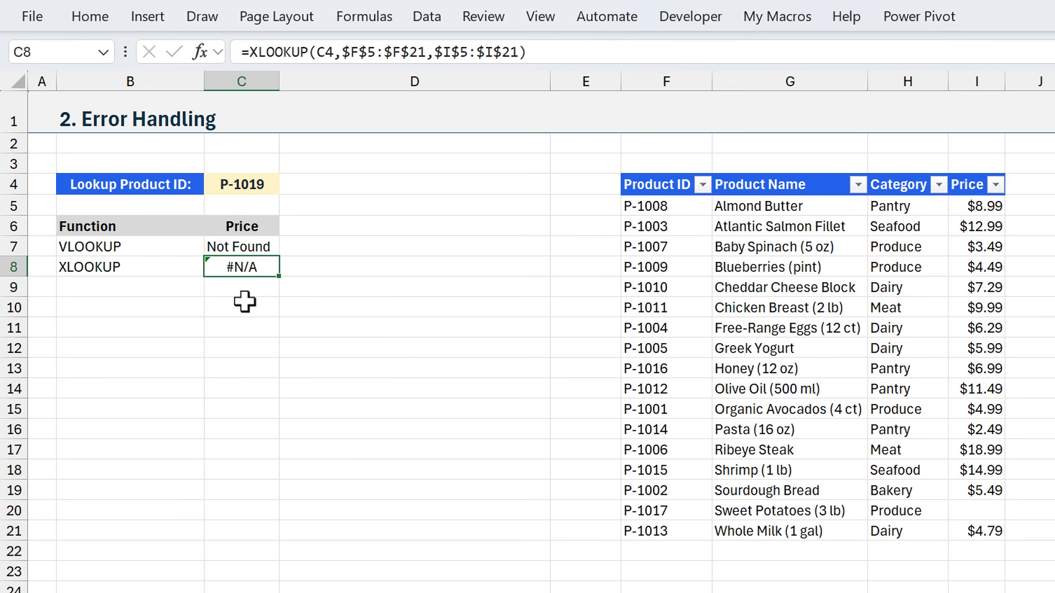
Add "Not Found" as the if_not_found argument of the C8 XLOOKUP formula and commit it.
key("F2")
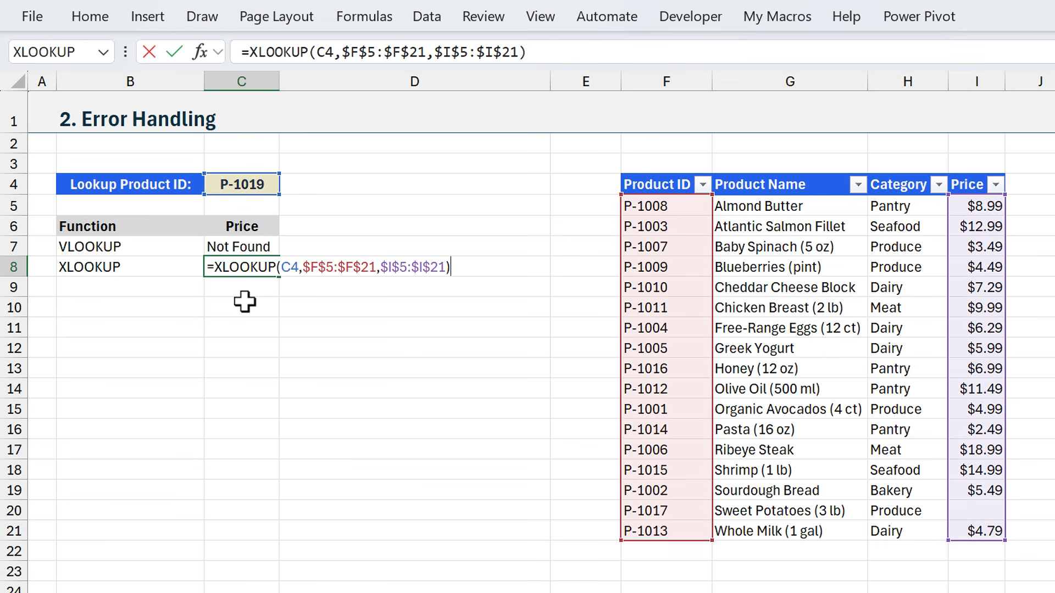
left_click(443, 270)
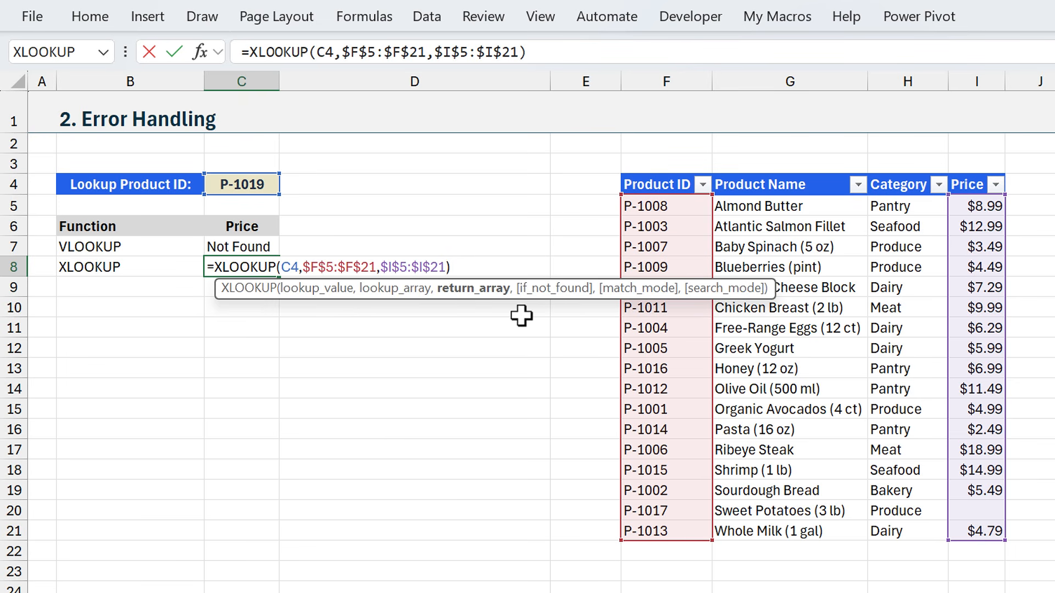
type(",")
type("\"Fo")
type("t Found\"")
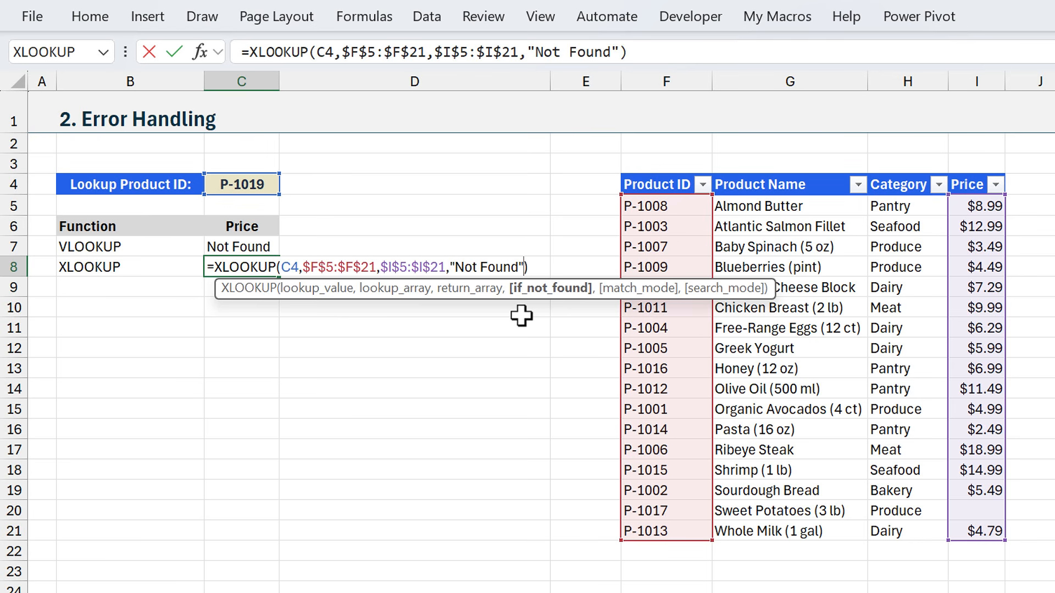
key("Return")
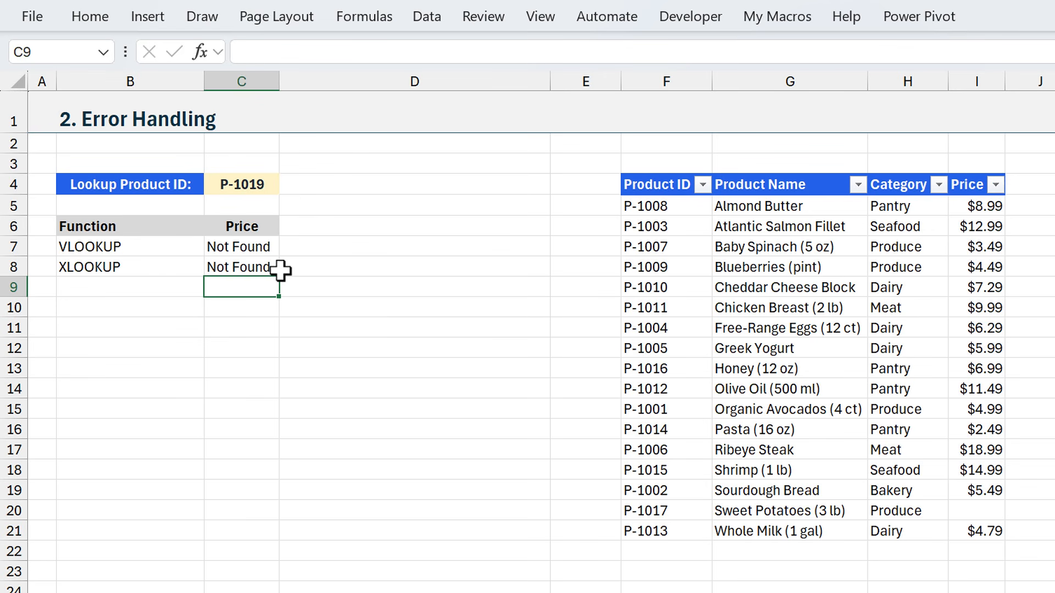
Review the IFERROR-wrapped VLOOKUP formula in C7 without changing it.
left_click(245, 247)
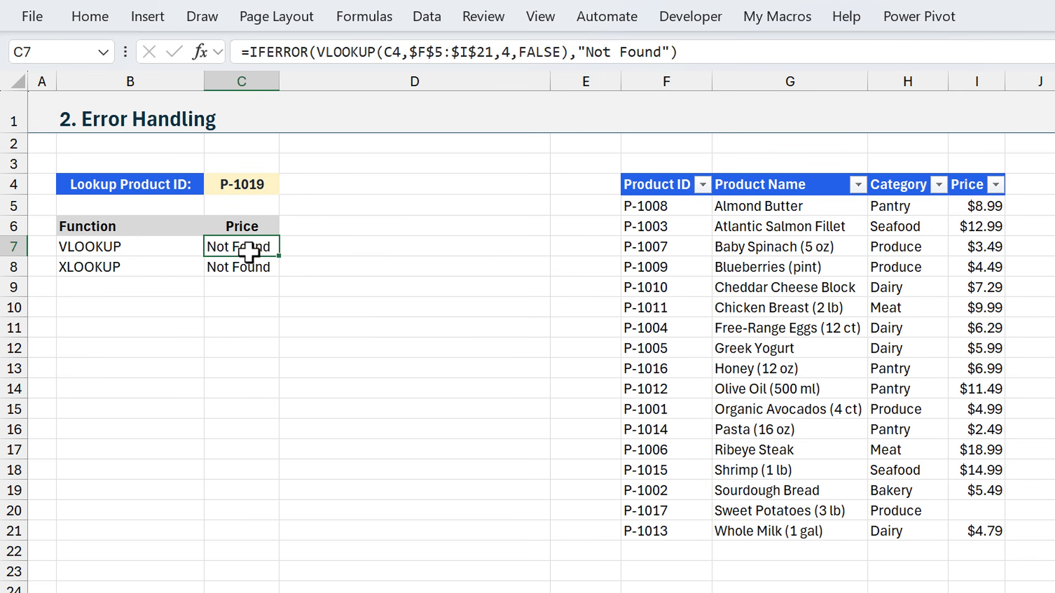
key("F2")
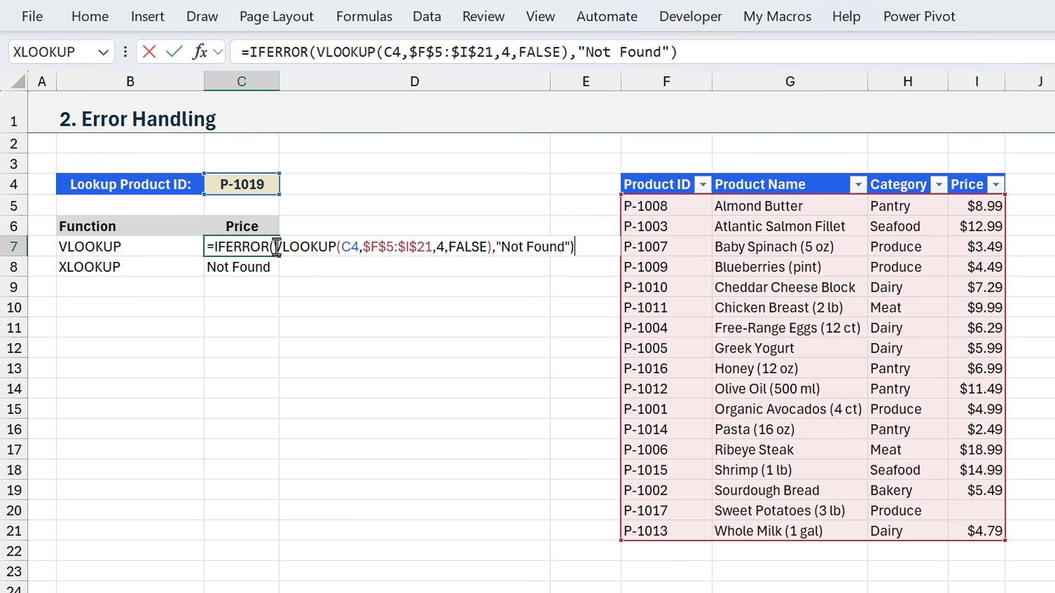
key("Escape")
Shorten the return array of the C8 XLOOKUP to $I$5:$I$19 and commit the formula.
left_click(272, 265)
key("F2")
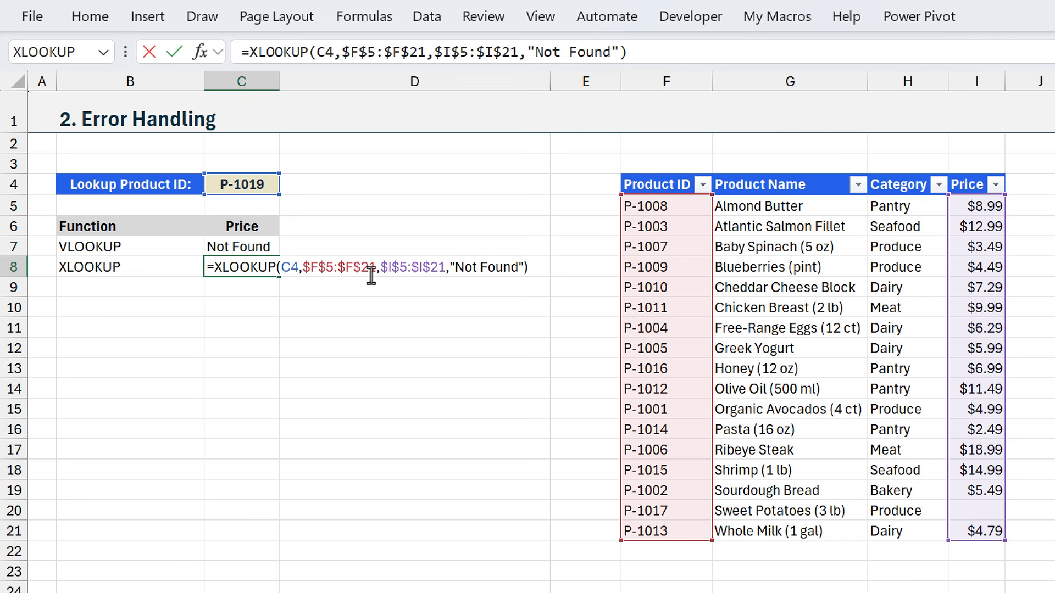
left_click(459, 269)
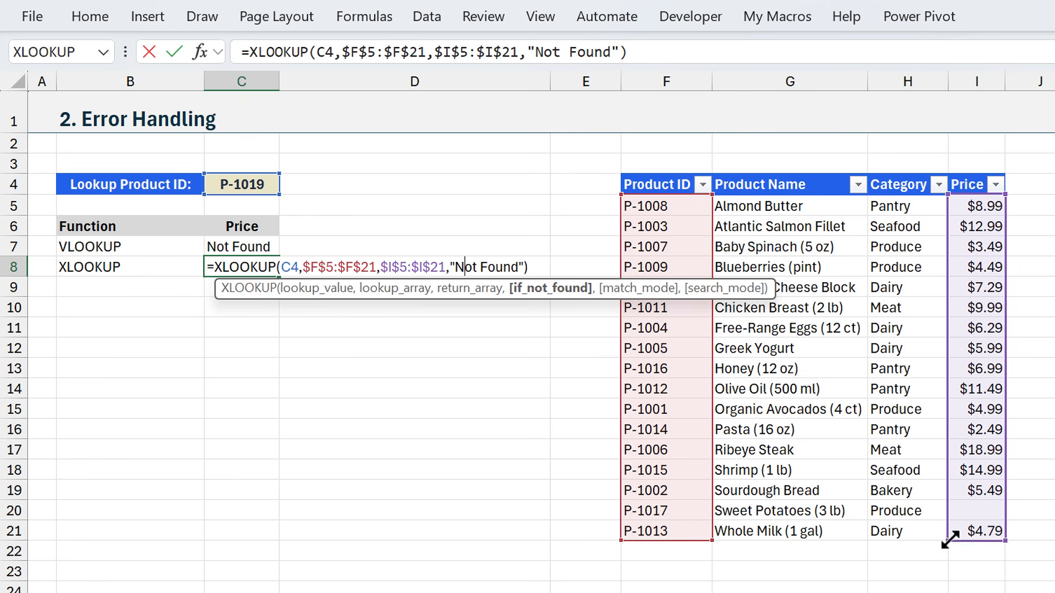
left_click_drag(949, 539, 952, 498)
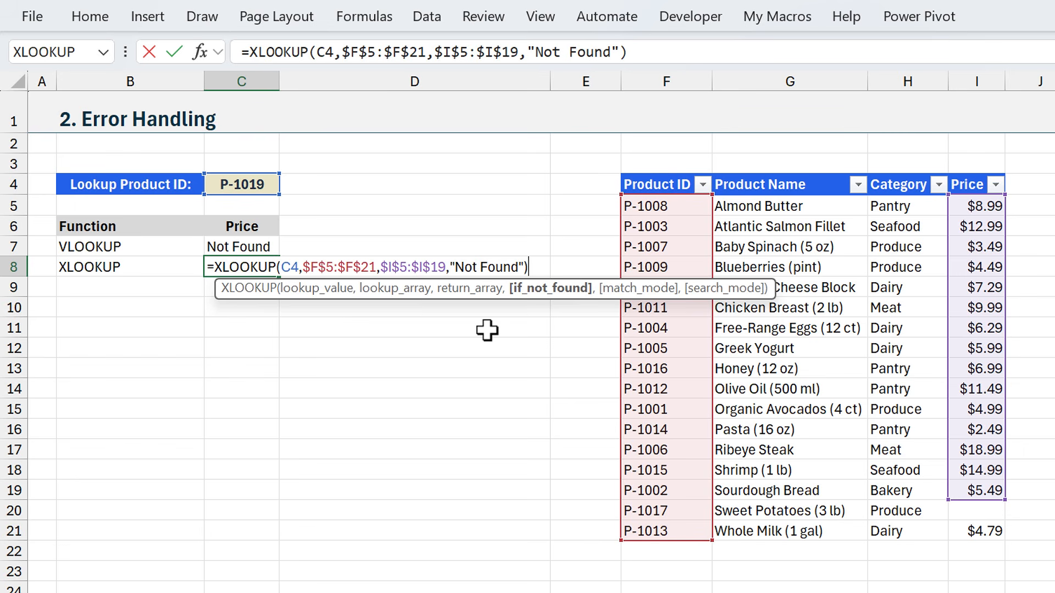
key("Return")
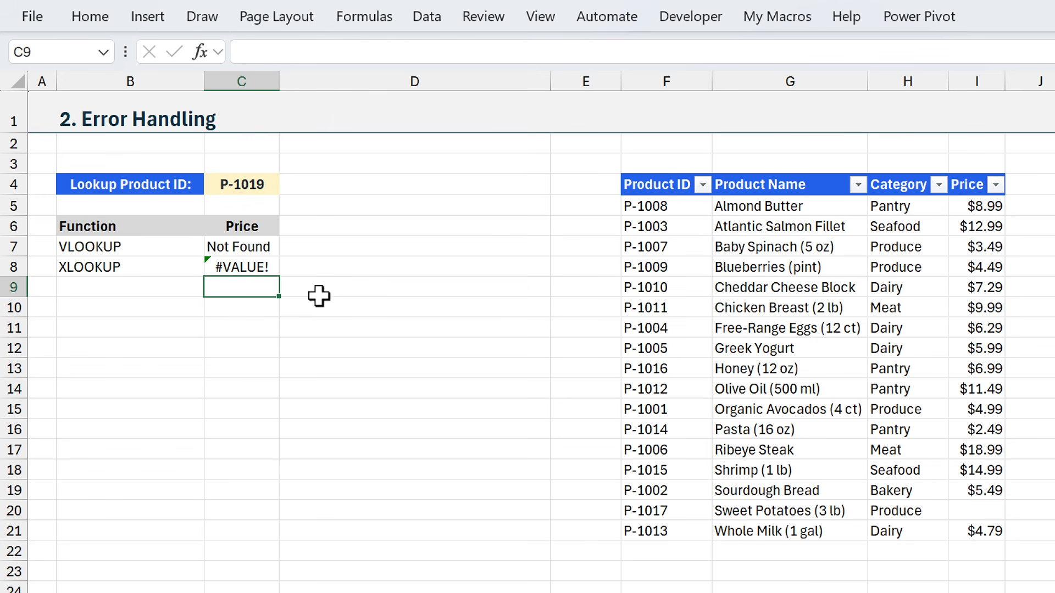
Extend the return array of the C8 XLOOKUP back to $I$5:$I$21 and commit the formula.
left_click(239, 269)
key("F2")
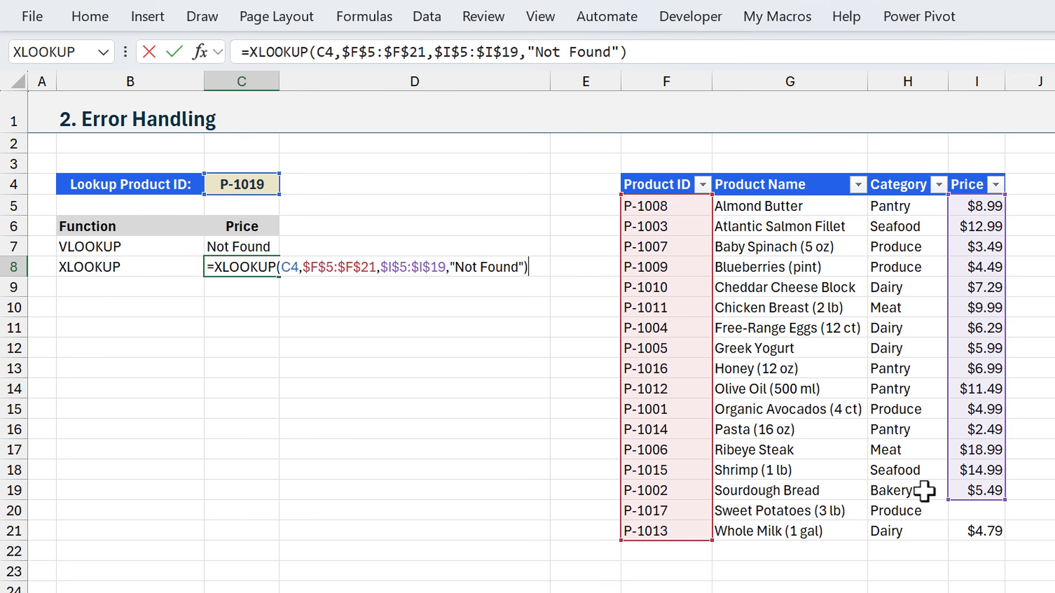
left_click_drag(948, 500, 946, 540)
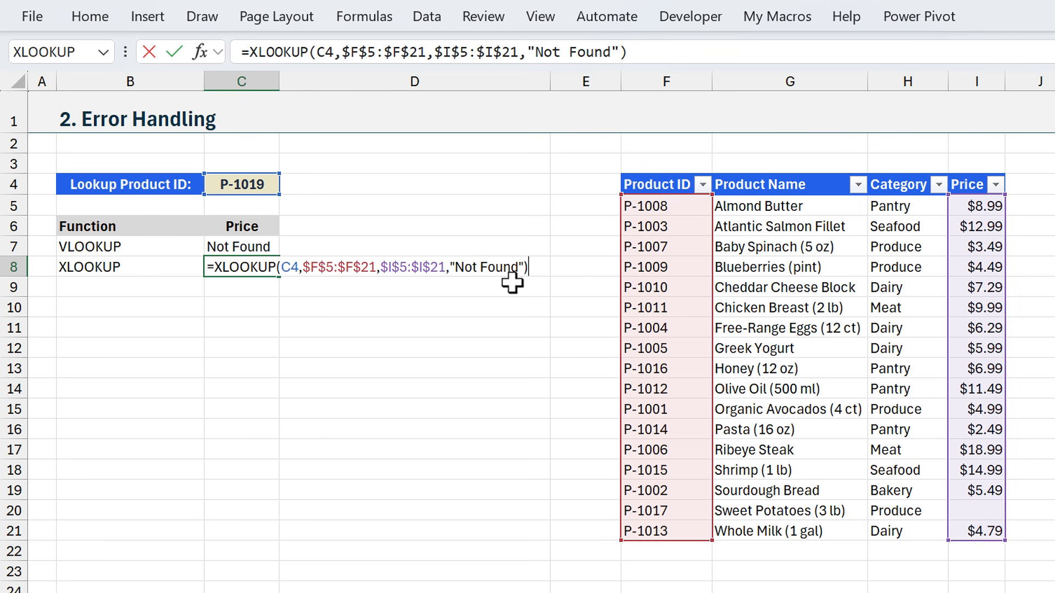
key("Return")
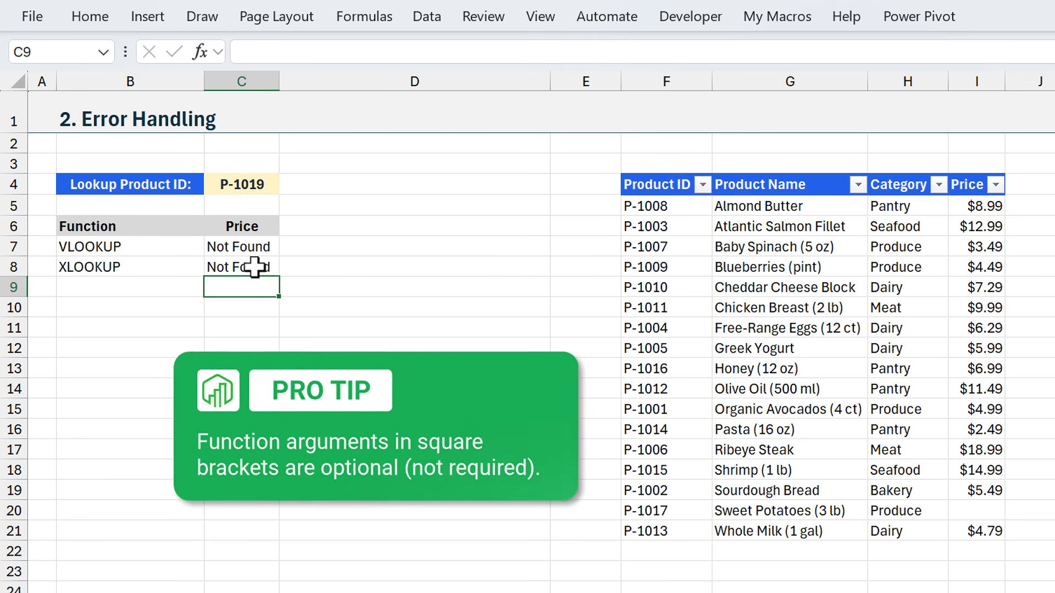
Delete the optional "Not Found" argument from the C8 XLOOKUP formula on the Error Handling sheet.
left_click(275, 267)
key("F2")
left_click(454, 268)
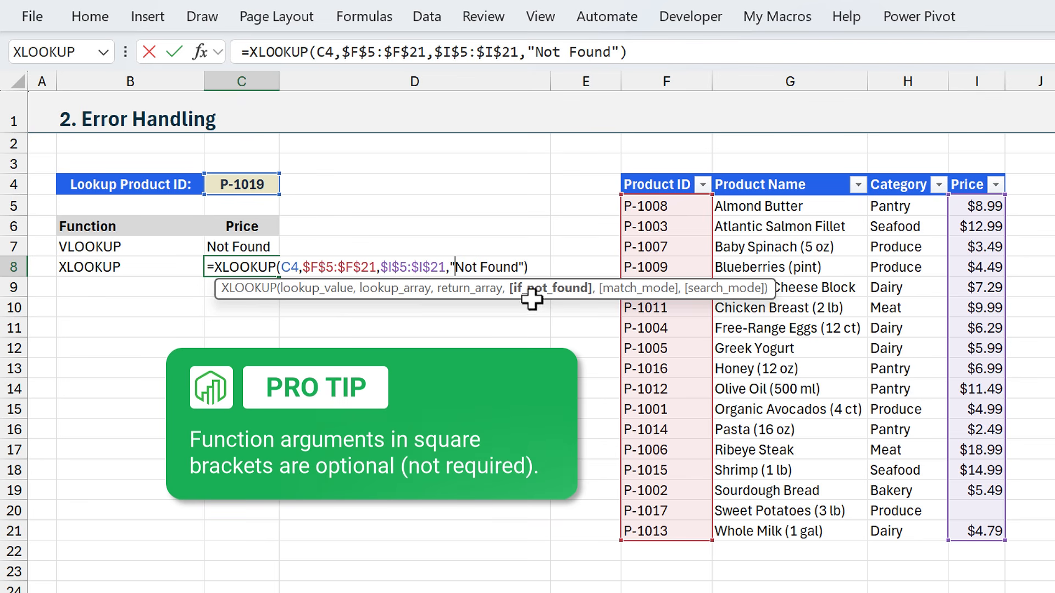
left_click_drag(522, 267, 454, 267)
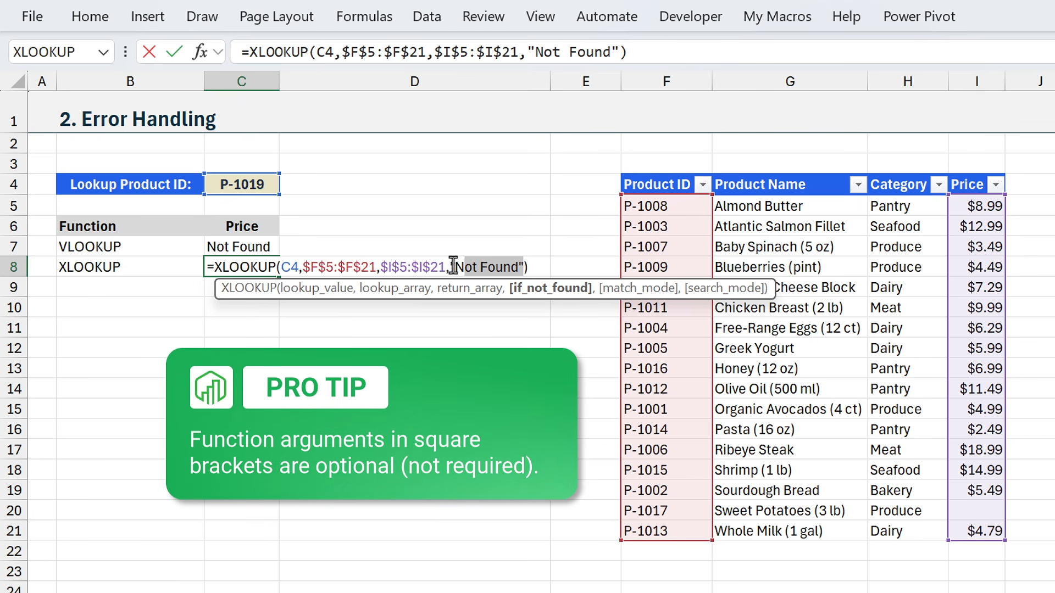
key("BackSpace")
key("BackSpace")
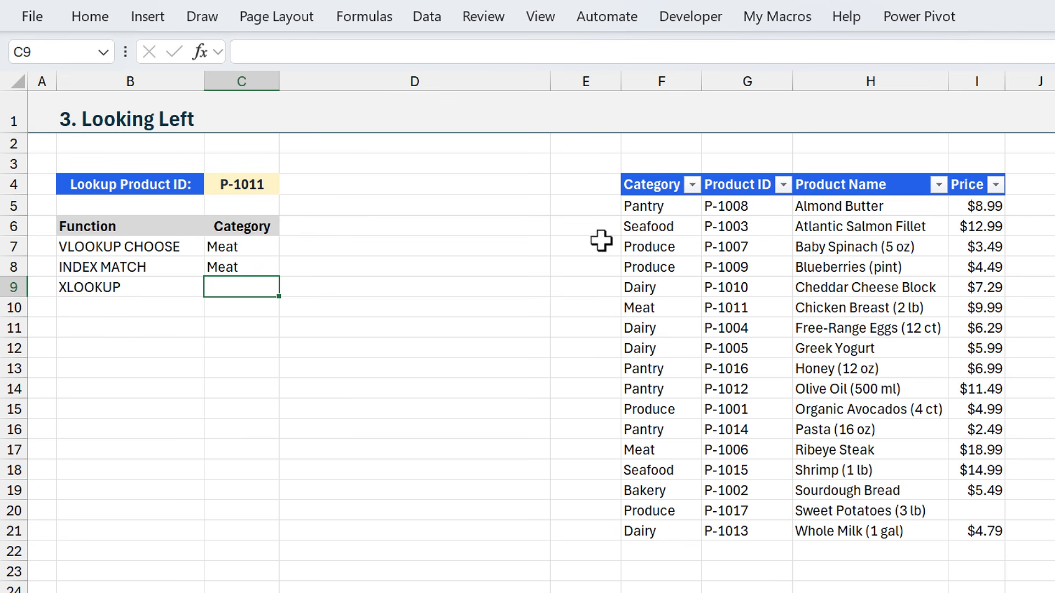
Examine the VLOOKUP CHOOSE formula in C7 and the INDEX MATCH formula in C8 on the Looking Left sheet.
left_click(260, 246)
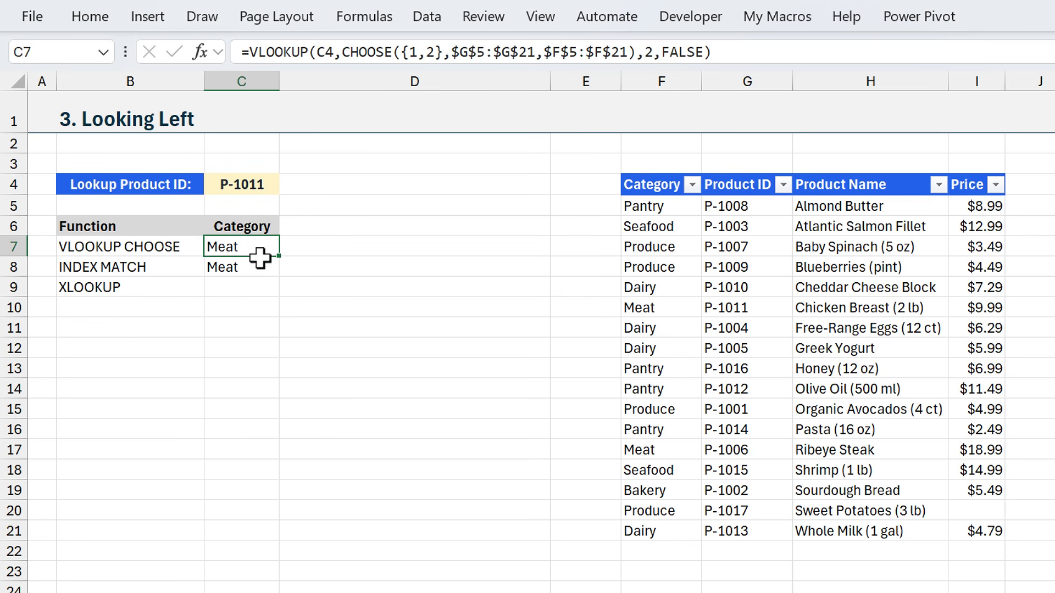
key("F2")
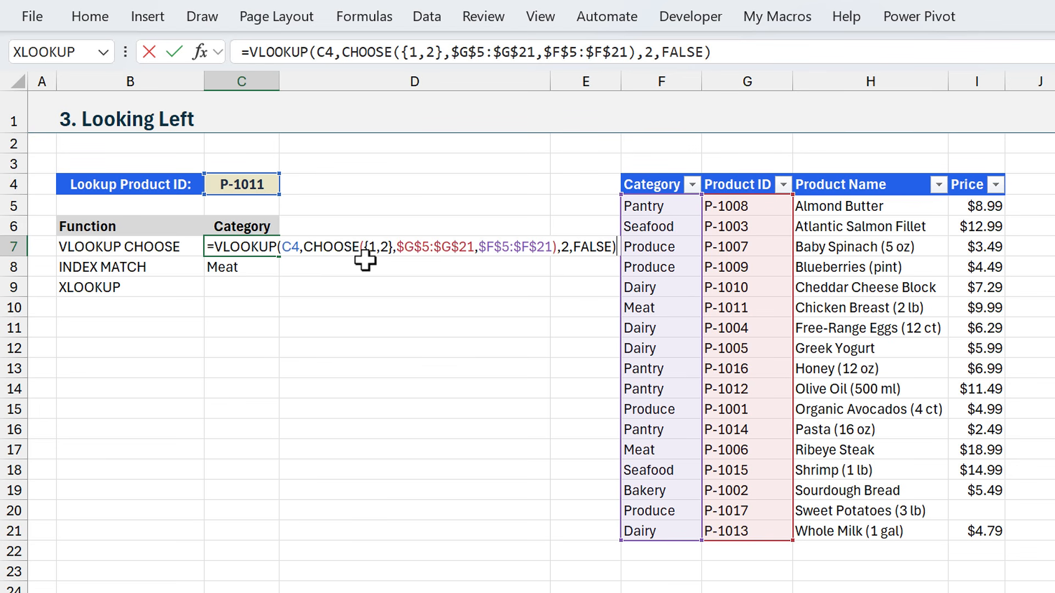
key("Escape")
left_click(259, 268)
key("F2")
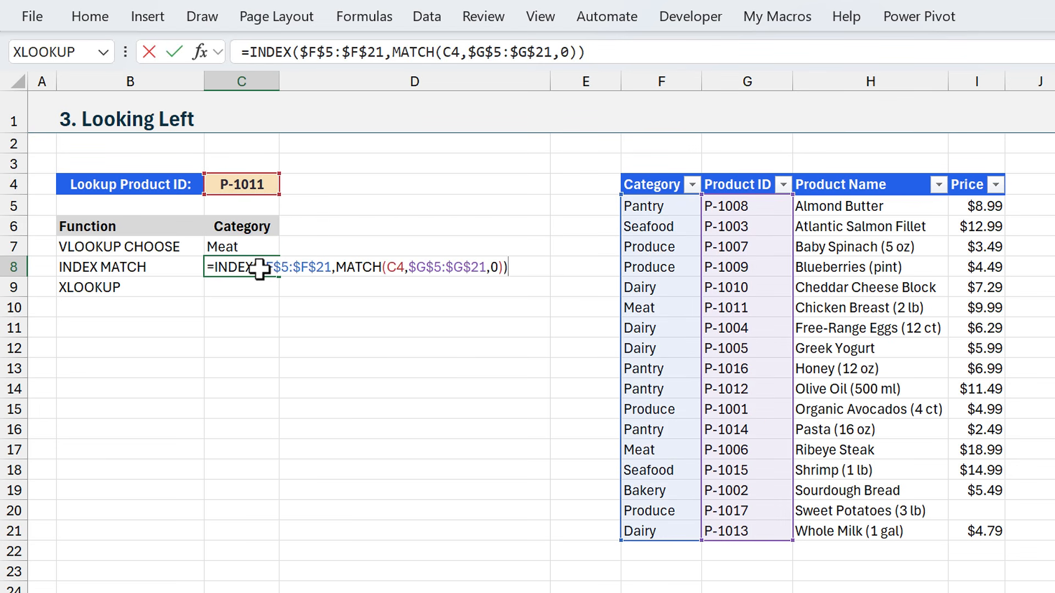
key("Escape")
Start an XLOOKUP formula in C9 with lookup value C4 and the Product ID range $G$5:$G$21 as lookup array.
left_click(209, 289)
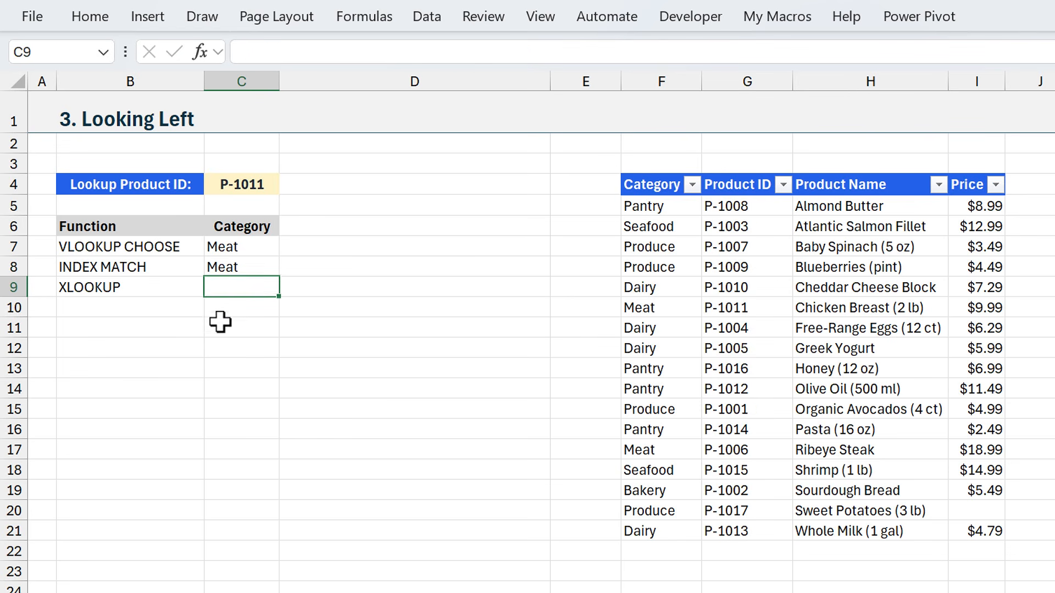
type("=xl")
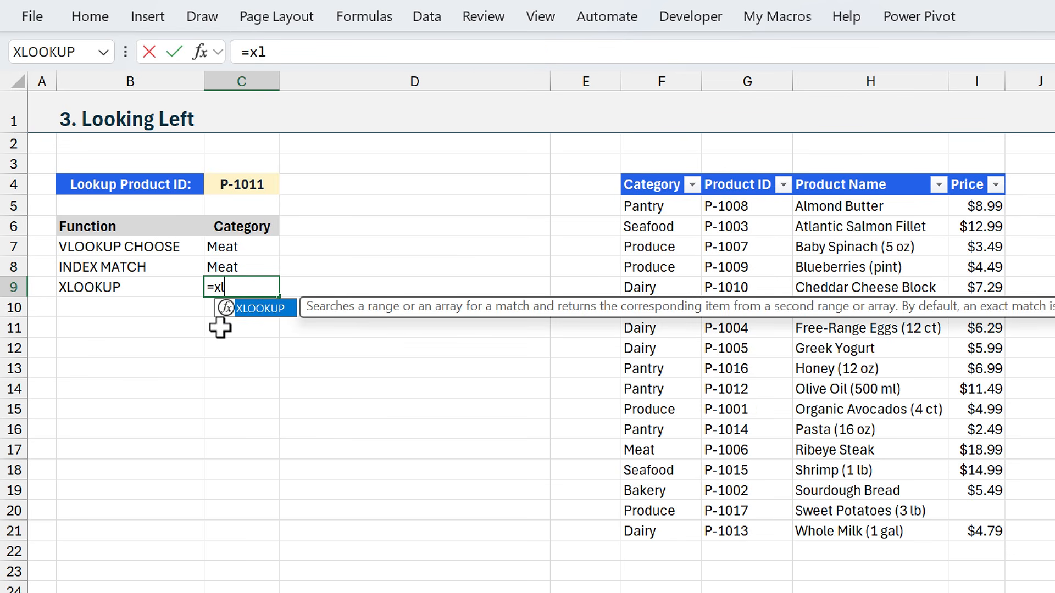
key("Tab")
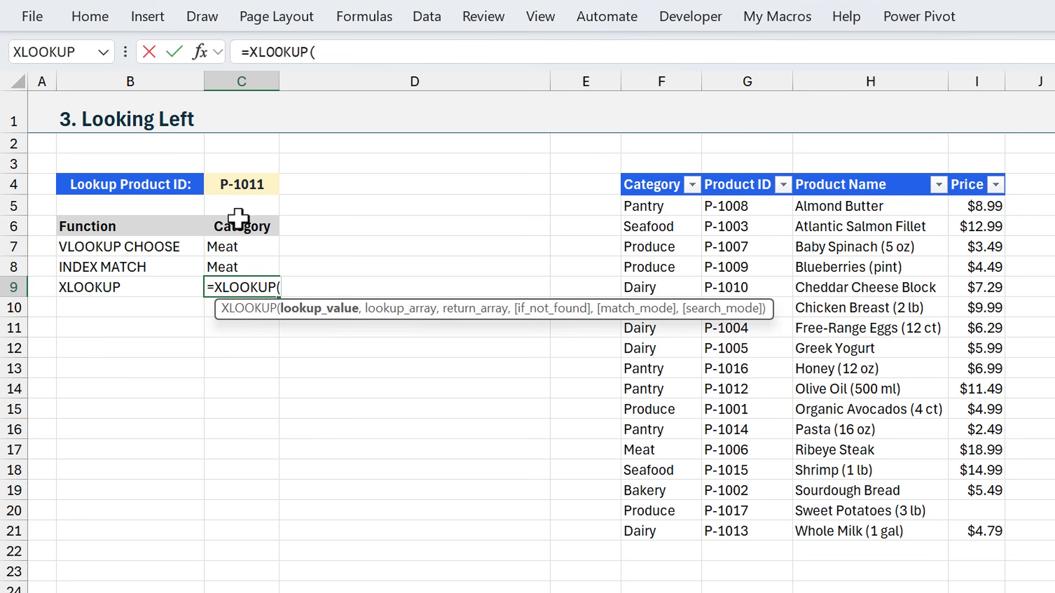
left_click(233, 184)
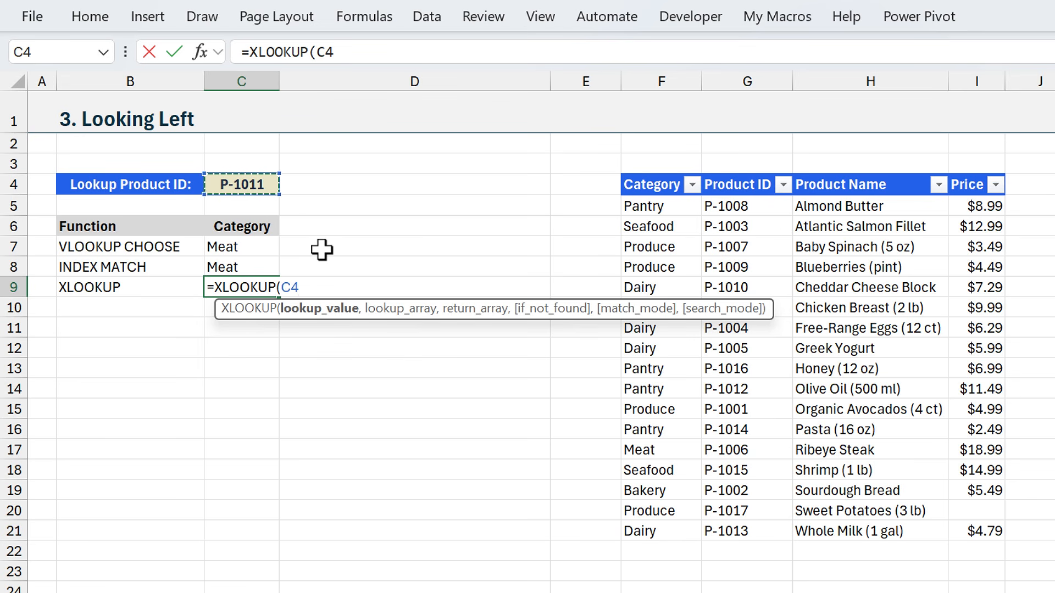
type(",")
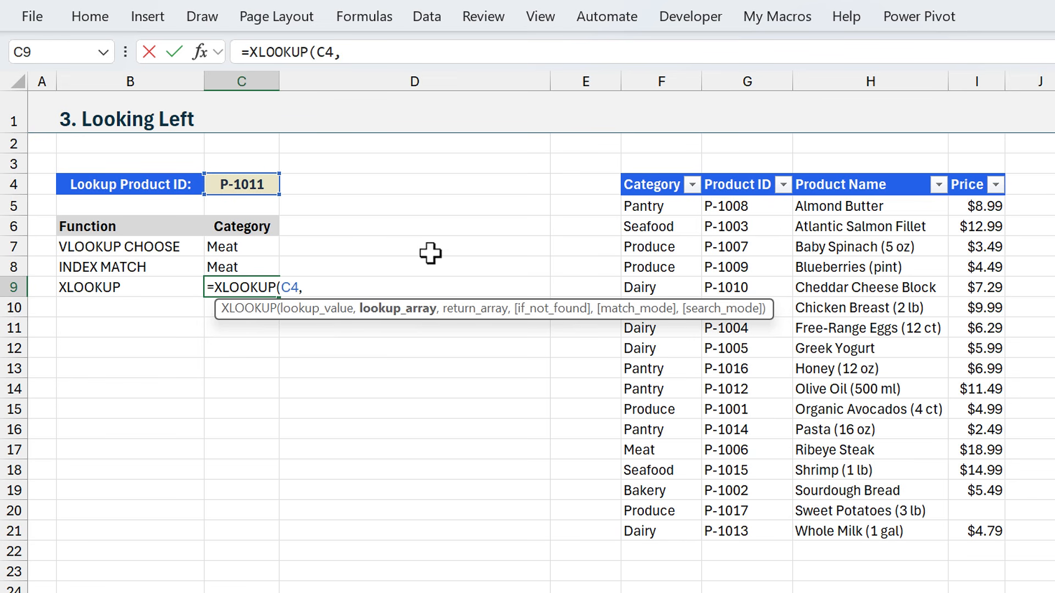
left_click(736, 205)
left_click_drag(736, 205, 740, 531)
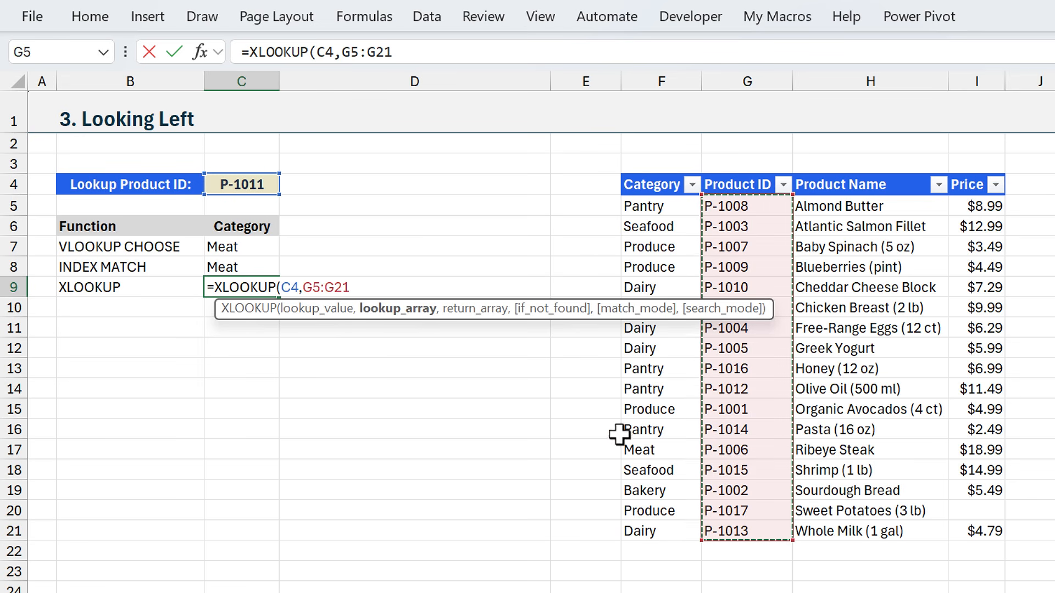
key("F4")
type(",")
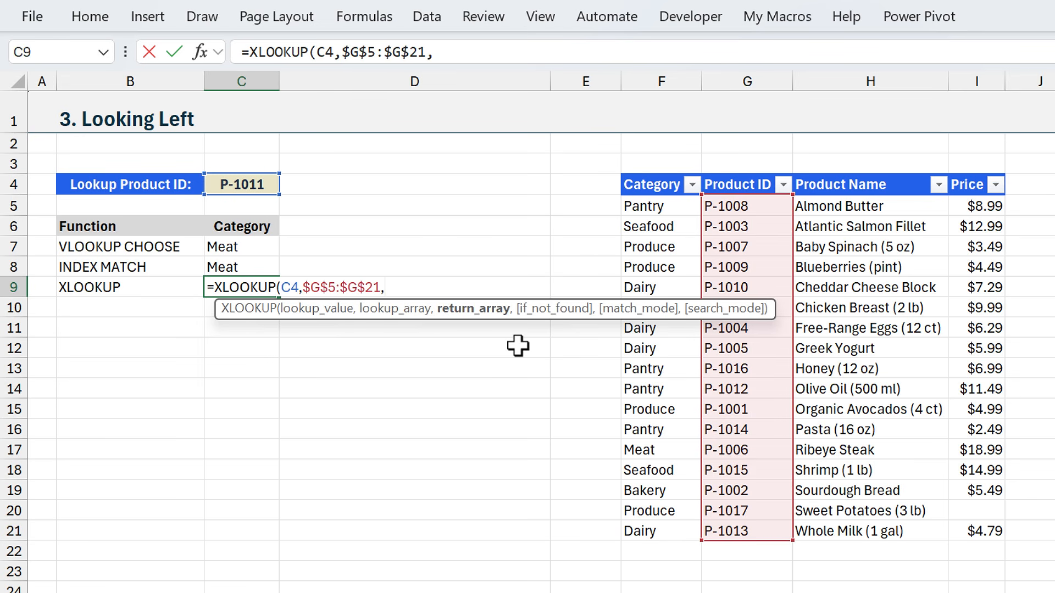
Set the return array of the C9 XLOOKUP to the Category range $F$5:$F$21 and commit the formula.
left_click_drag(652, 207, 646, 530)
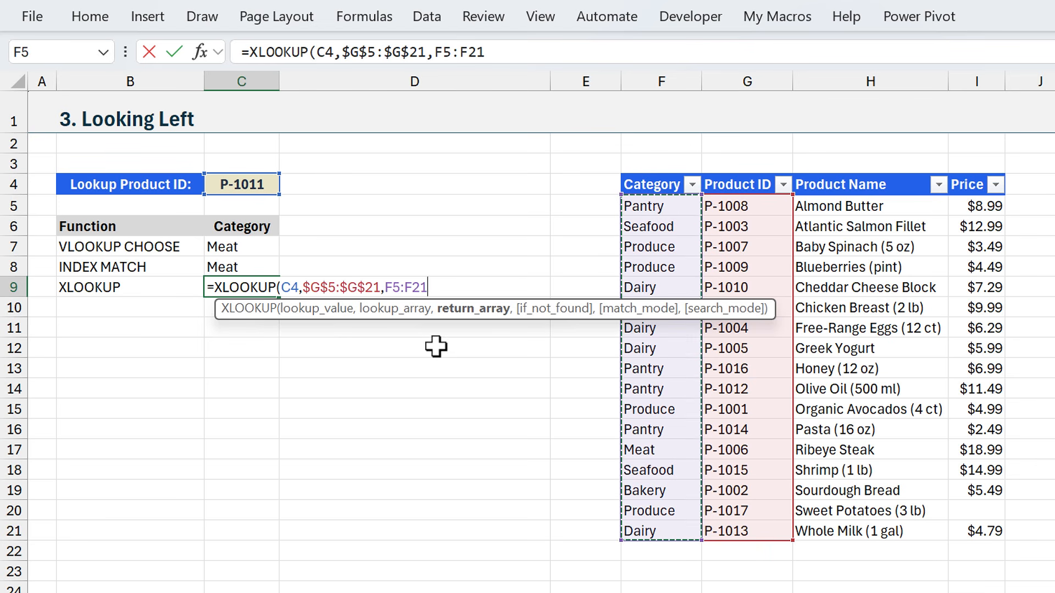
key("F4")
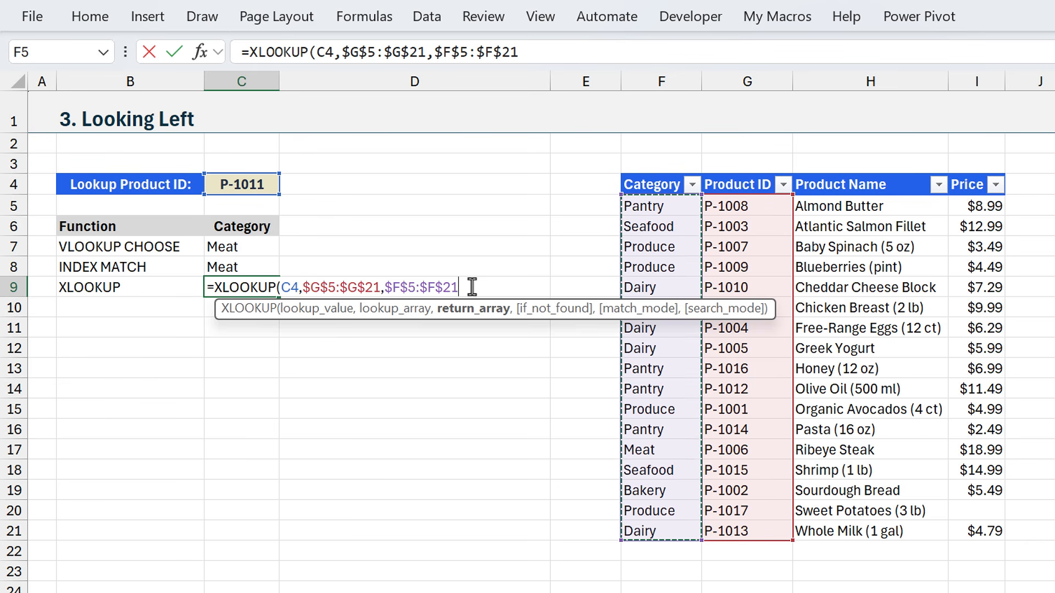
key("Return")
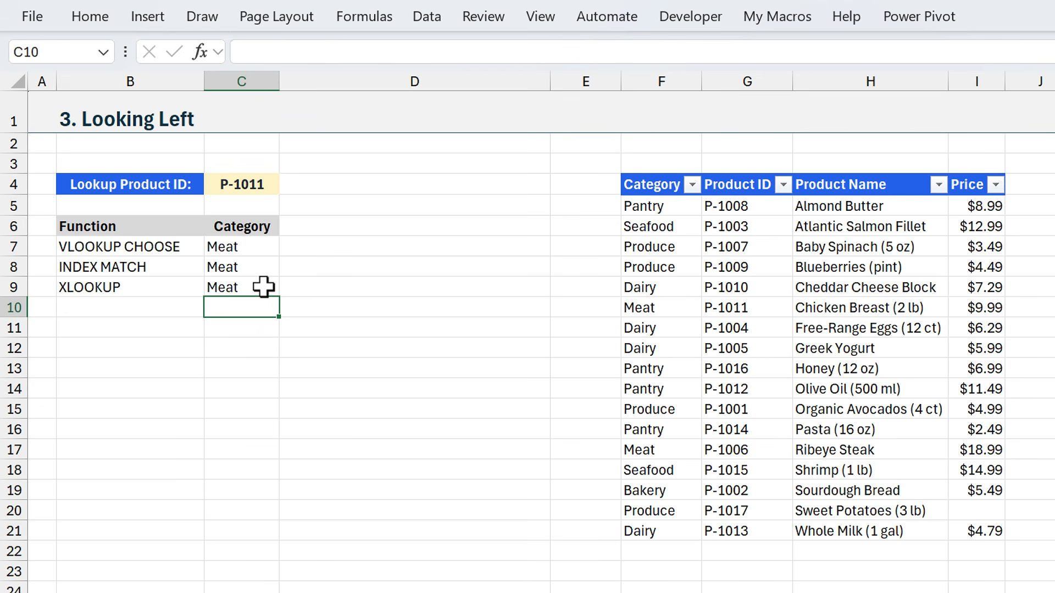
Examine the INDEX MATCH formula in C8 and the VLOOKUP CHOOSE formula in C7 on the Looking Left sheet.
left_click(254, 269)
key("F2")
key("Escape")
left_click(248, 251)
key("F2")
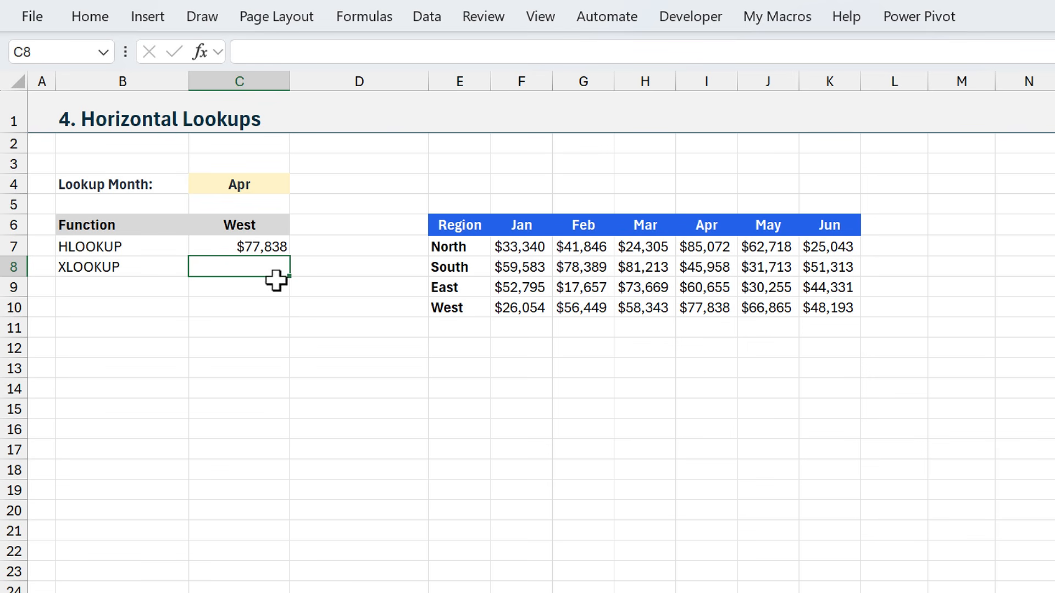
Examine the arguments of the HLOOKUP formula in C7 on the Horizontal Lookups sheet.
left_click(217, 247)
key("F2")
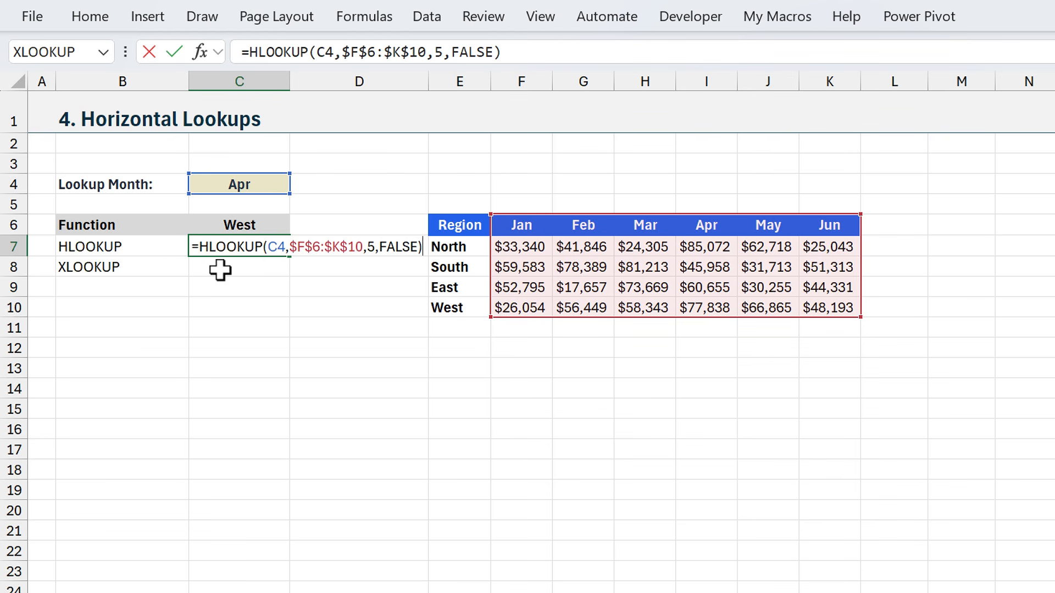
key("ctrl+Return")
Start an XLOOKUP formula in C8 with lookup value C4 and the month header range $F$6:$K$6 as lookup array.
left_click(219, 269)
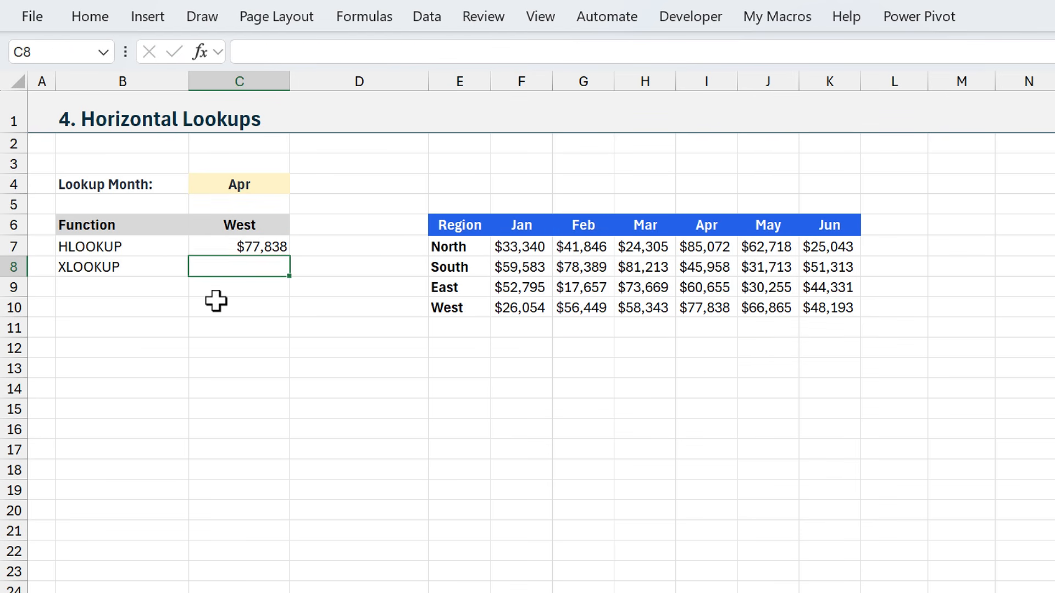
type("=xl")
key("Tab")
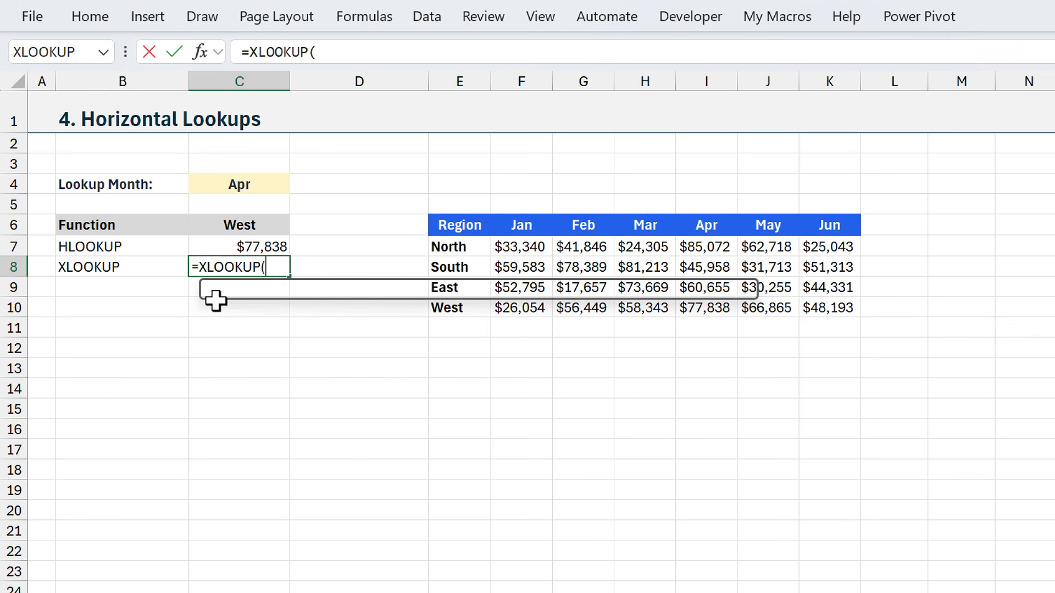
left_click(249, 185)
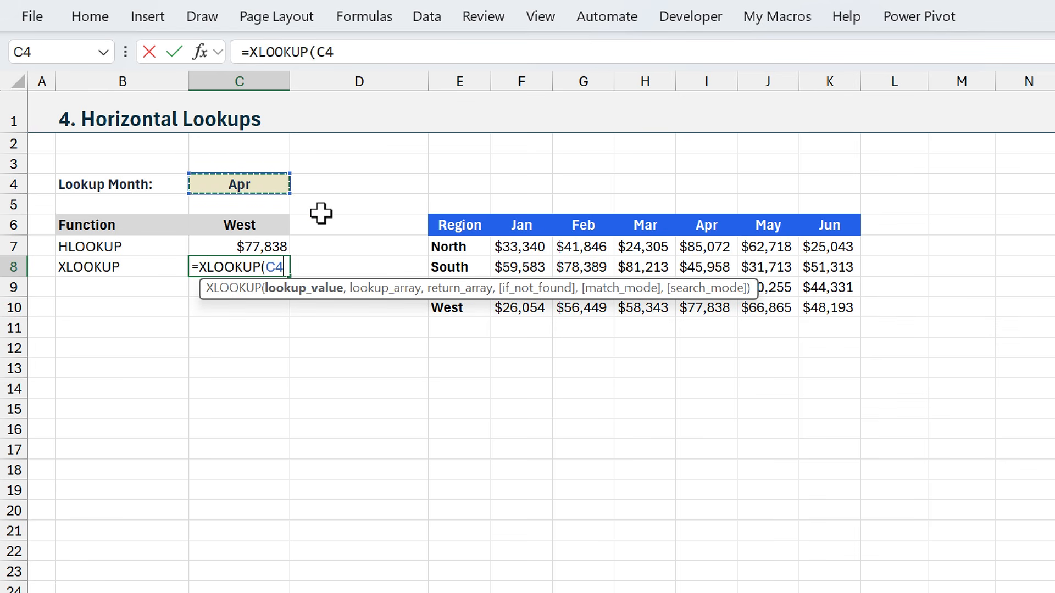
type(",")
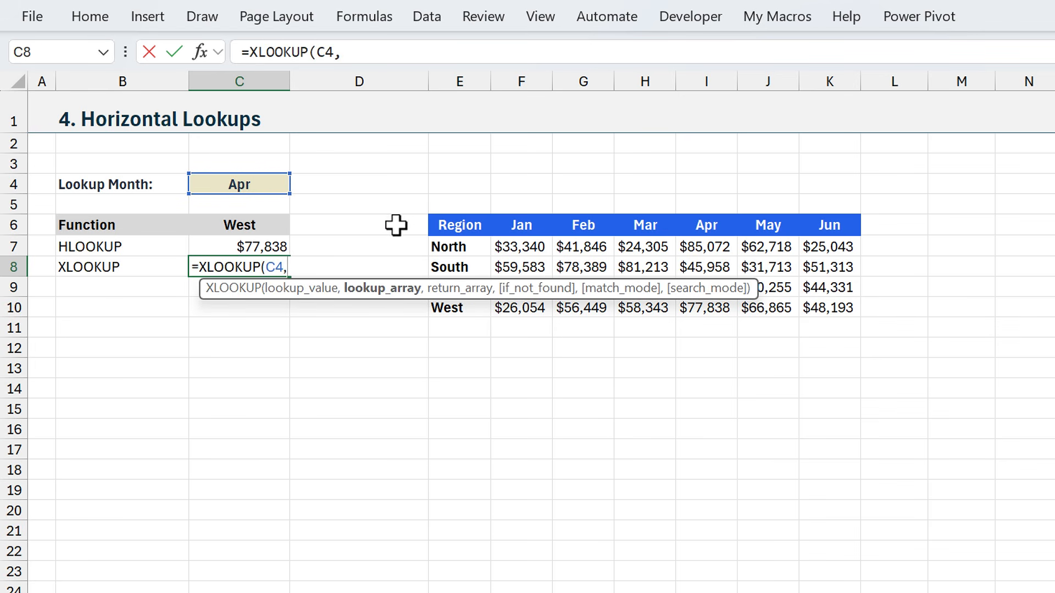
left_click_drag(502, 225, 813, 226)
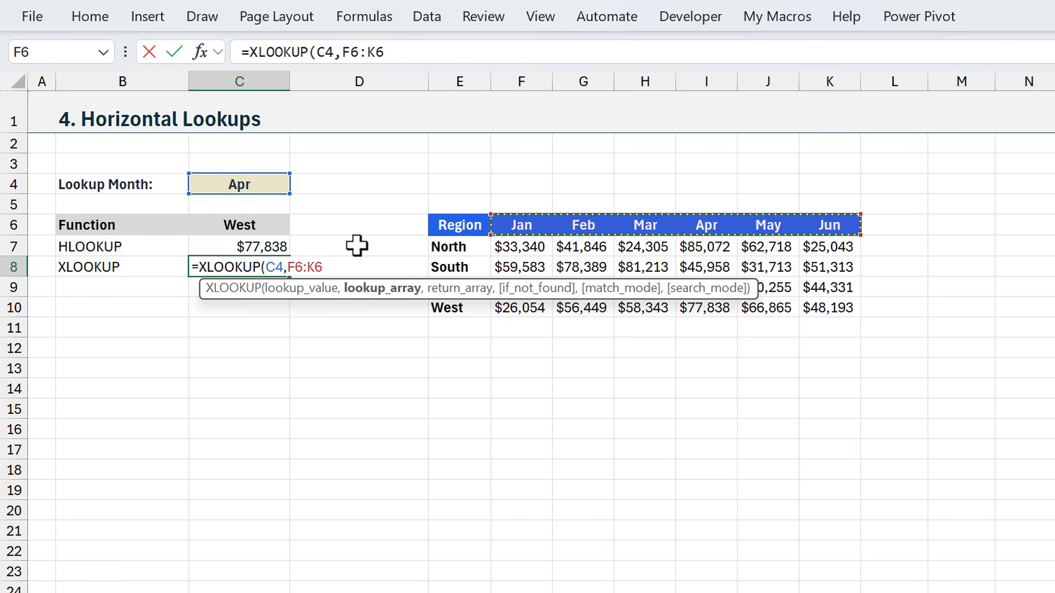
key("F4")
type(",")
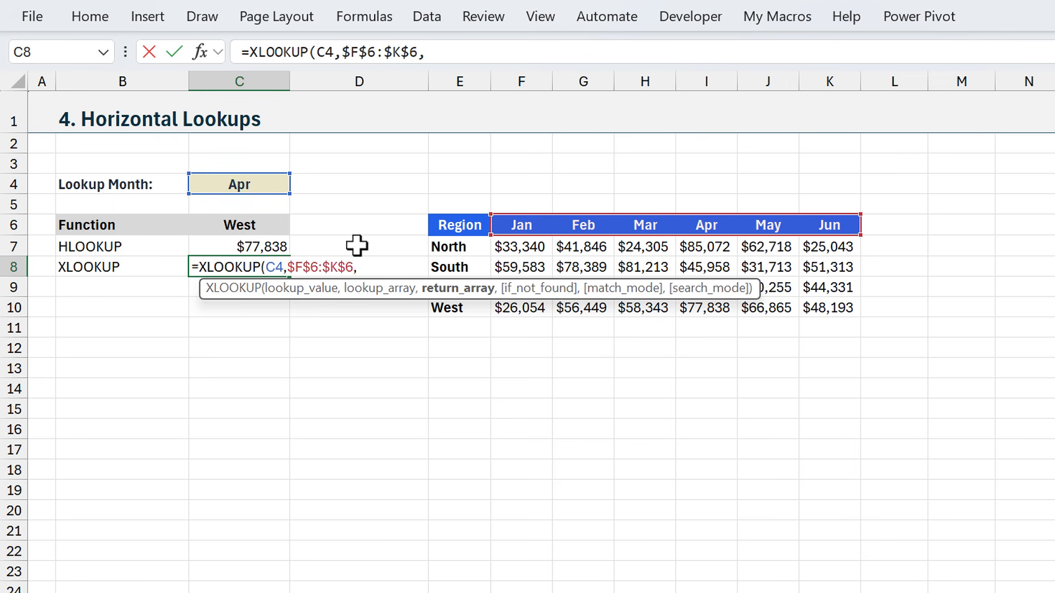
Set the return array of the C8 XLOOKUP to the West row $F$10:$K$10 and commit the formula.
left_click(506, 311)
left_click_drag(505, 311, 816, 312)
key("F4")
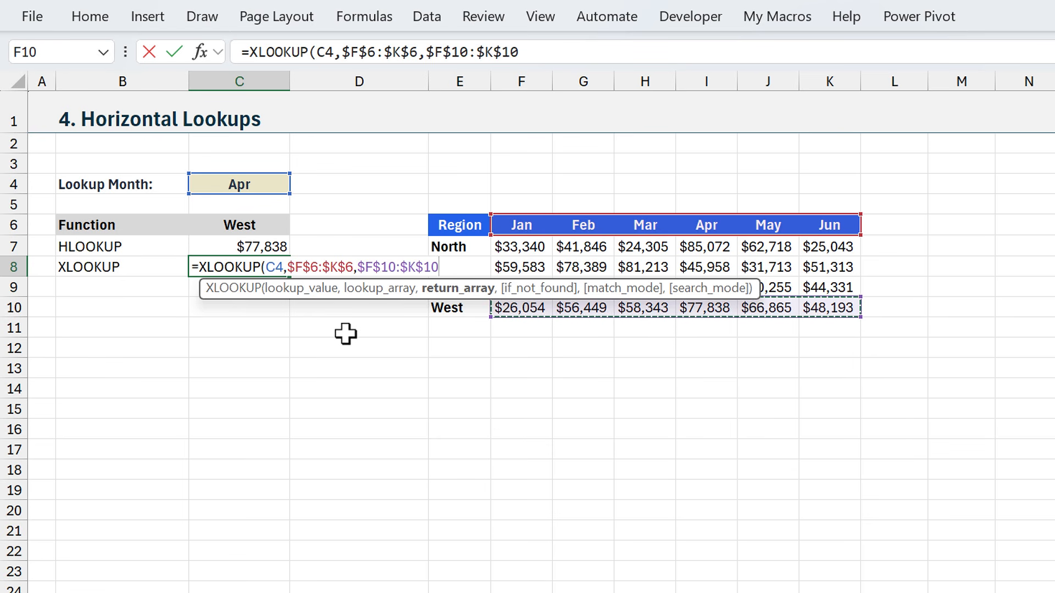
key("Return")
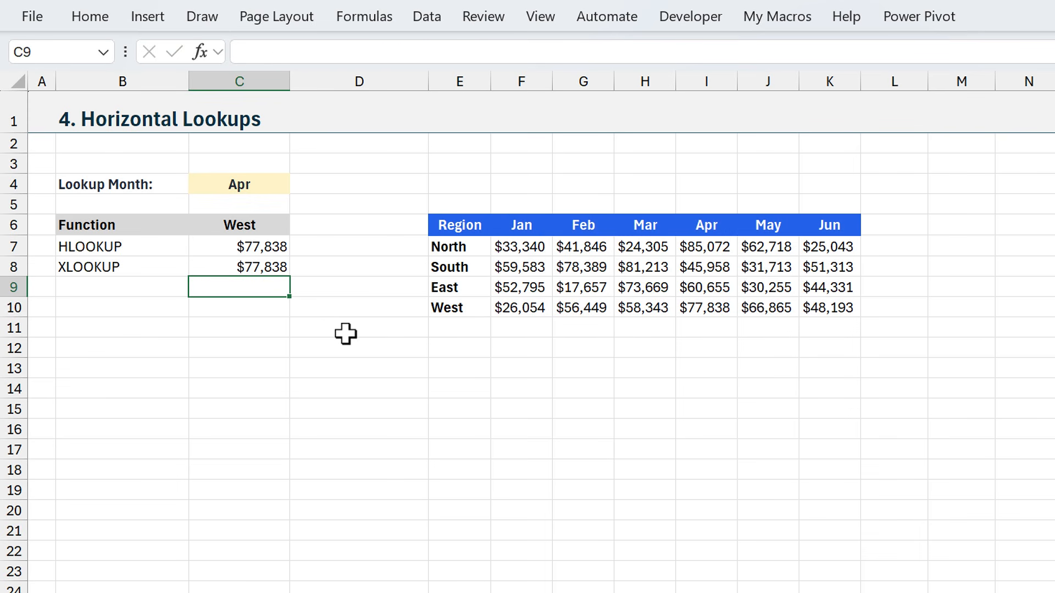
Examine the lookup and return ranges of the XLOOKUP formula in C8 without changing it.
left_click(229, 269)
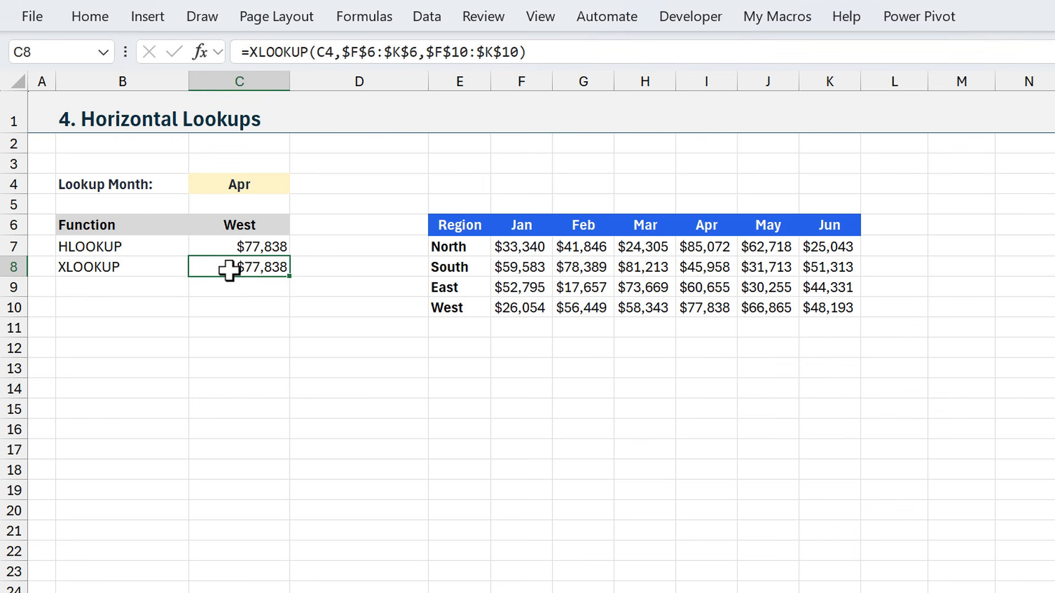
double_click(229, 269)
left_click(323, 269)
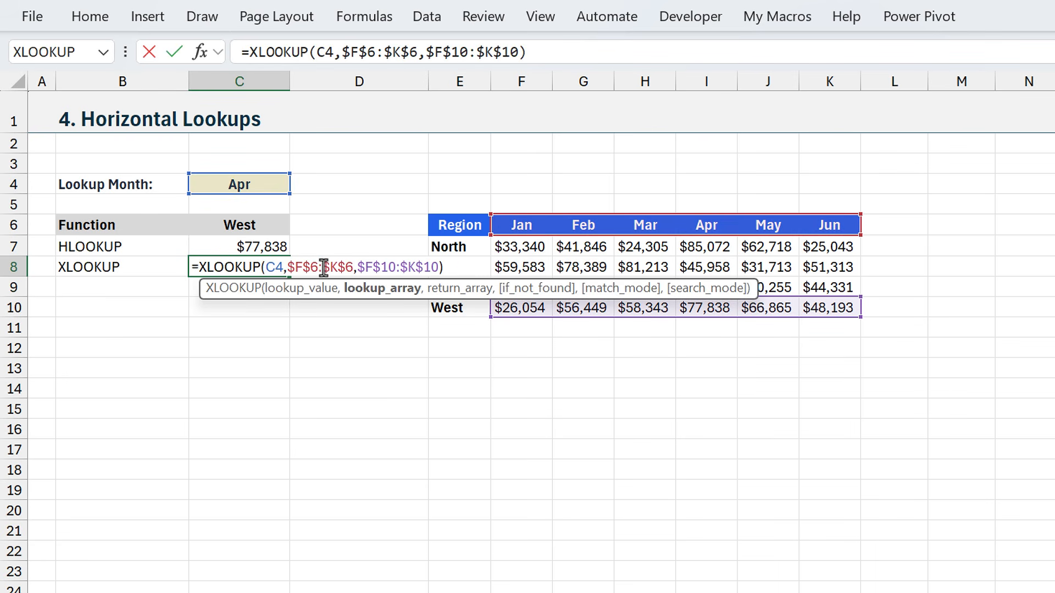
key("Escape")
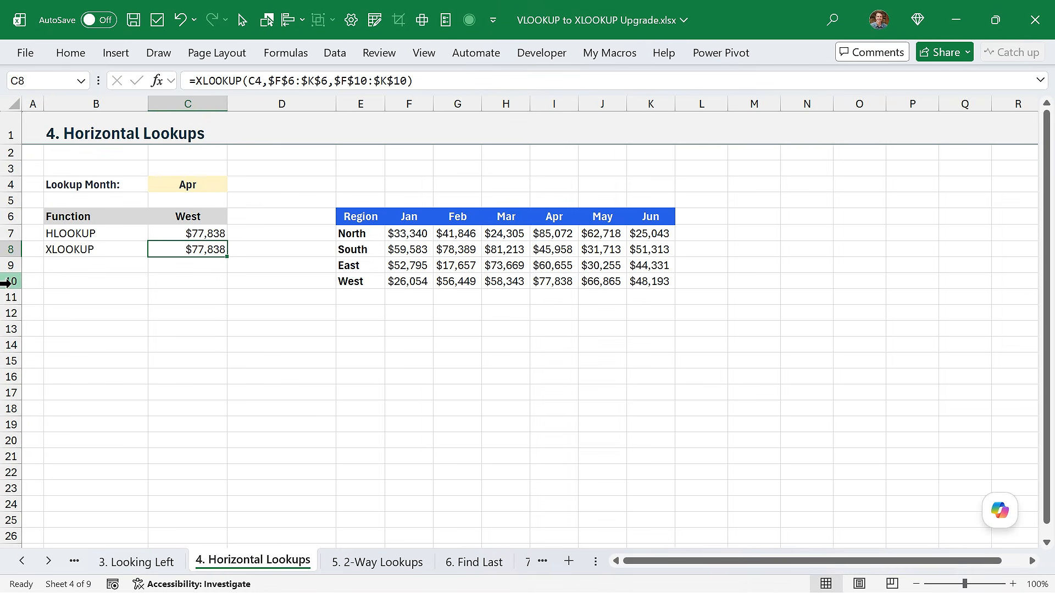
Insert a blank row above the West row of the region table and check the XLOOKUP and HLOOKUP formulas.
right_click(5, 282)
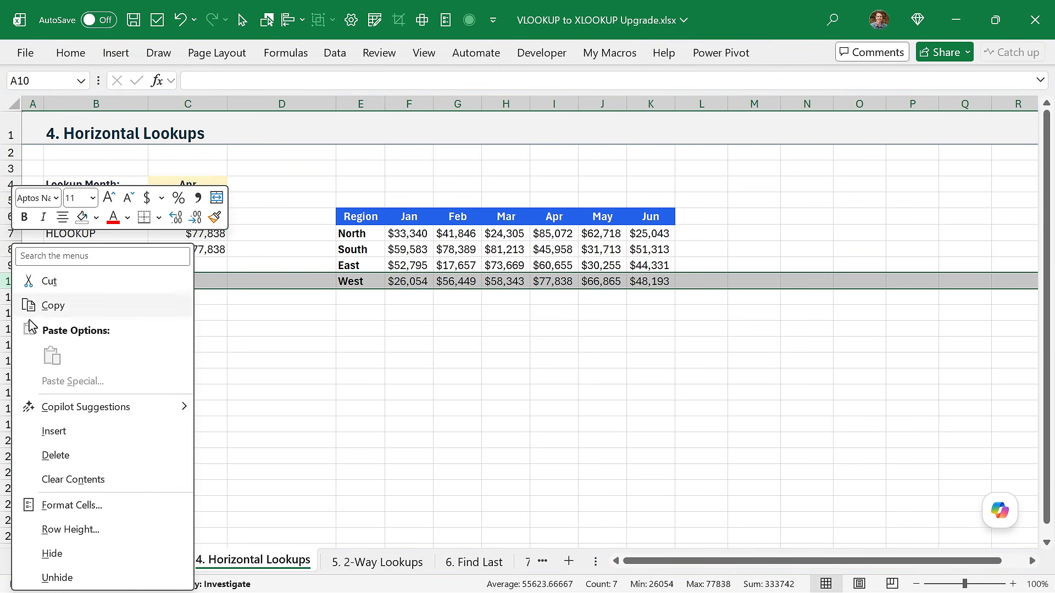
left_click(50, 430)
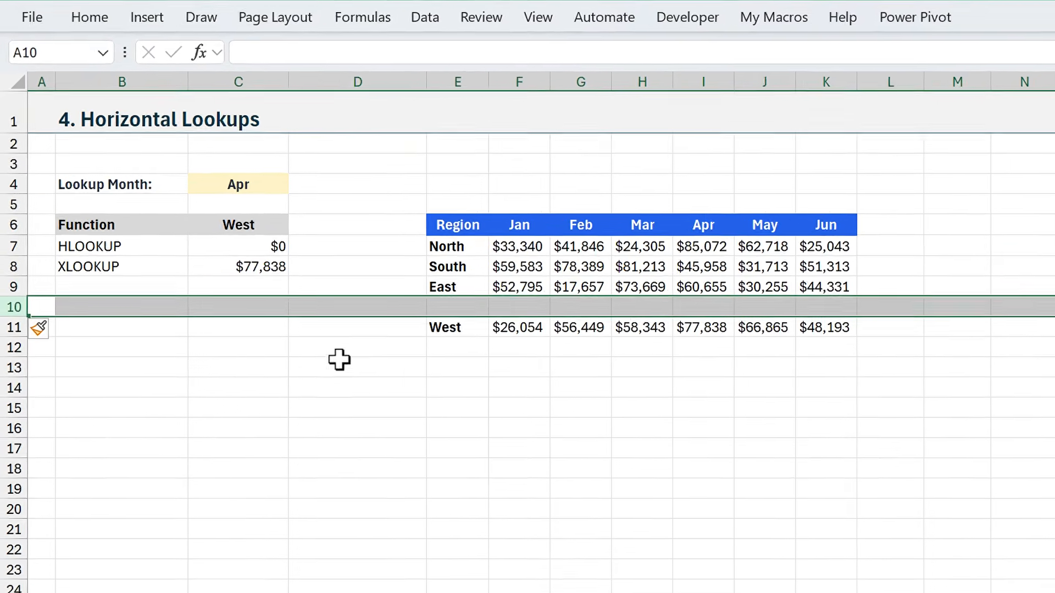
left_click(277, 270)
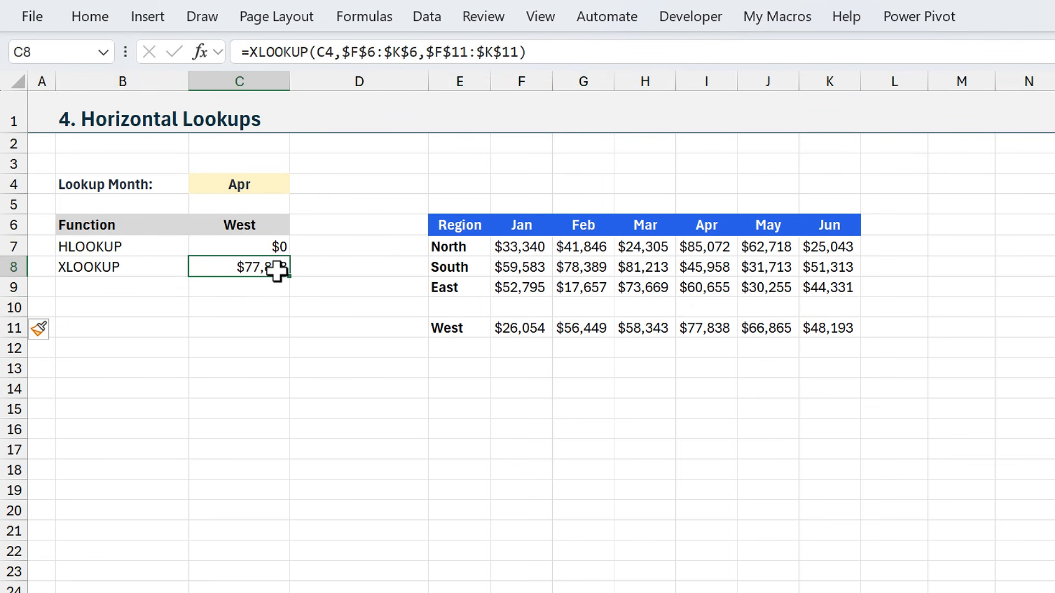
left_click(245, 246)
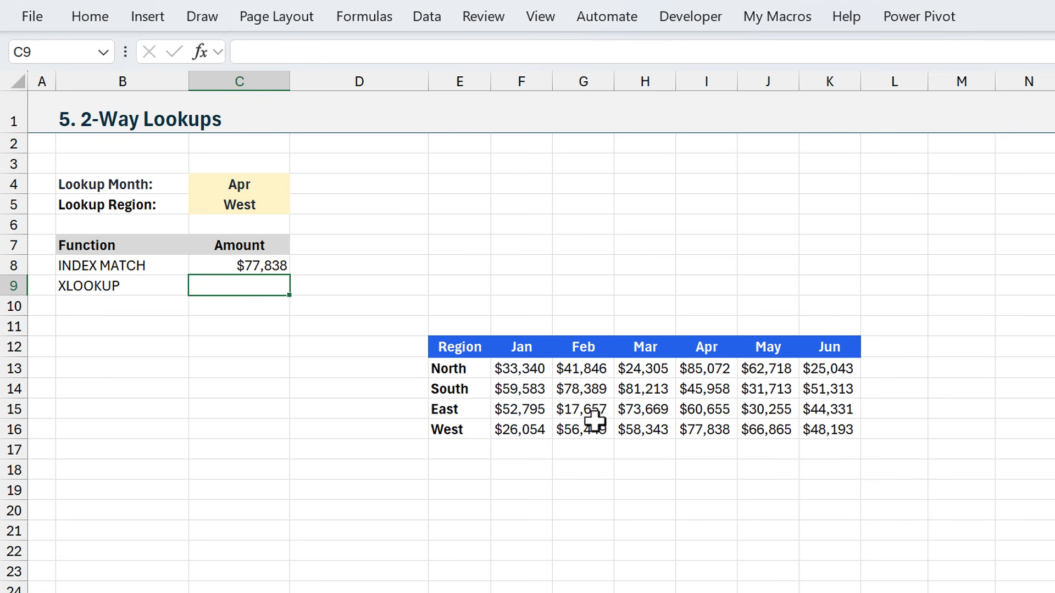
Examine the INDEX MATCH formula in C8 on the 2-Way Lookups sheet.
left_click(219, 267)
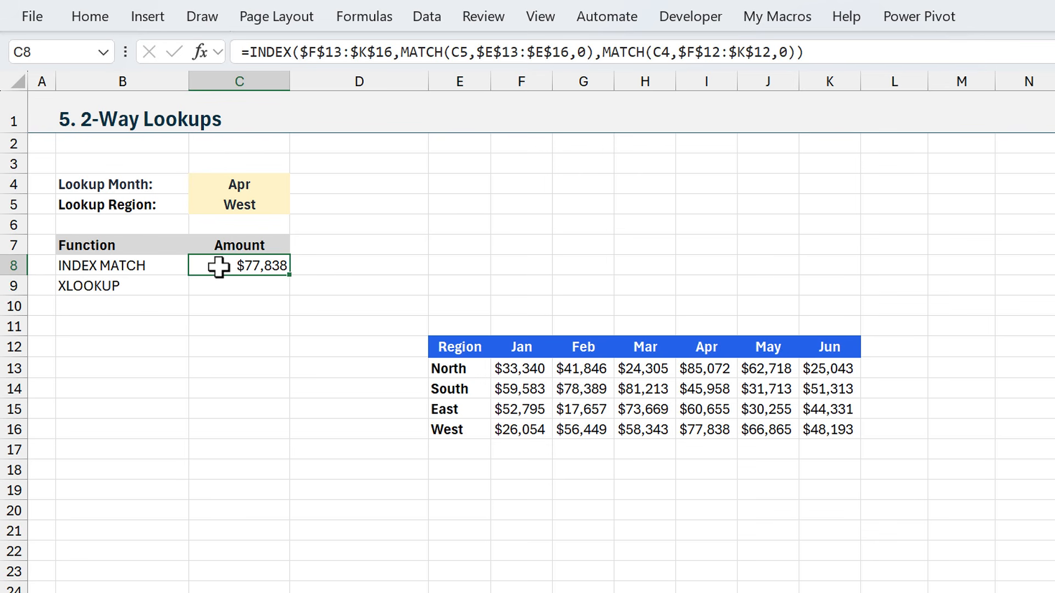
key("F2")
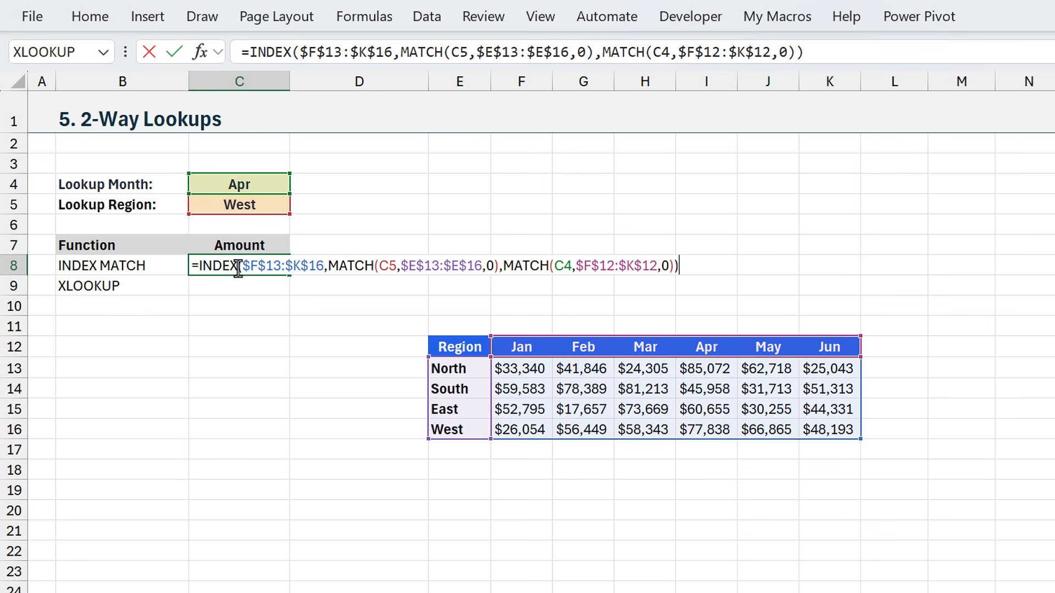
key("Escape")
key("F2")
Start an XLOOKUP formula in C9 with lookup value C5 and the Region range $E$13:$E$16 as lookup array.
left_click(224, 288)
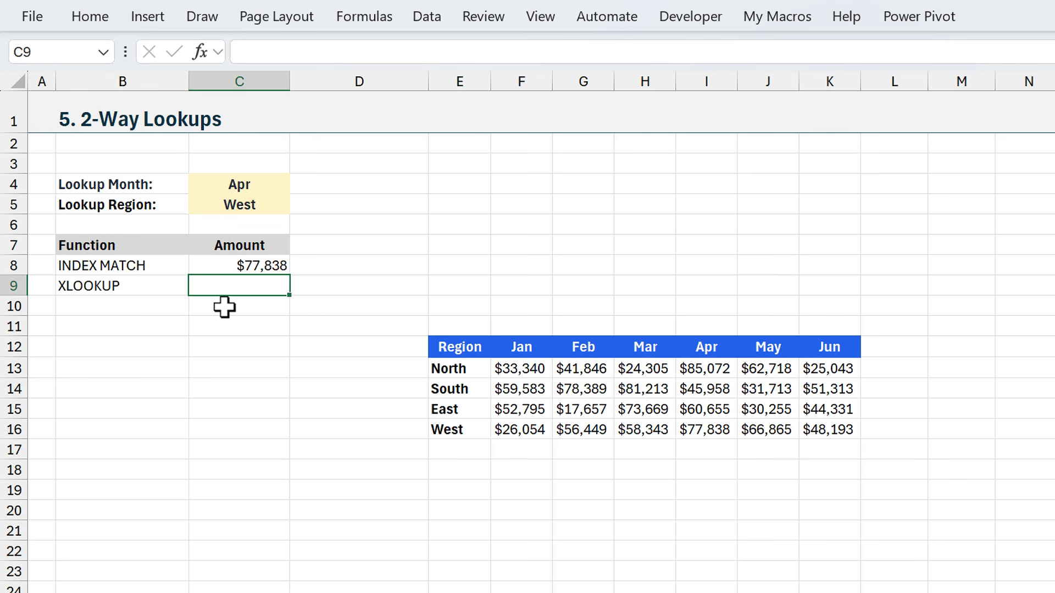
type("=xl")
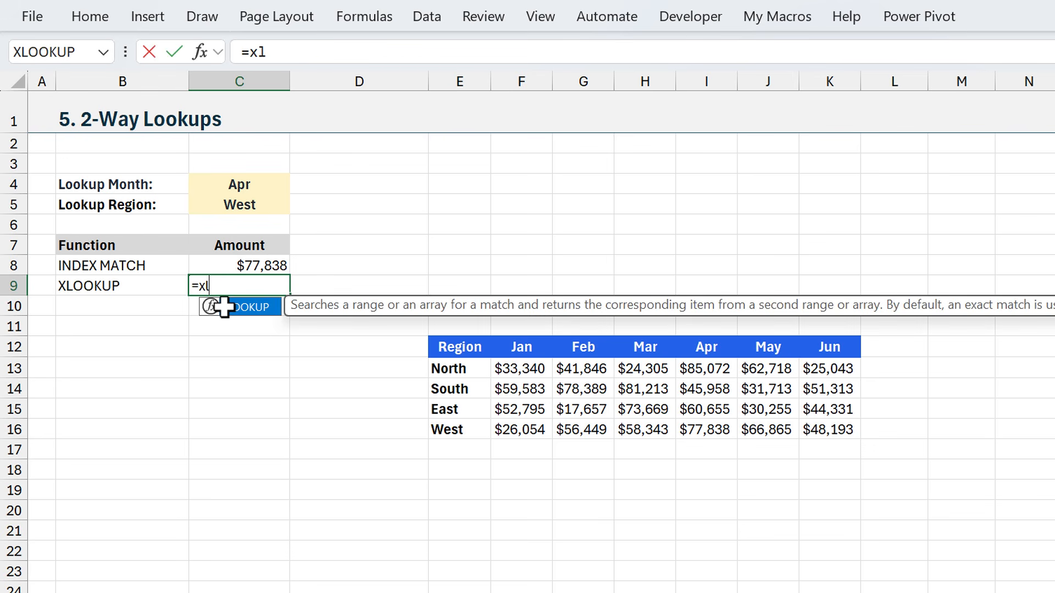
key("Tab")
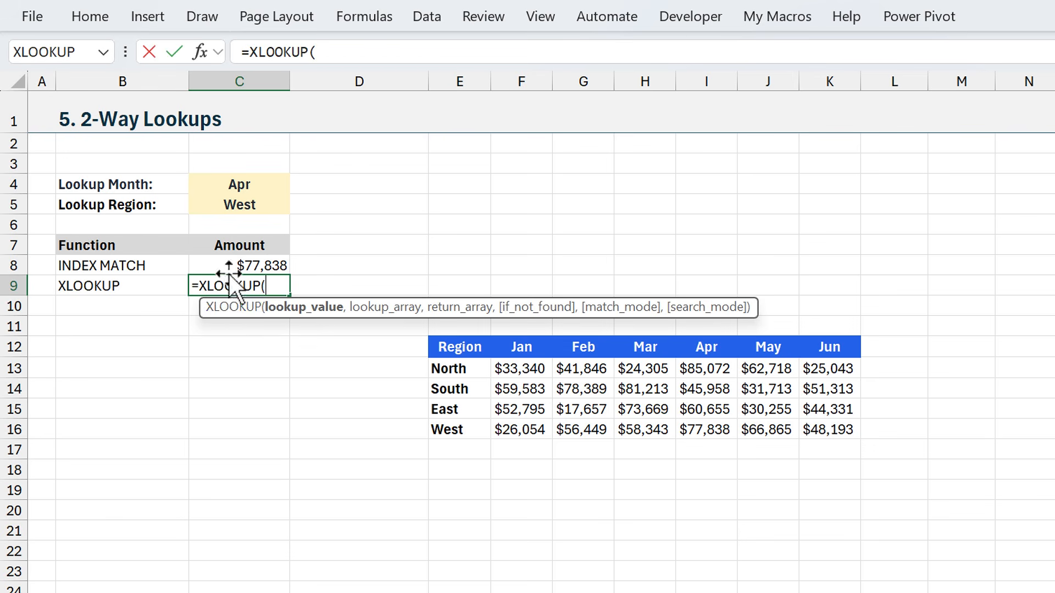
left_click(228, 206)
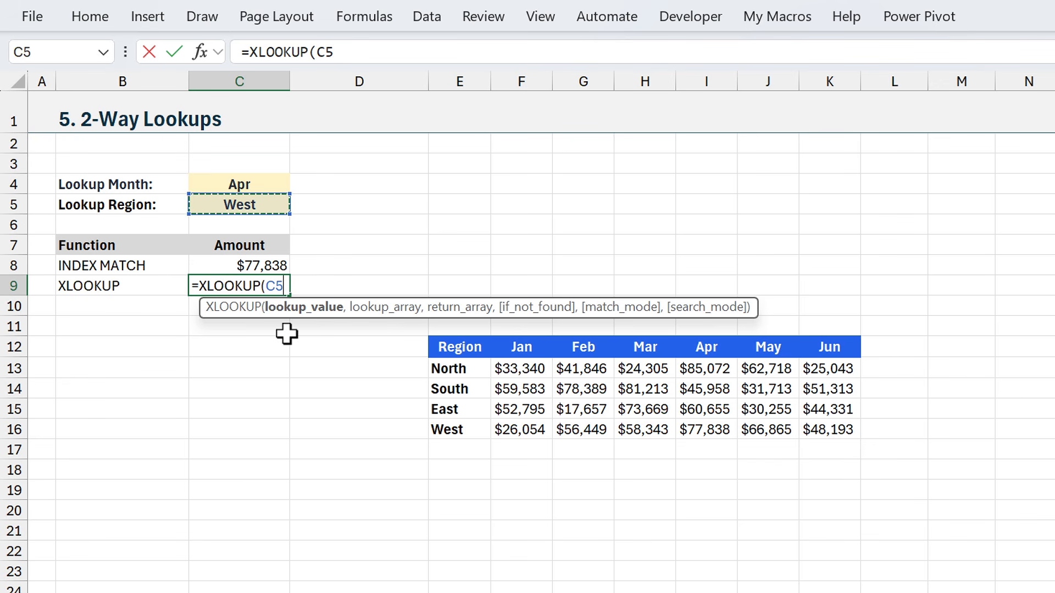
type(",")
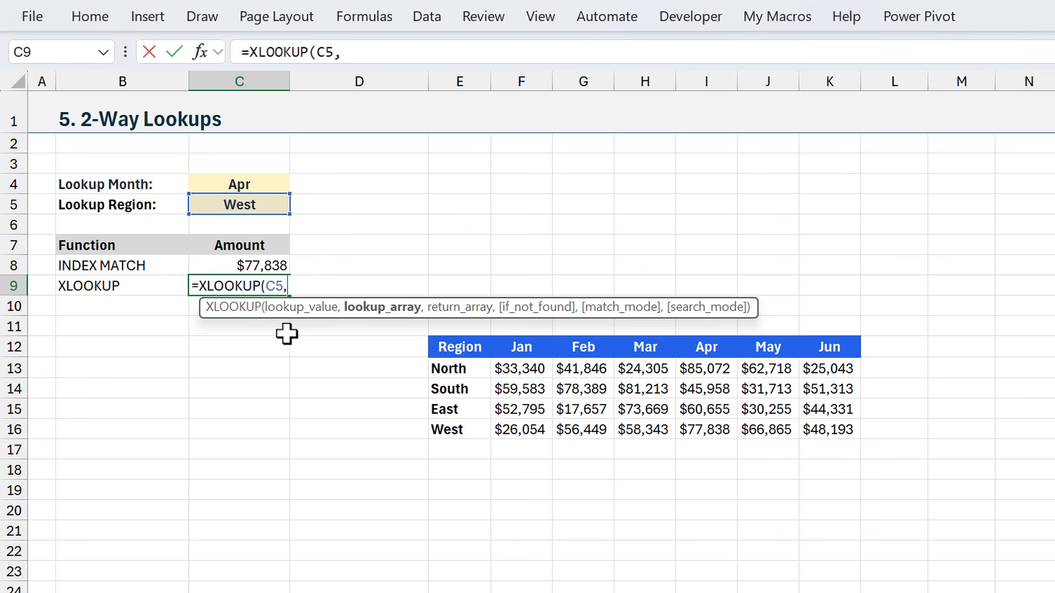
left_click(453, 368)
left_click_drag(453, 368, 460, 423)
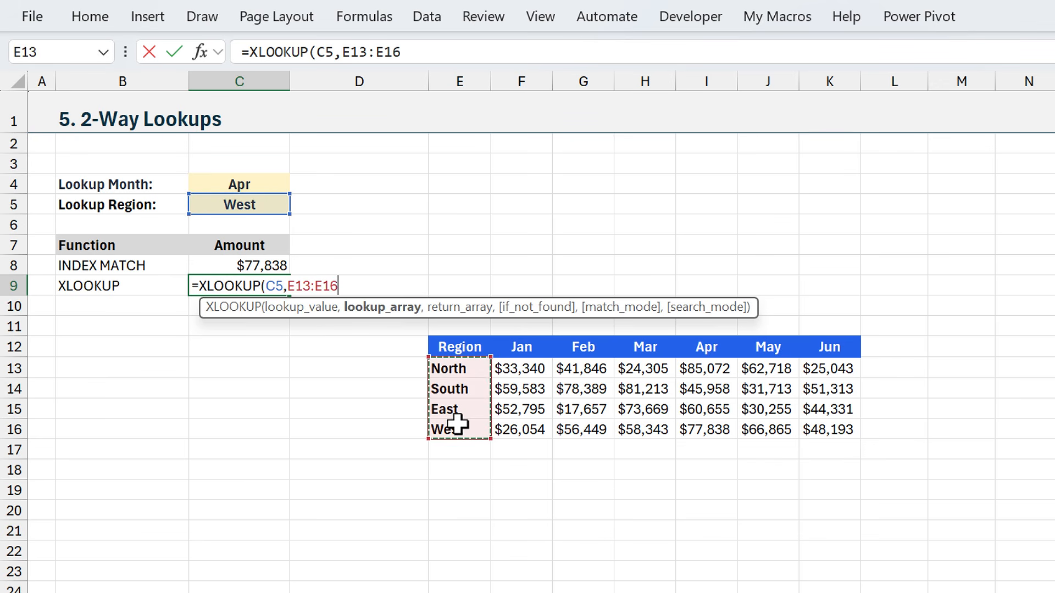
key("F4")
type(",")
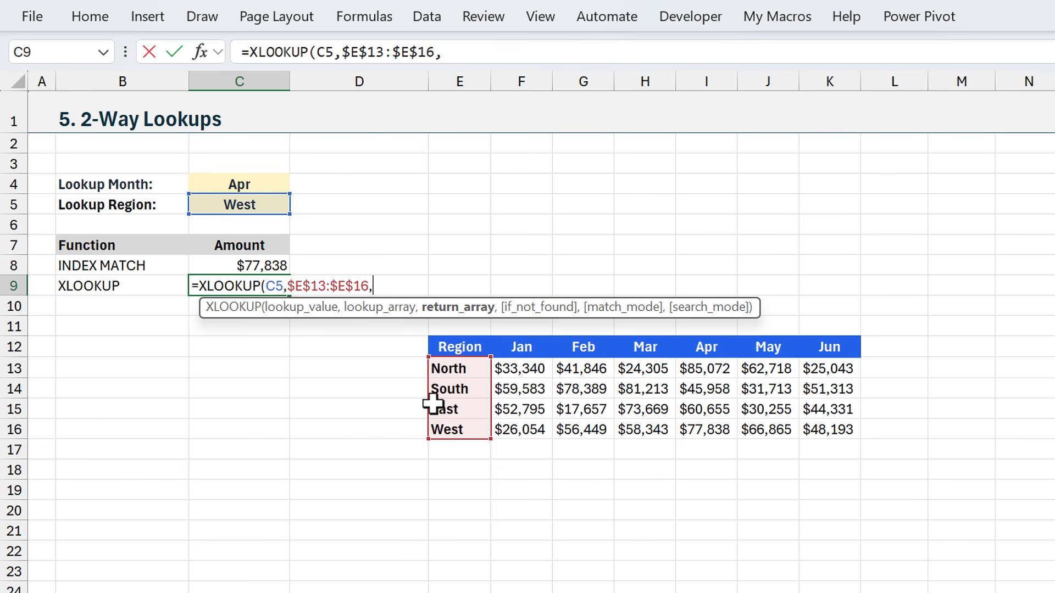
Set the return array of the C9 XLOOKUP to the full amounts range $F$13:$K$16 and commit the formula.
left_click_drag(506, 369, 831, 429)
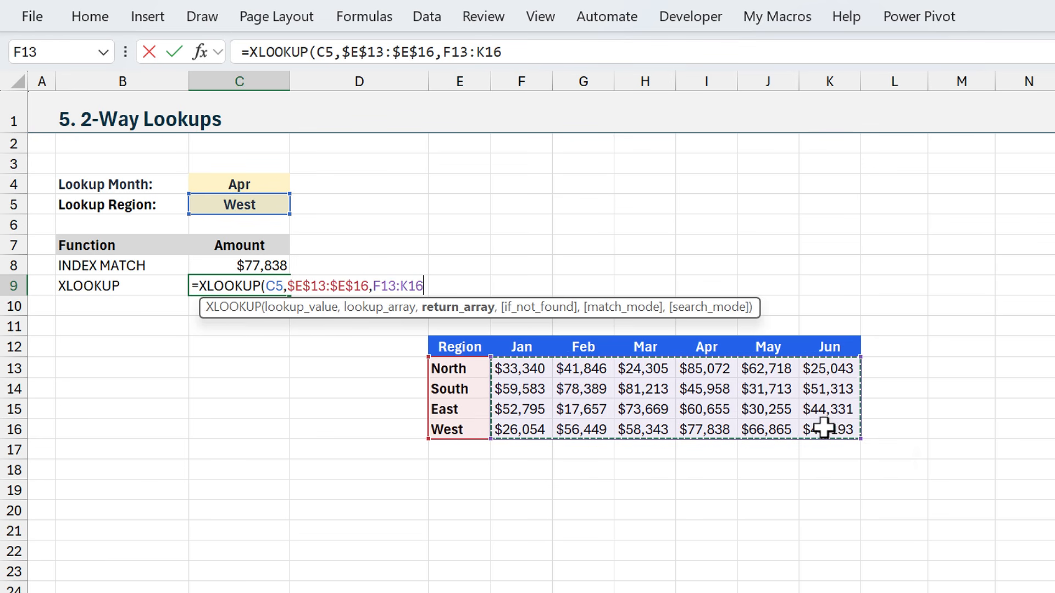
key("F4")
key("Return")
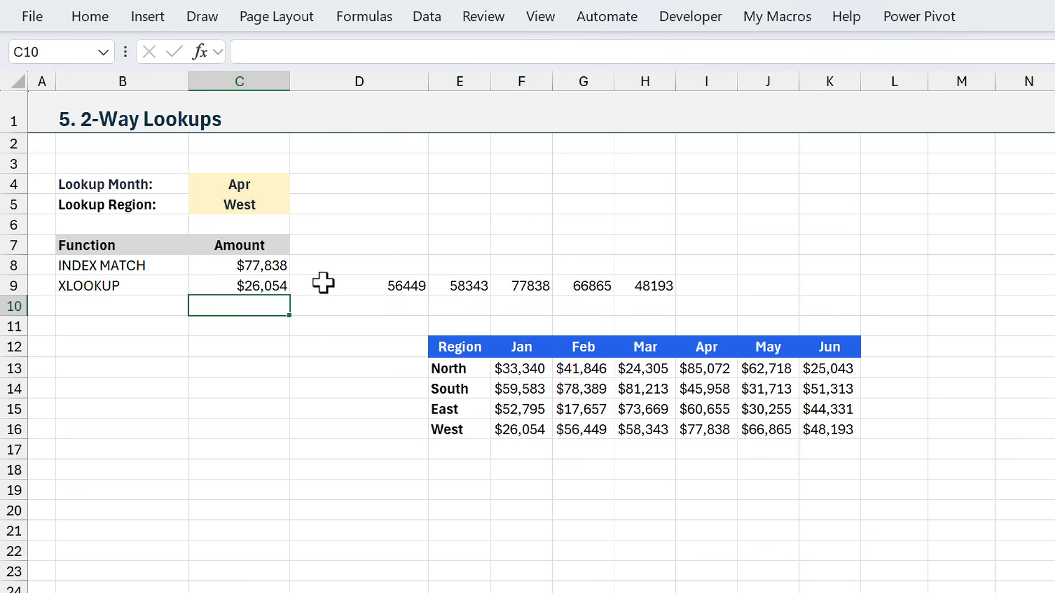
Wrap the C9 formula in an outer XLOOKUP with lookup value C4 and the absolute month header range $F$12:$K$12 as lookup array.
left_click(227, 284)
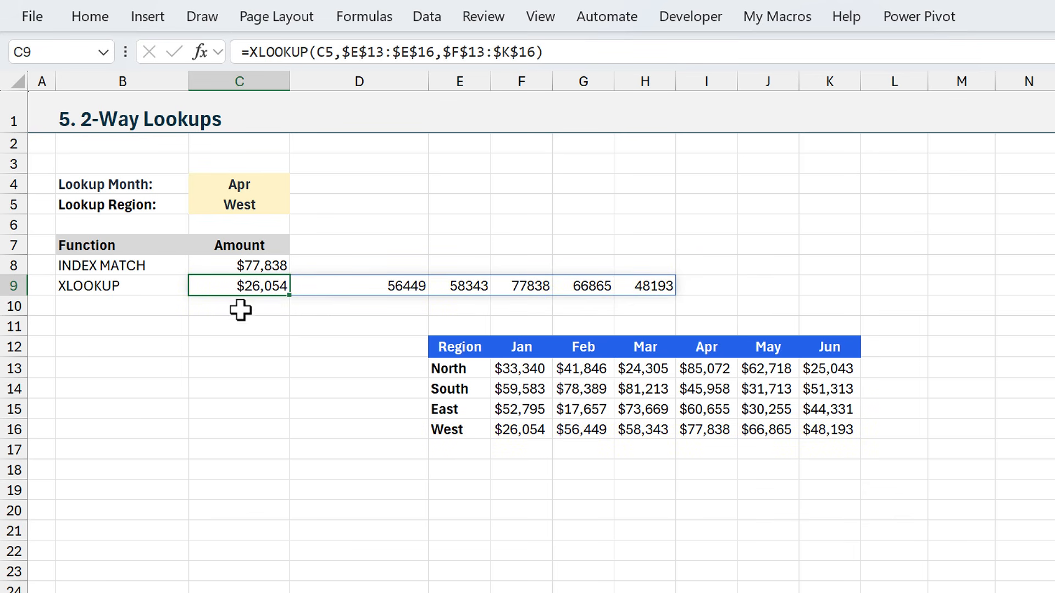
key("F2")
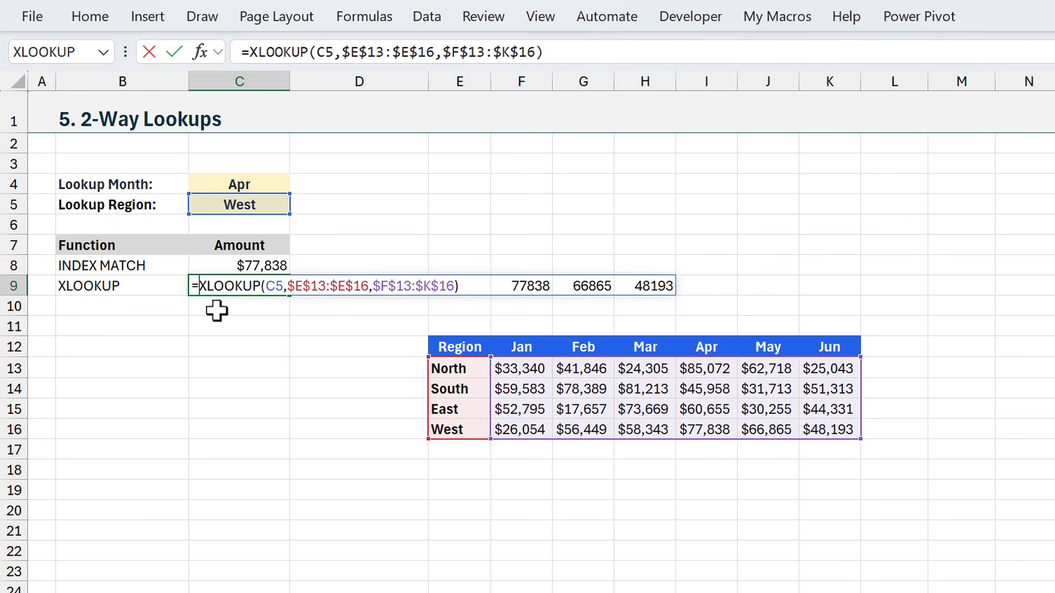
type("xl")
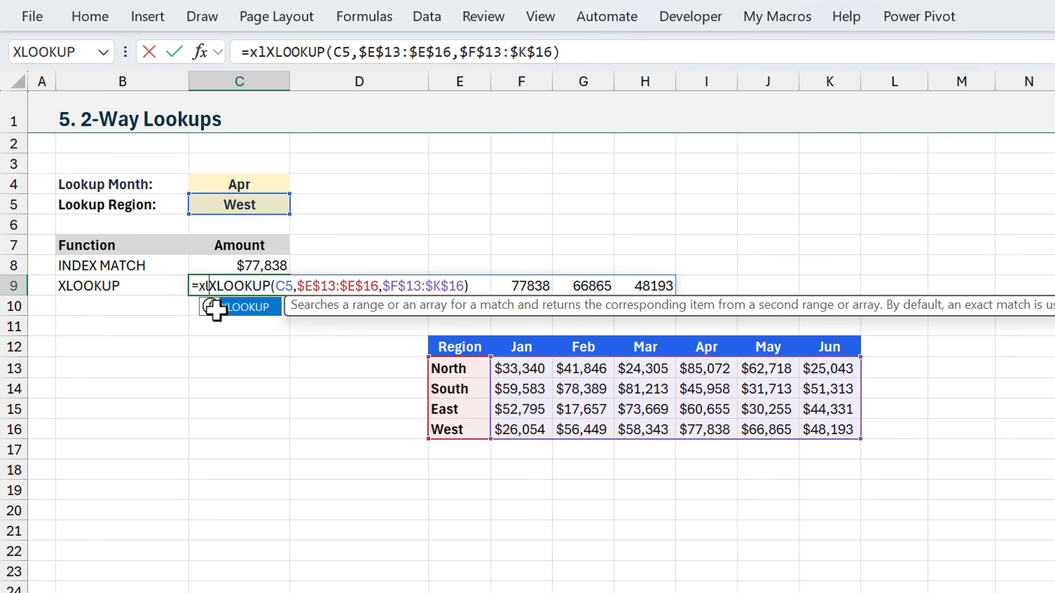
key("Tab")
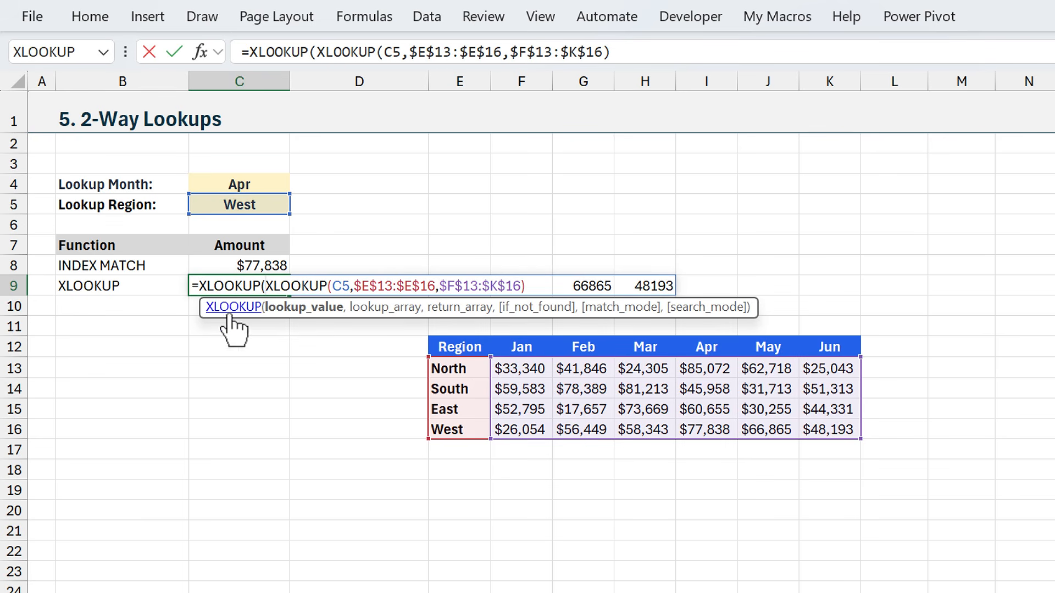
left_click(256, 189)
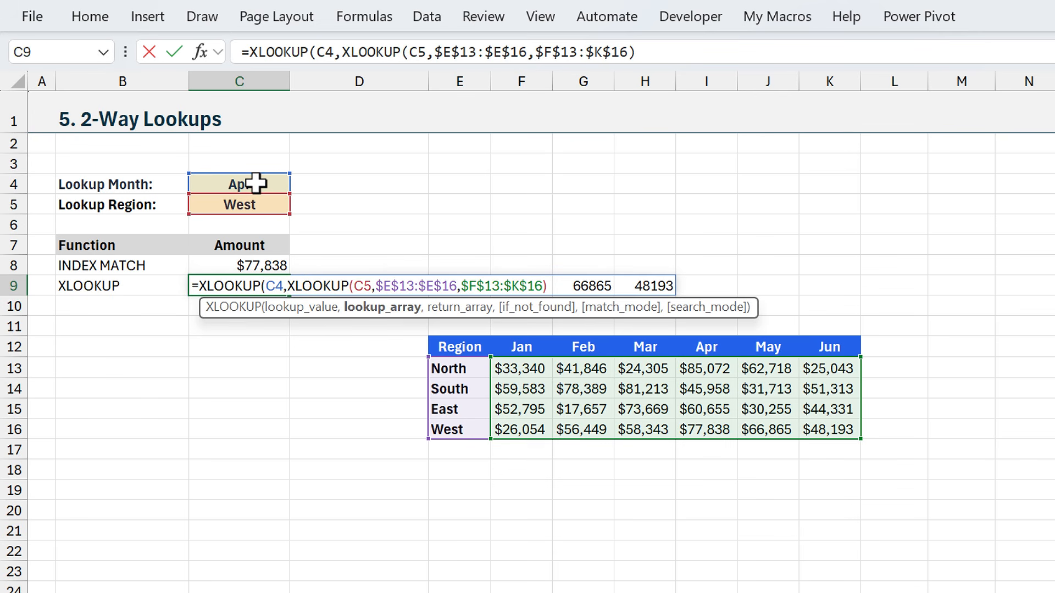
left_click_drag(501, 343, 829, 347)
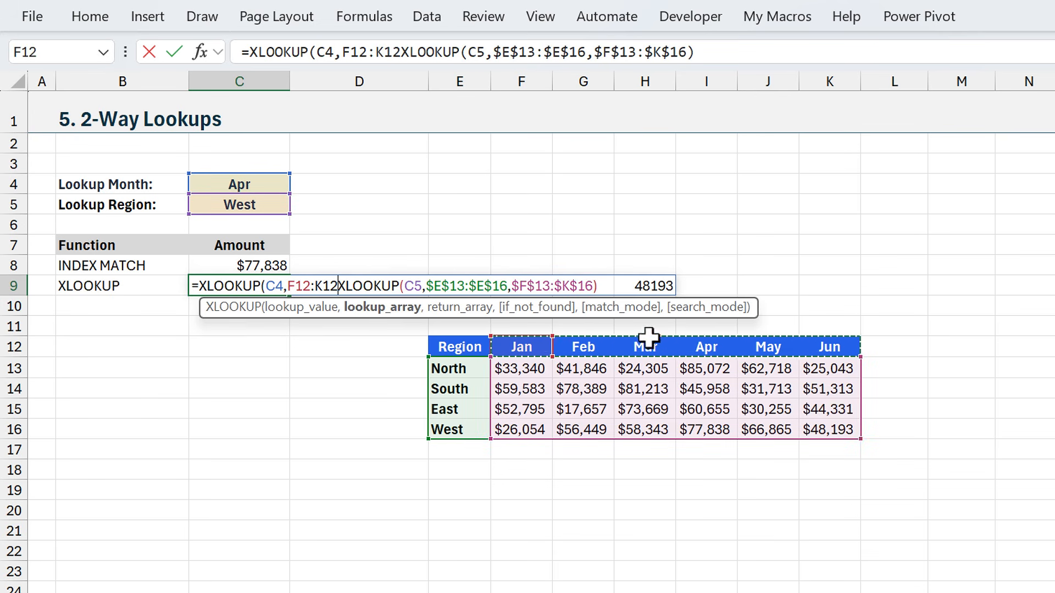
key("F4")
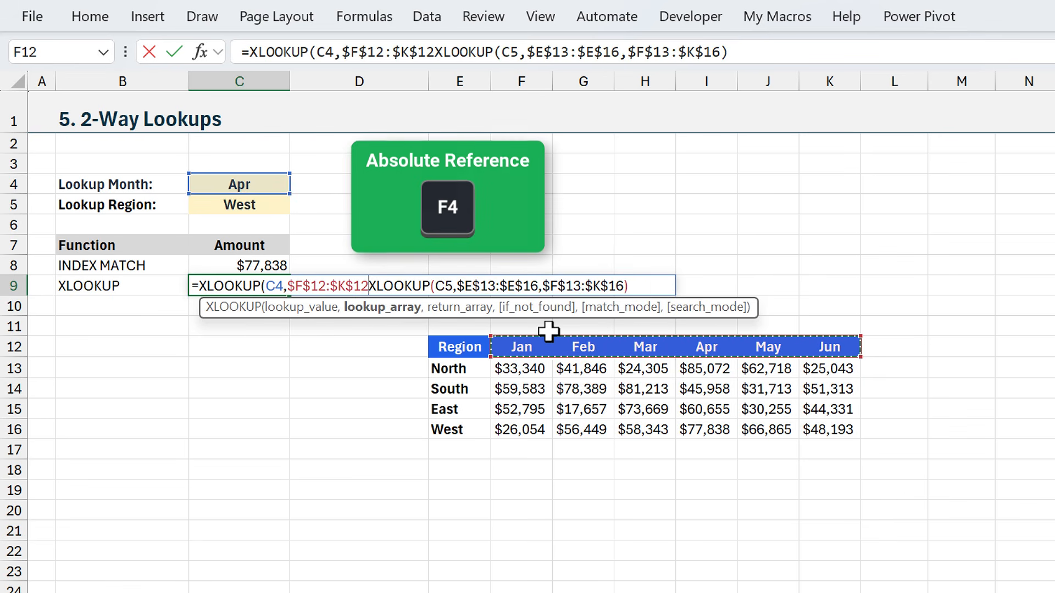
type(",")
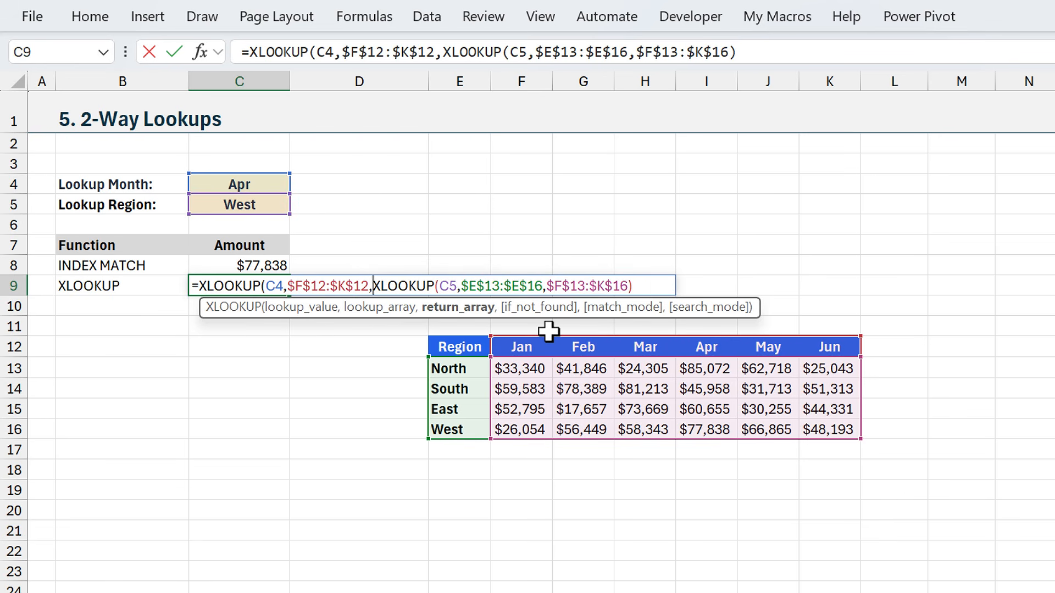
Check the nested XLOOKUP as the outer function's return array, then close the outer parenthesis and commit the C9 formula.
left_click(460, 309)
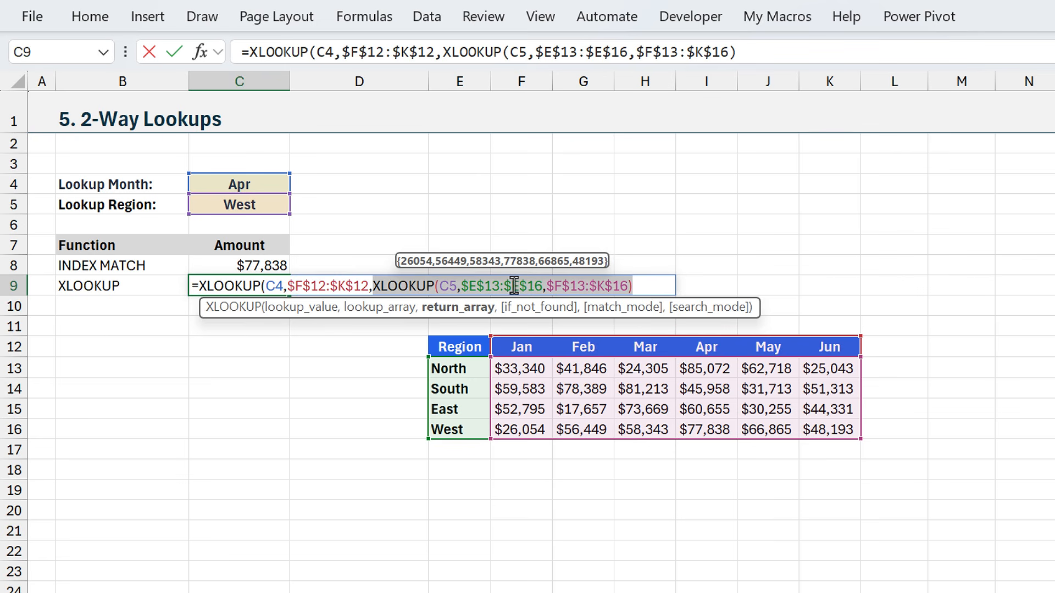
left_click(641, 287)
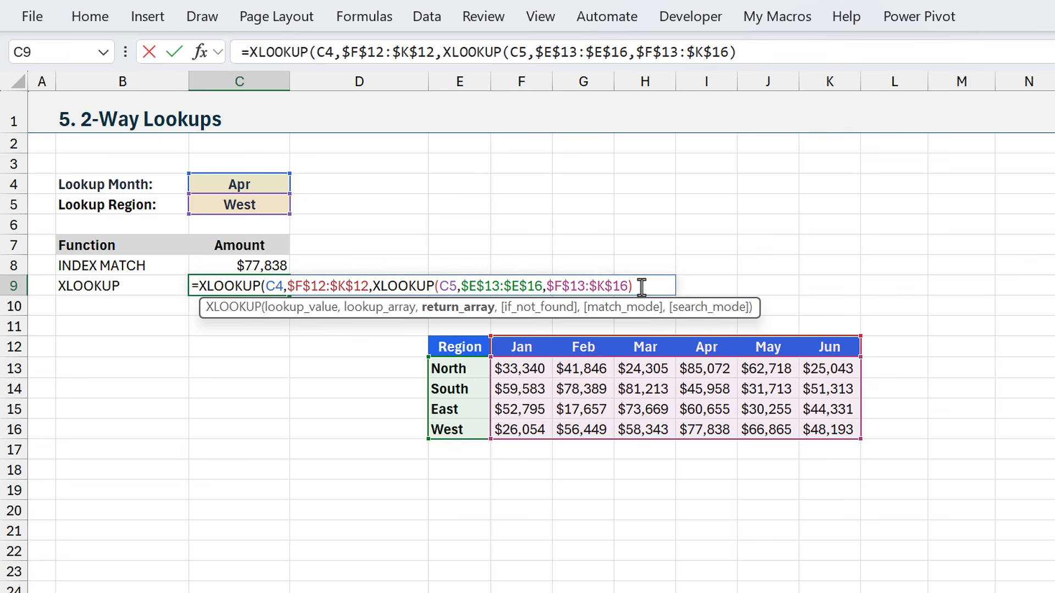
type(")")
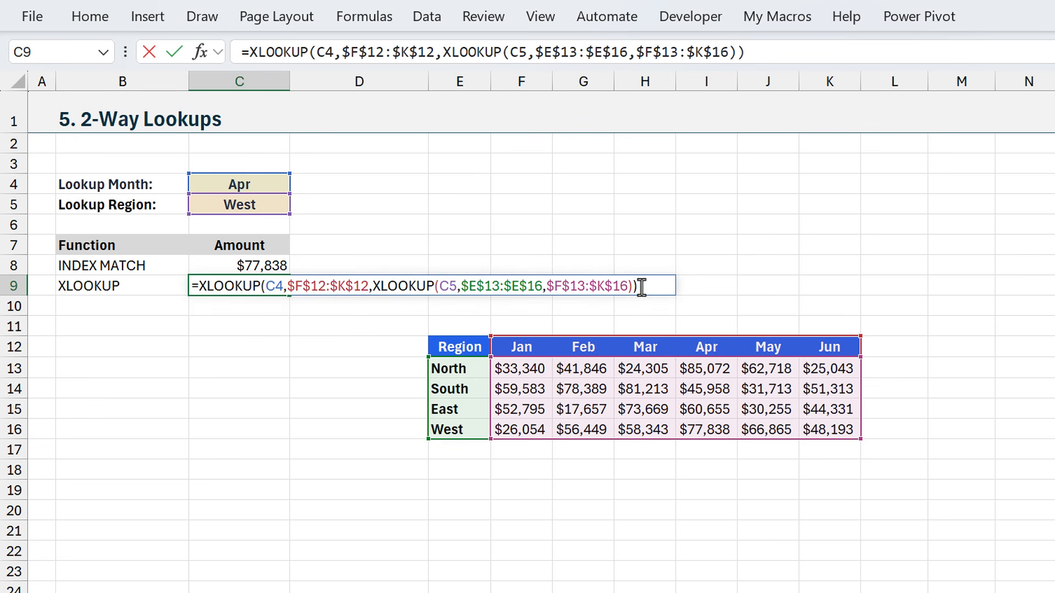
key("Return")
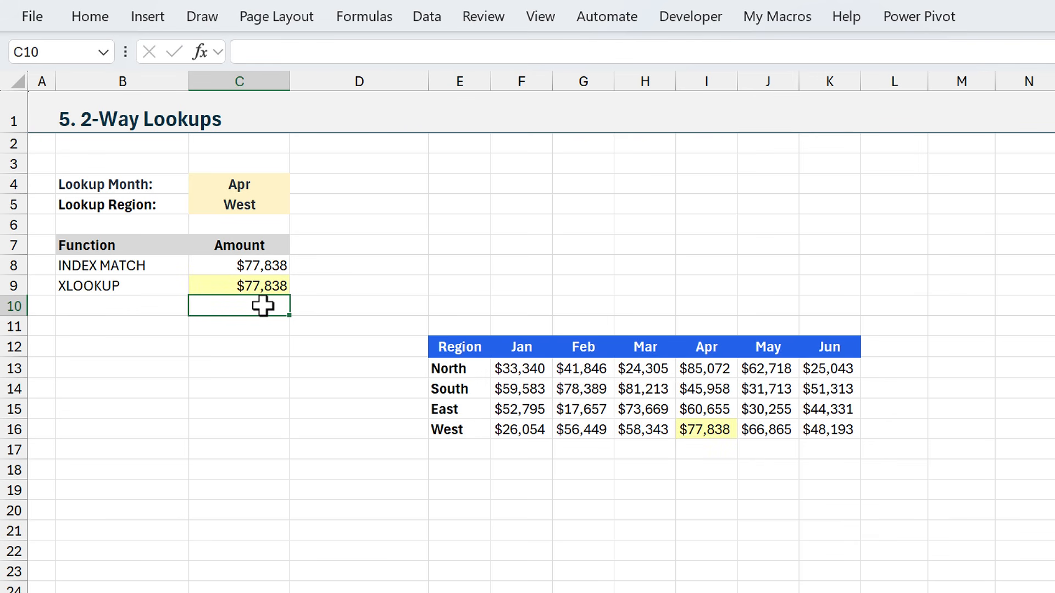
Compare the nested XLOOKUP formula in C9 with the INDEX MATCH formula in C8.
left_click(214, 287)
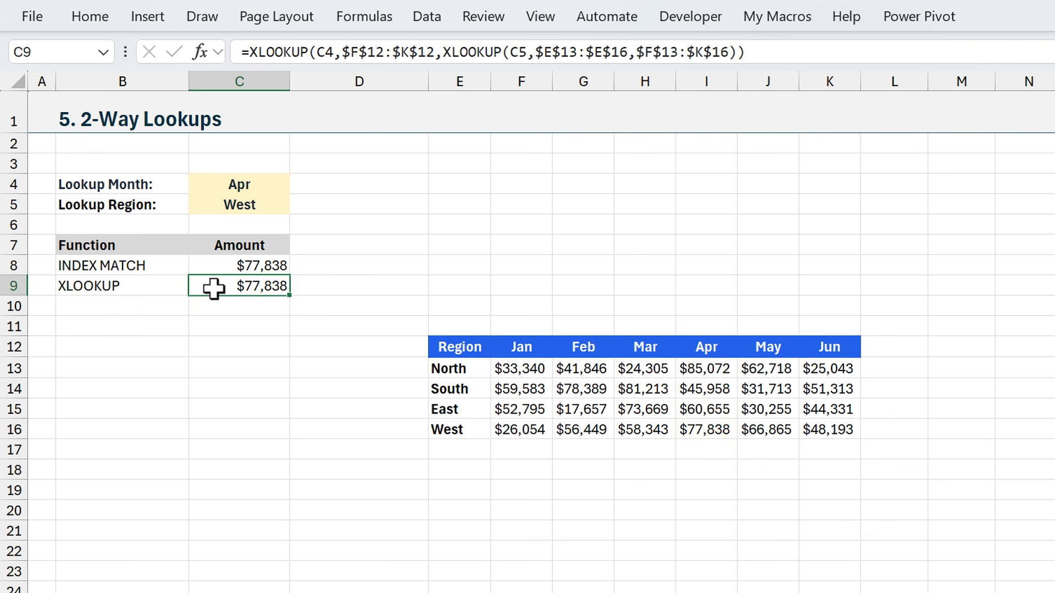
key("F2")
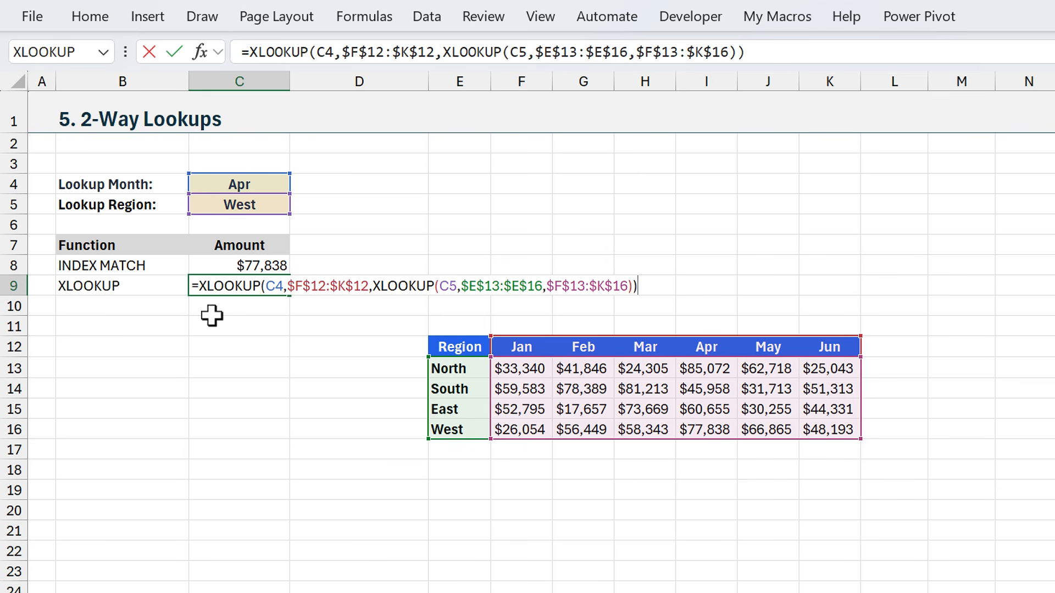
key("Escape")
left_click(219, 266)
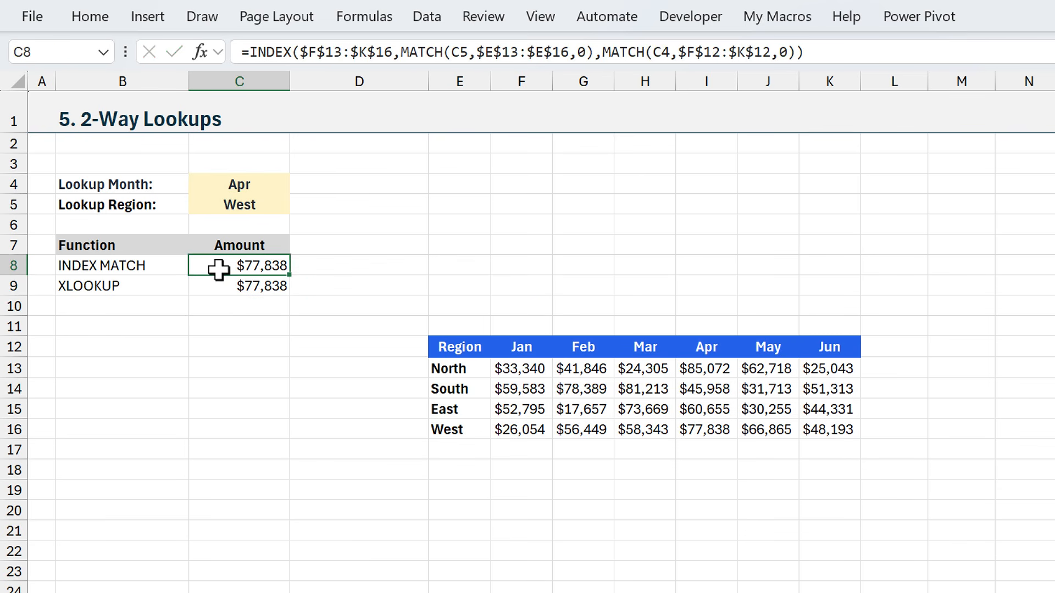
key("F2")
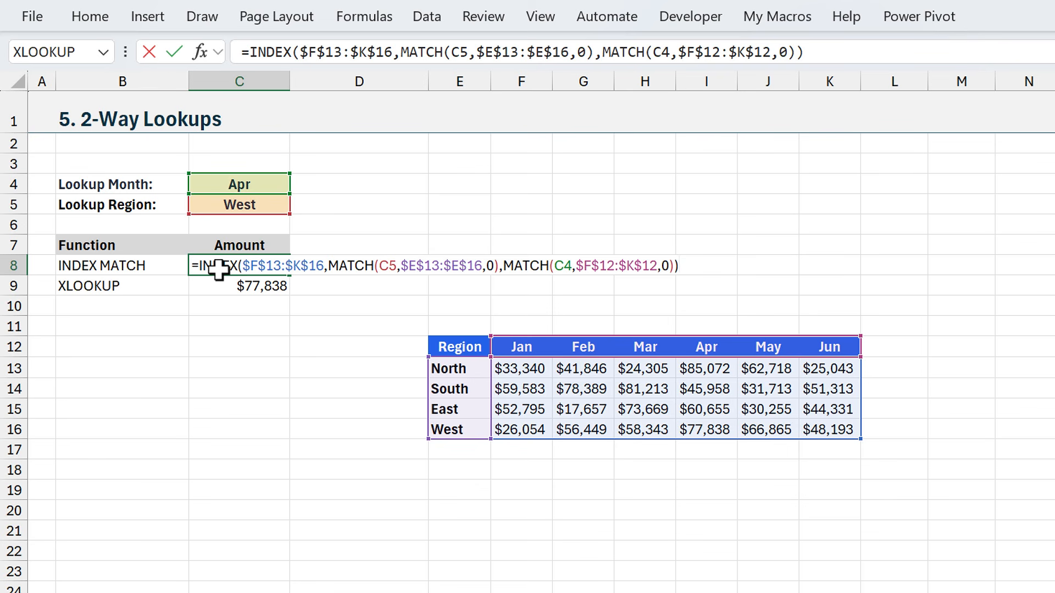
key("Escape")
left_click(216, 287)
key("F2")
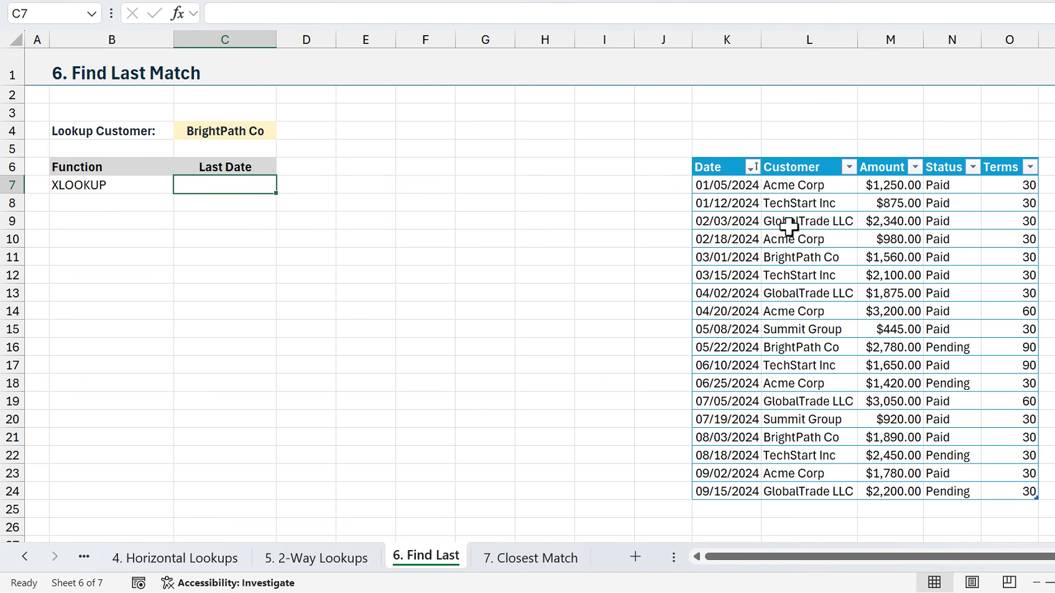
On the Find Last sheet, start an XLOOKUP in C7 with lookup value C4, lookup array Invoices[Customer] and return array Invoices[Date].
type("=x")
double_click(225, 213)
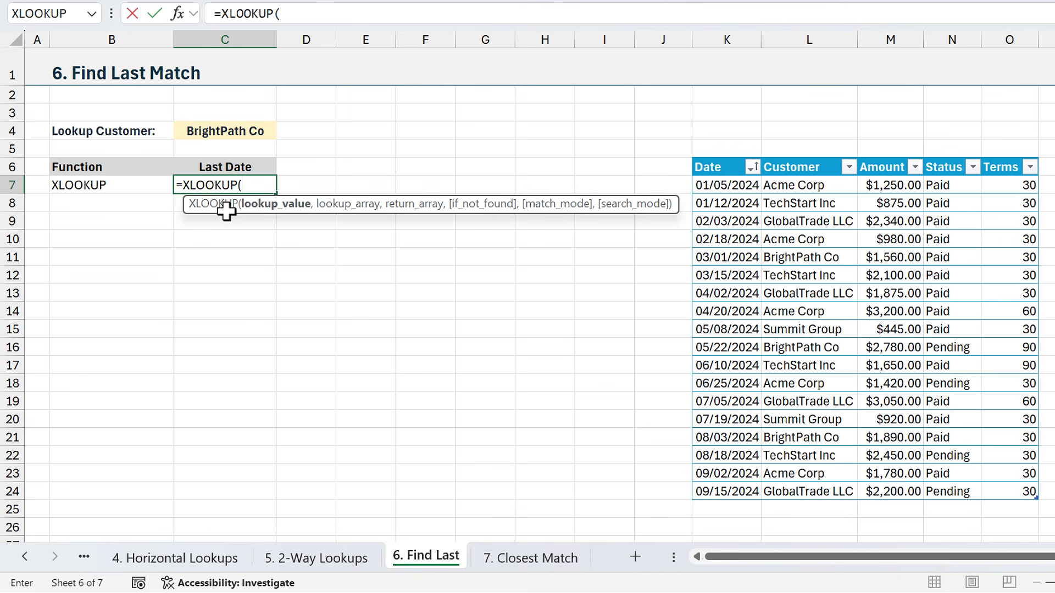
left_click(226, 130)
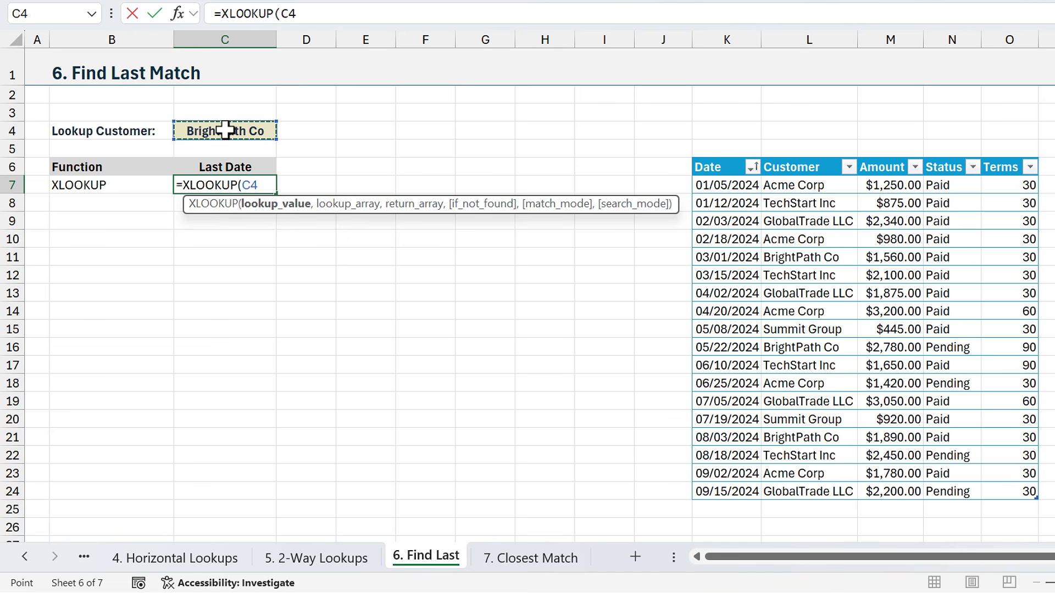
type(",")
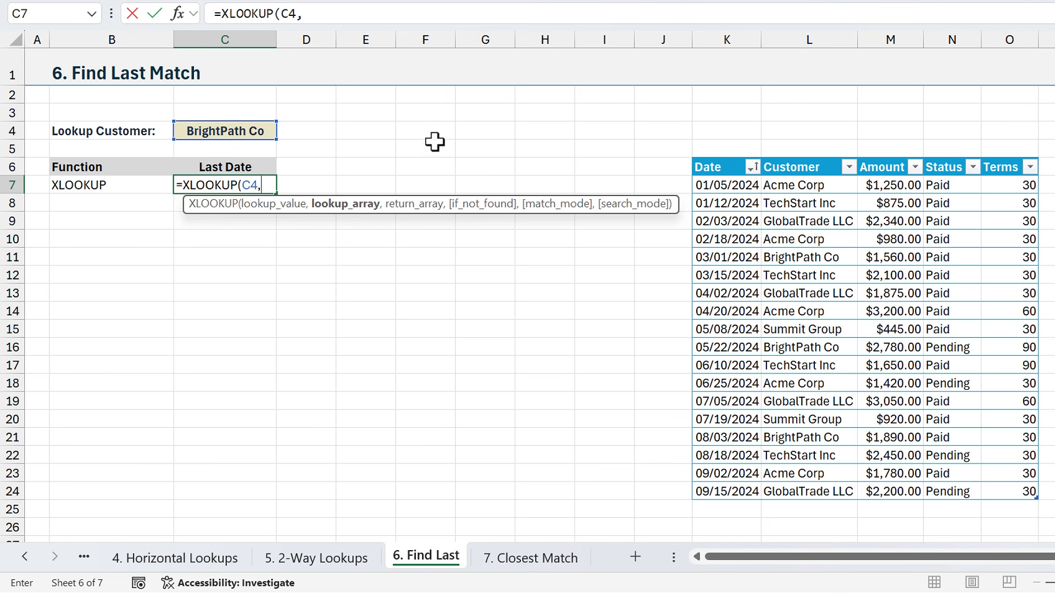
left_click(793, 155)
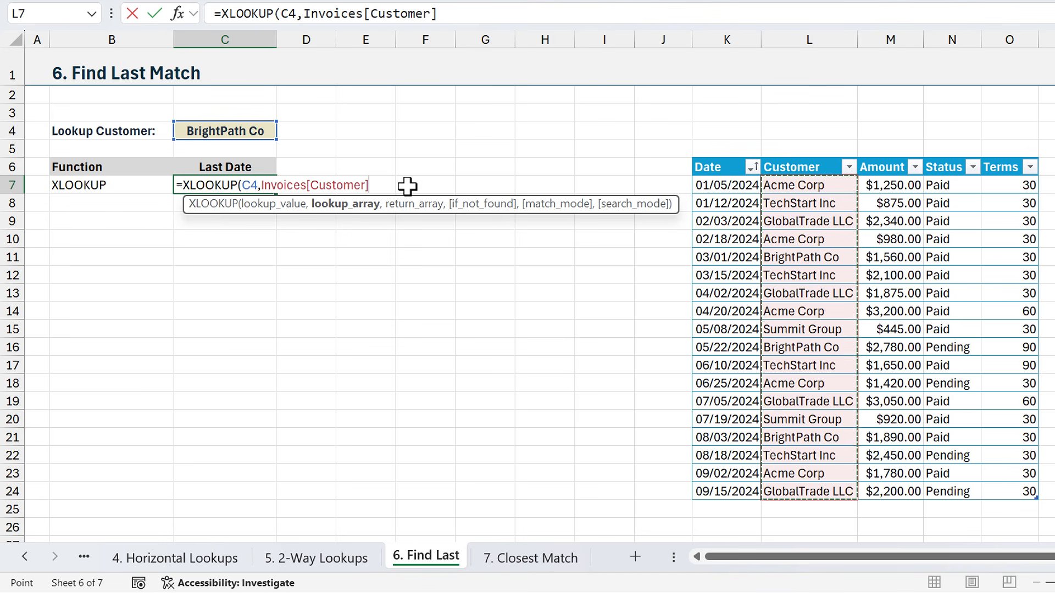
type(",")
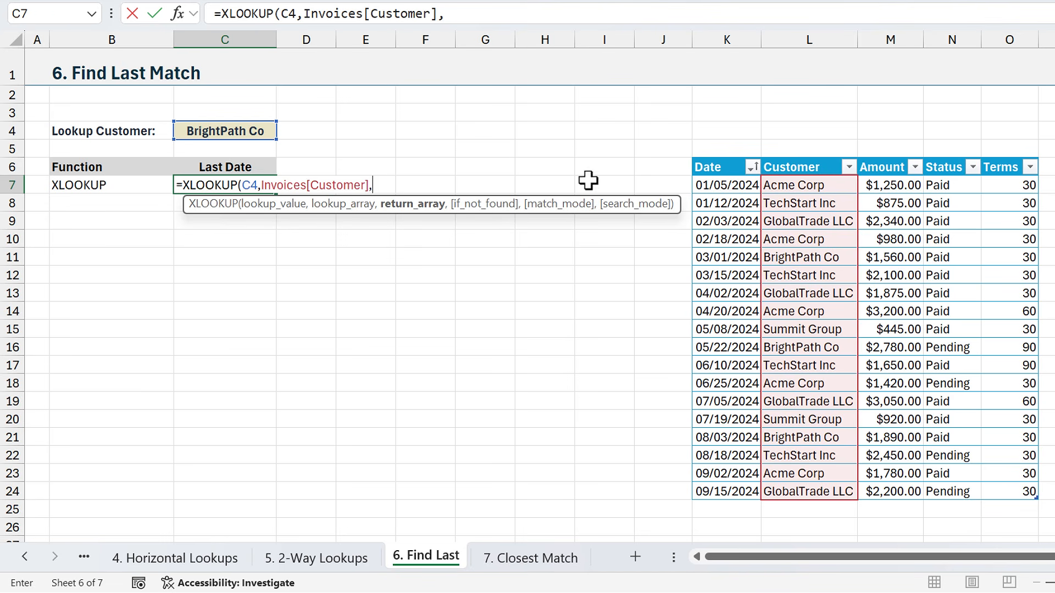
left_click(706, 156)
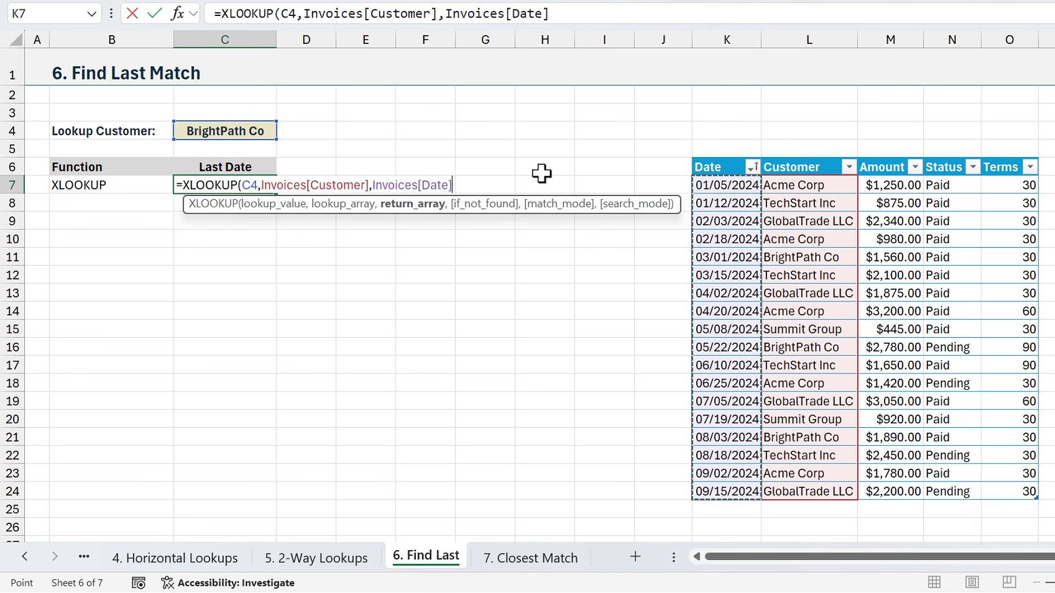
Skip the if_not_found and match_mode arguments, set search mode to -1 (Search last-to-first), and commit the C7 formula.
type(",,,")
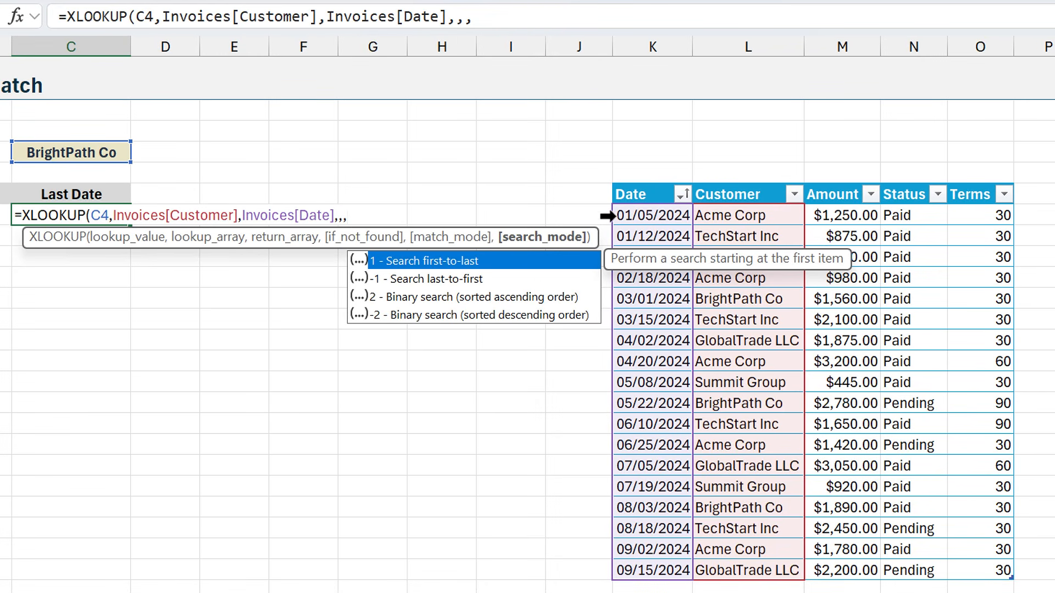
left_click(392, 282)
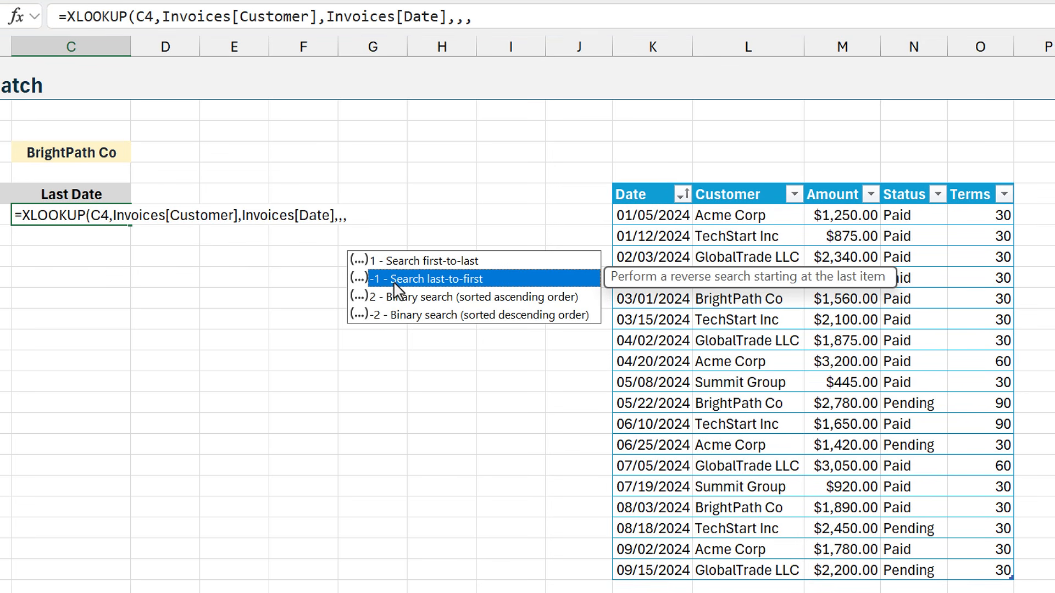
double_click(394, 282)
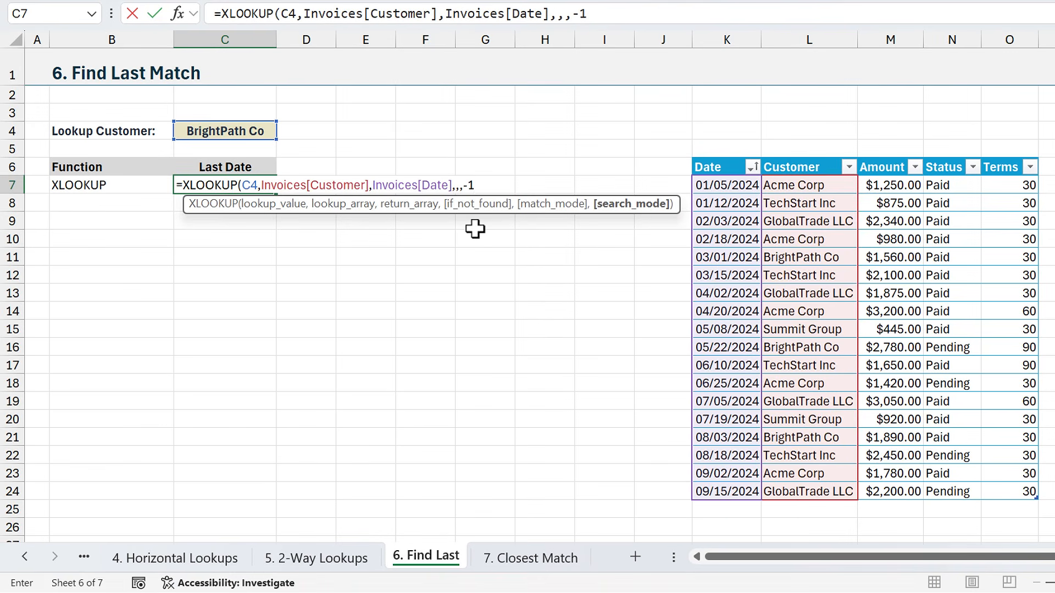
key("Return")
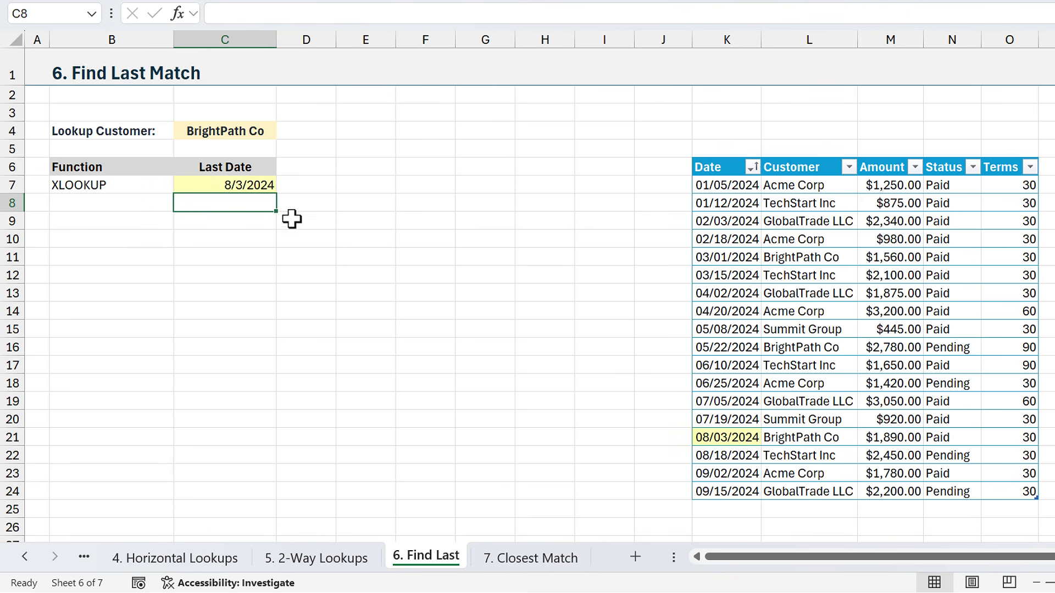
Expand the return array of the C7 XLOOKUP to the Date through Status columns, Invoices[[Date]:[Status]].
left_click(221, 188)
key("F2")
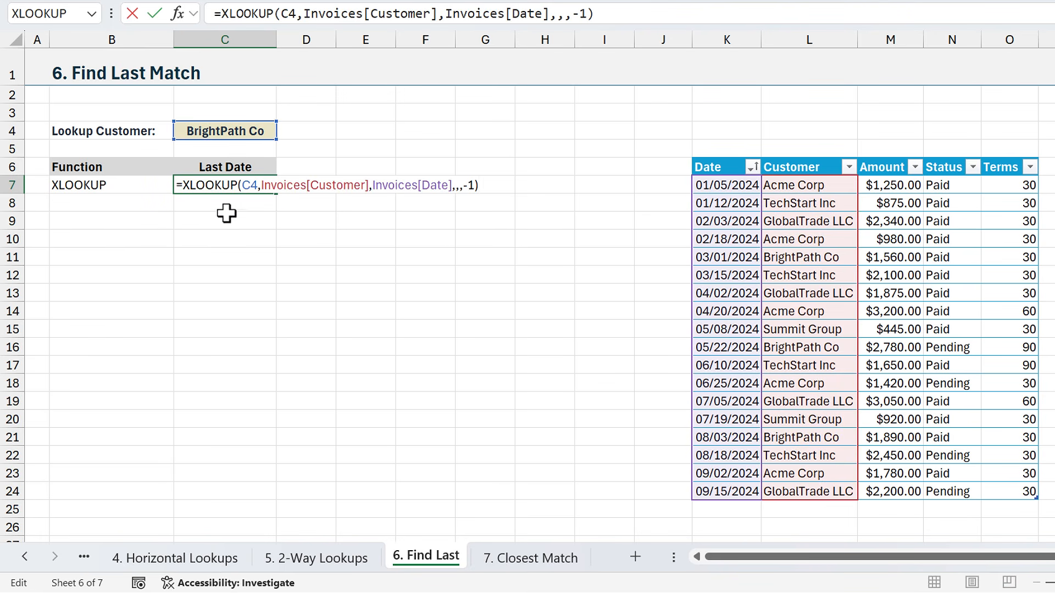
left_click_drag(378, 185, 446, 186)
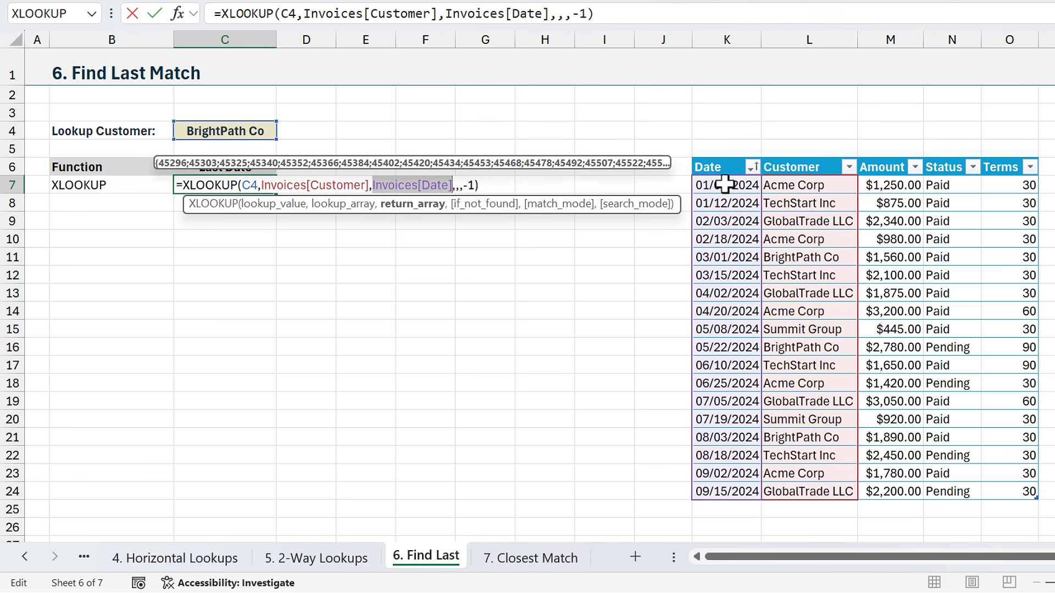
left_click_drag(724, 185, 941, 491)
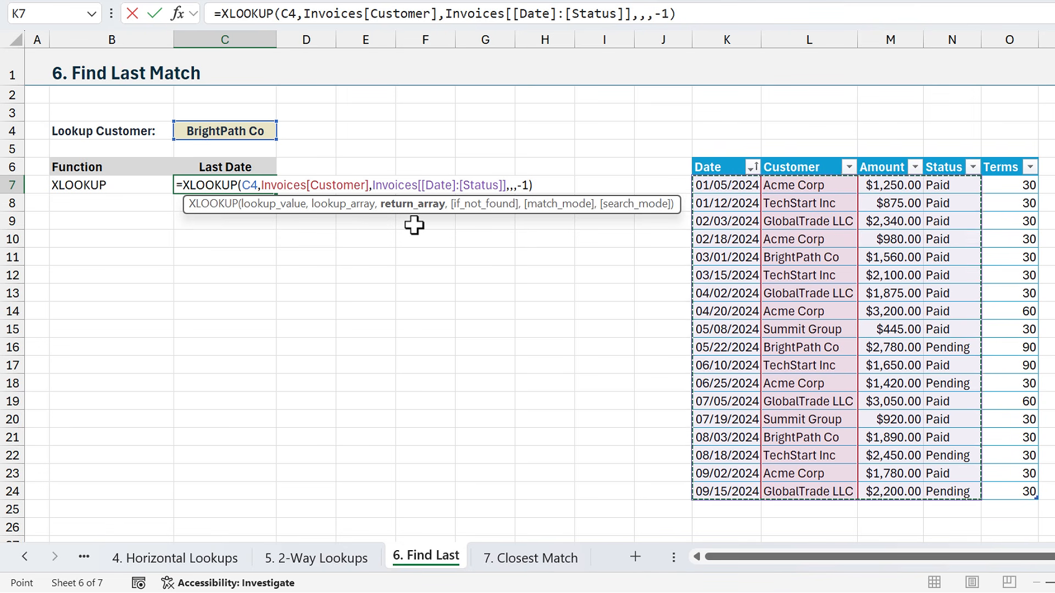
key("Return")
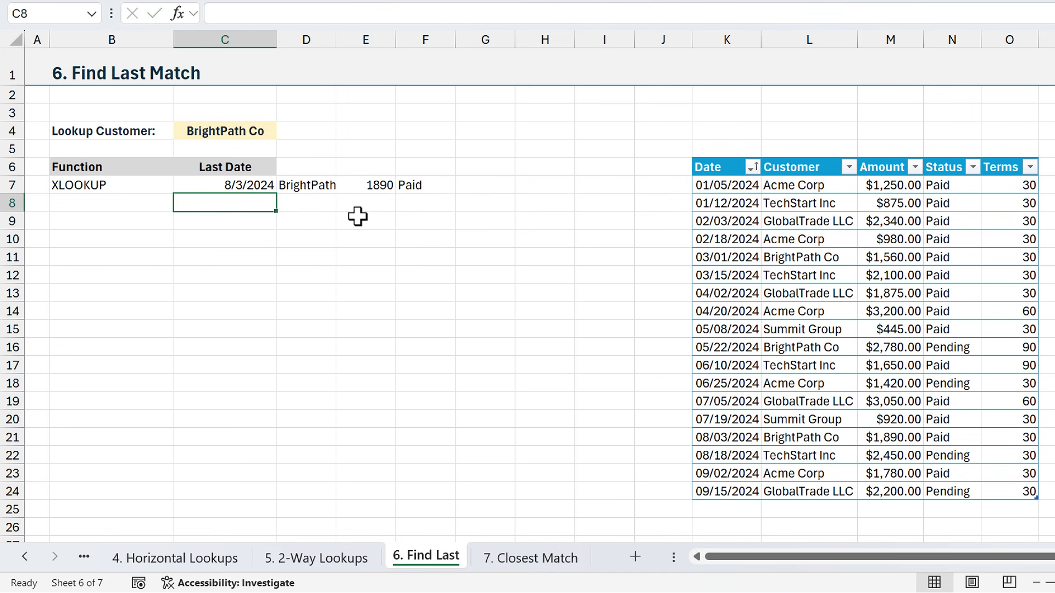
left_click(204, 181)
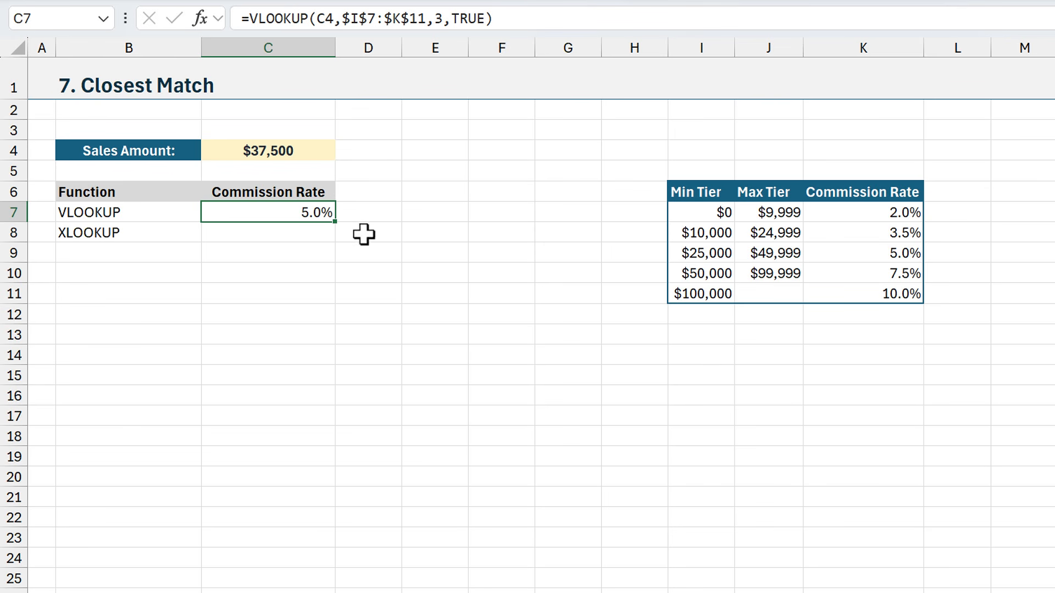
Examine the range_lookup argument of the VLOOKUP formula in C7 on the Closest Match sheet, and select the XLOOKUP result cell C8.
key("F2")
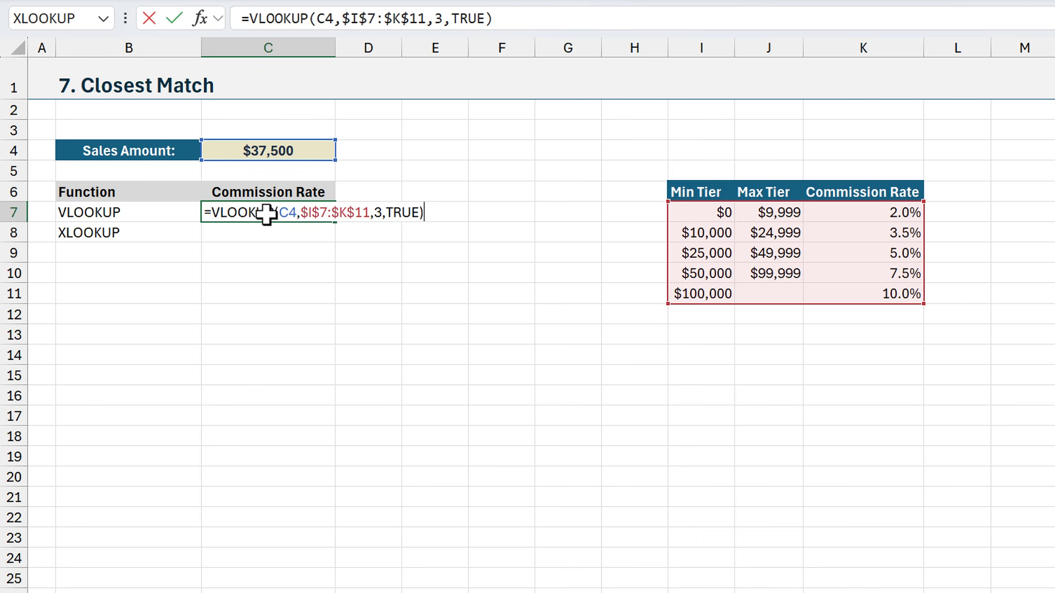
left_click(387, 214)
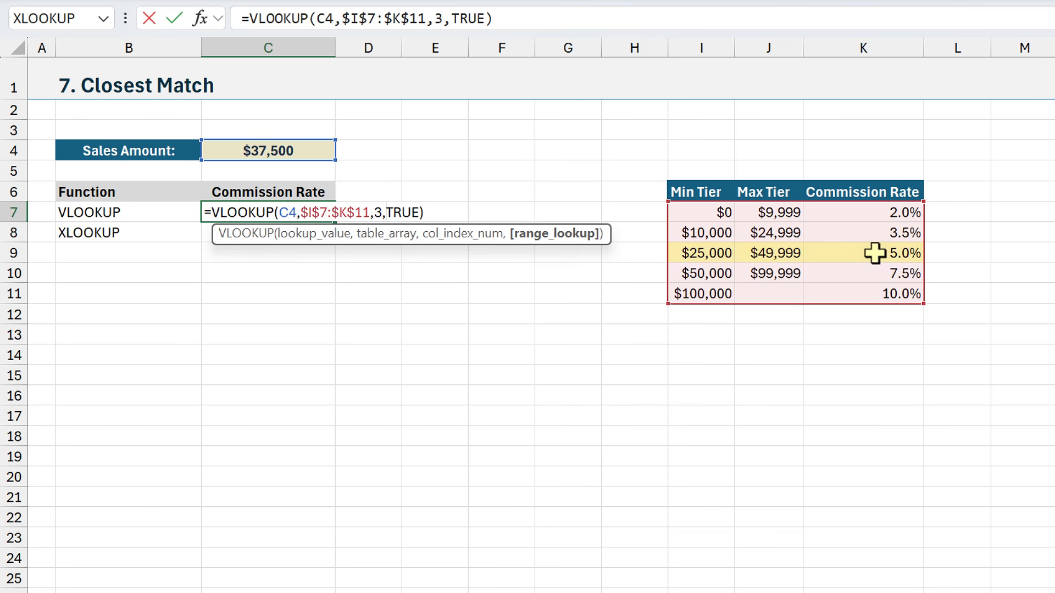
key("ctrl+Return")
left_click(276, 232)
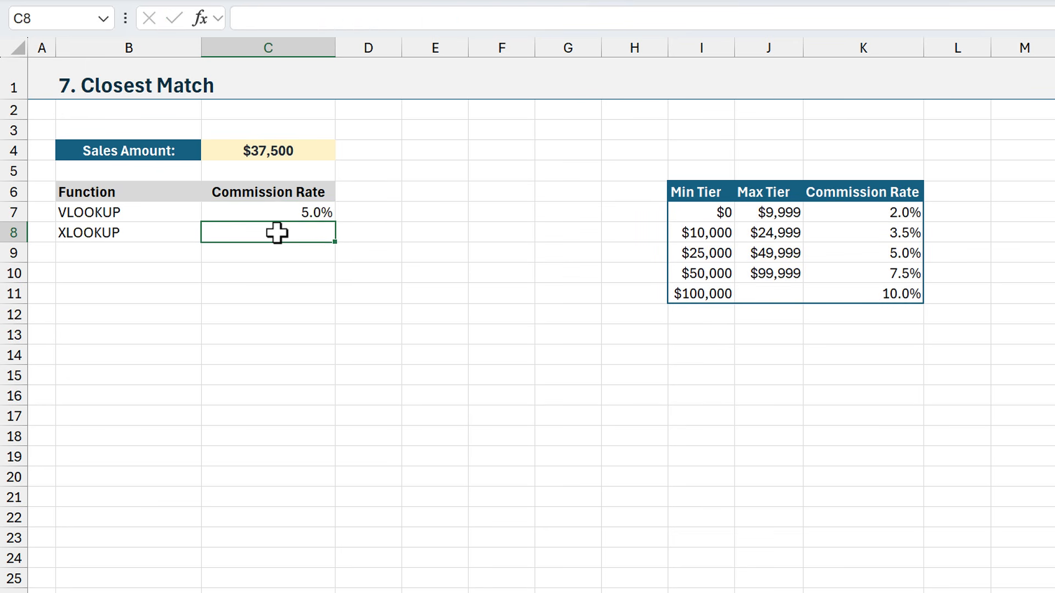
Start an XLOOKUP in C8 with lookup value C4, absolute lookup array $I$7:$I$11 and absolute return array $K$7:$K$11.
type("=xl")
key("Tab")
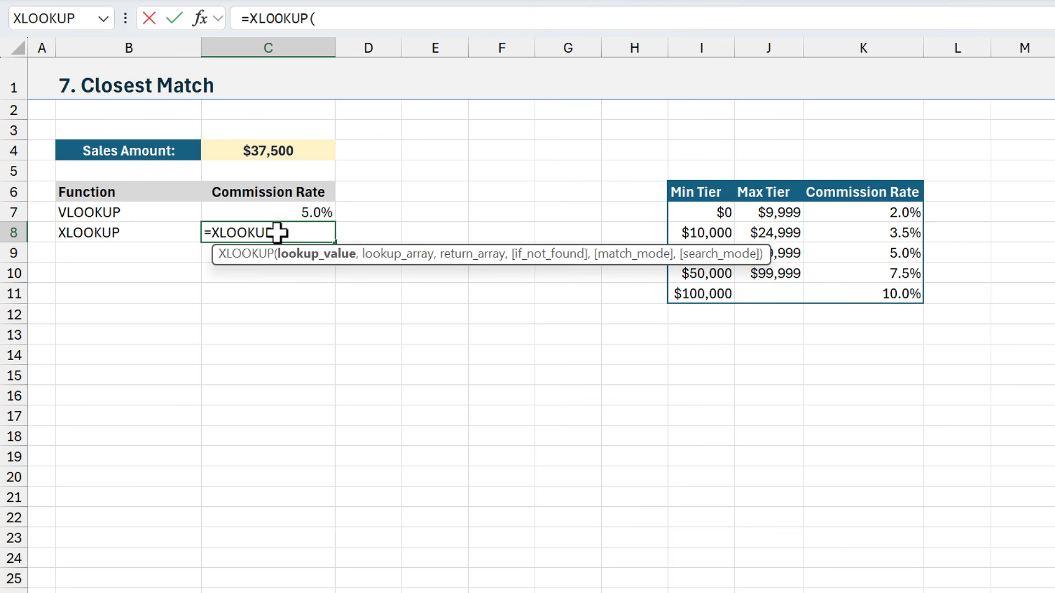
left_click(305, 150)
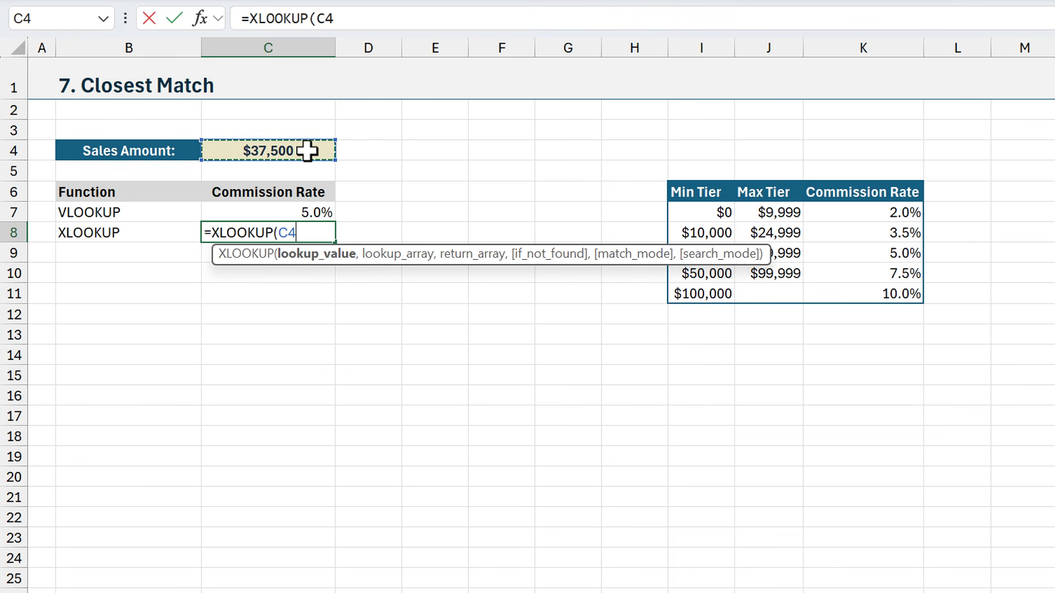
type(",")
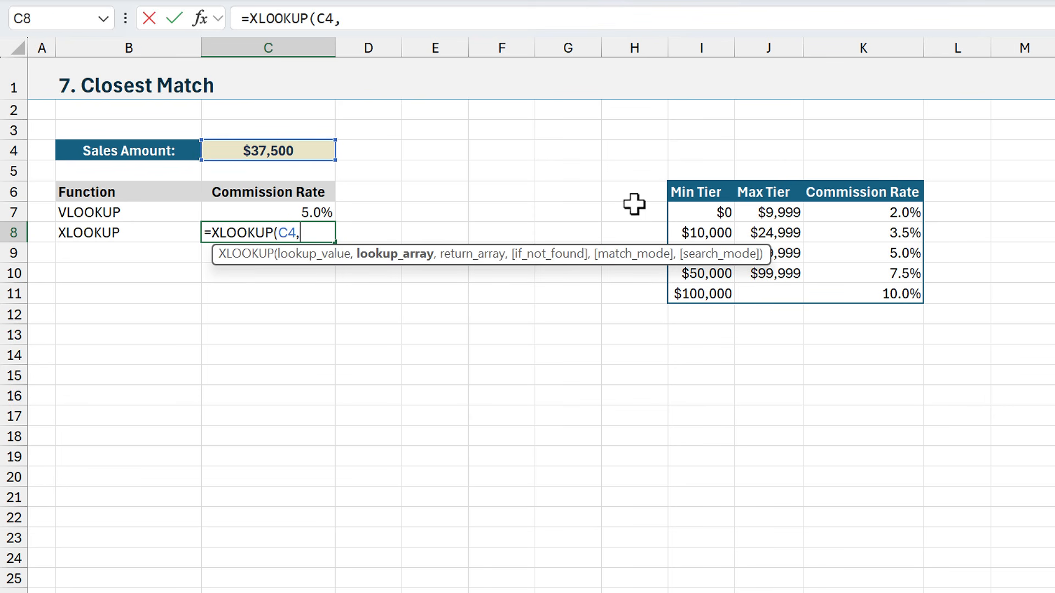
left_click_drag(696, 212, 701, 294)
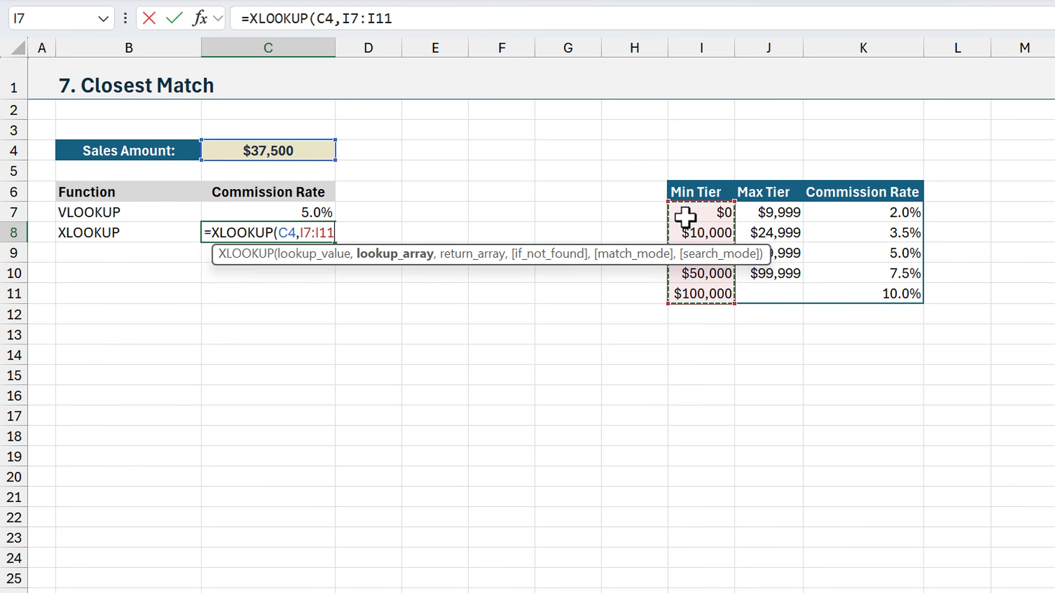
key("F4")
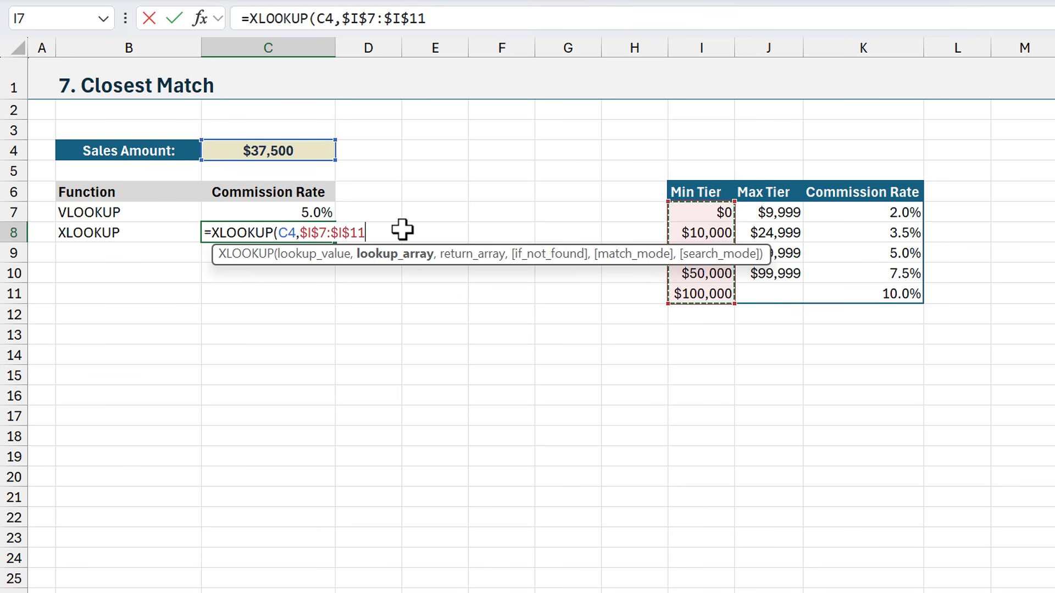
type(",")
left_click_drag(839, 212, 824, 291)
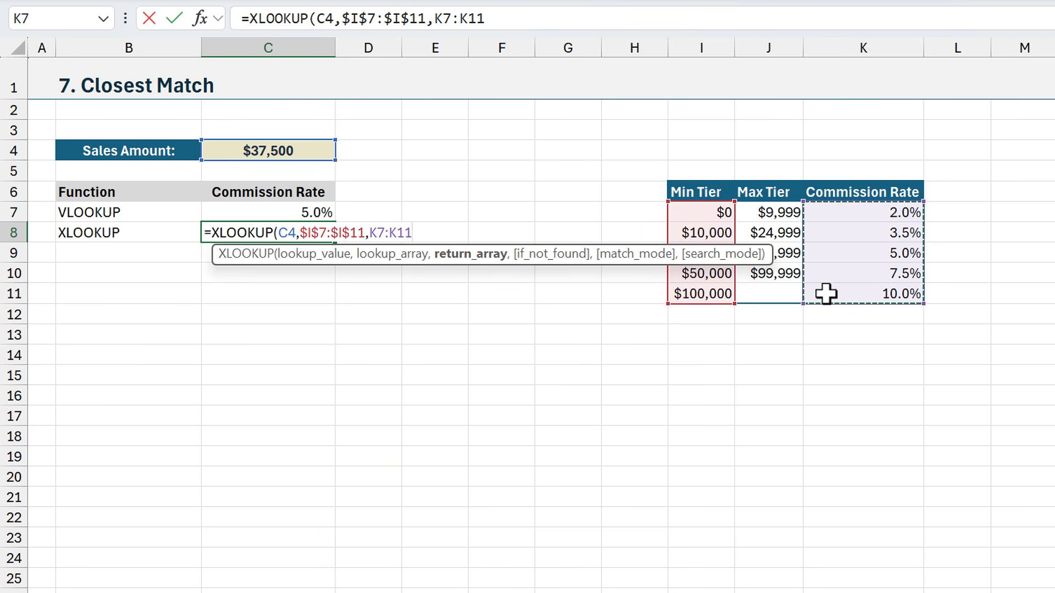
key("F4")
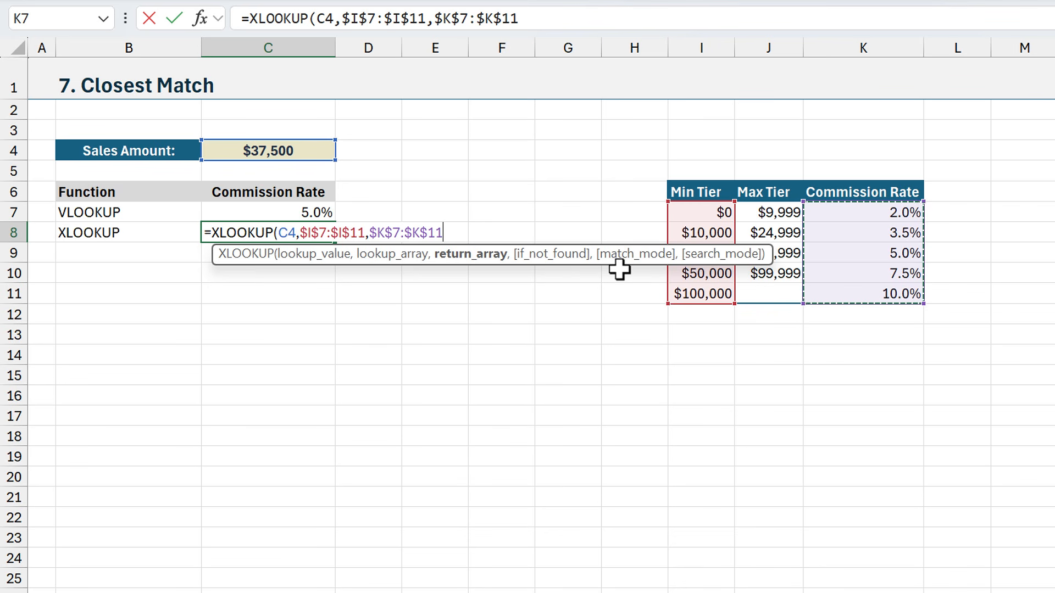
Skip the if_not_found argument, set match mode to -1 (Exact match or next smaller item), and commit the C8 formula.
type(",,")
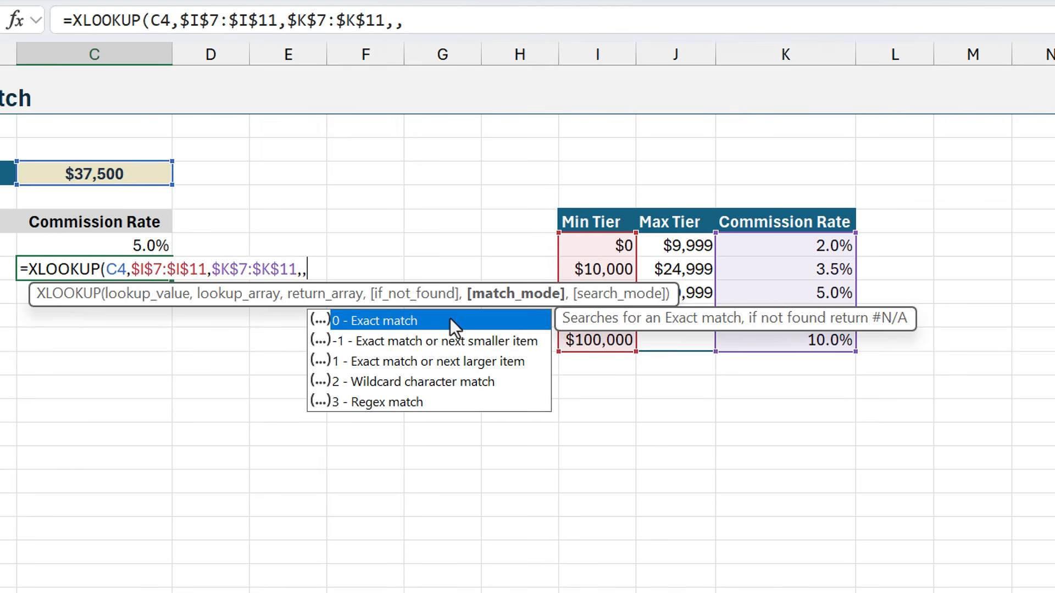
left_click(416, 348)
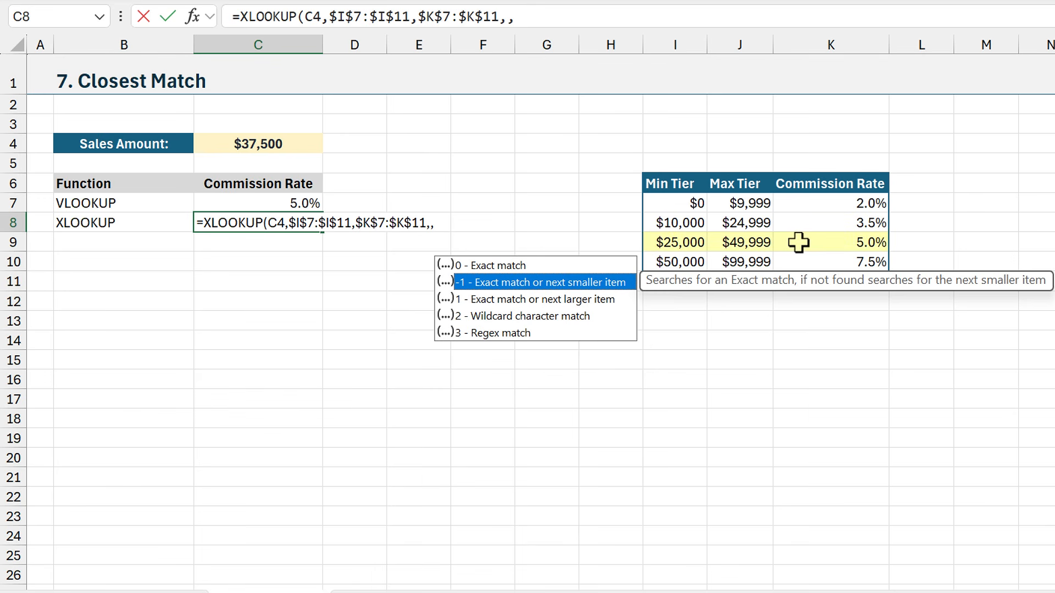
double_click(497, 286)
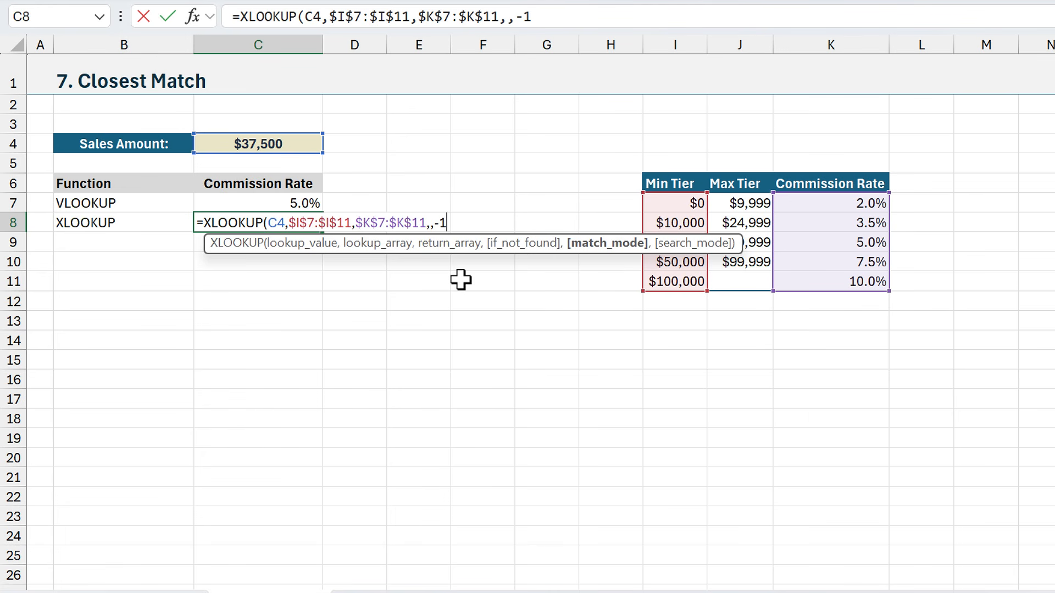
key("Return")
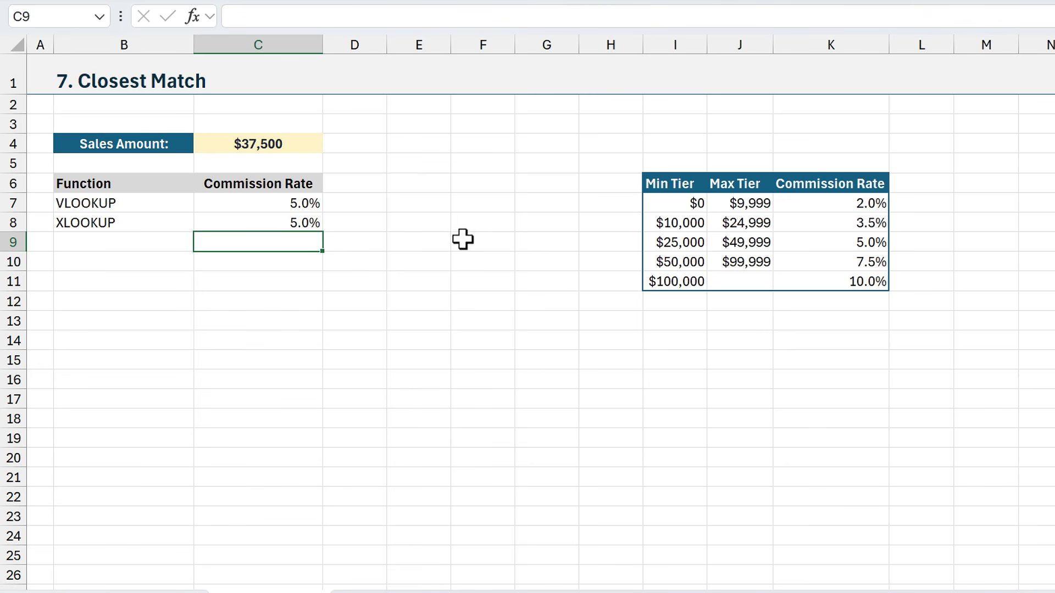
Move the $50,000 tier row above the $25,000 row in the commission table, and open the VLOOKUP formula in C7.
left_click_drag(648, 262, 808, 231)
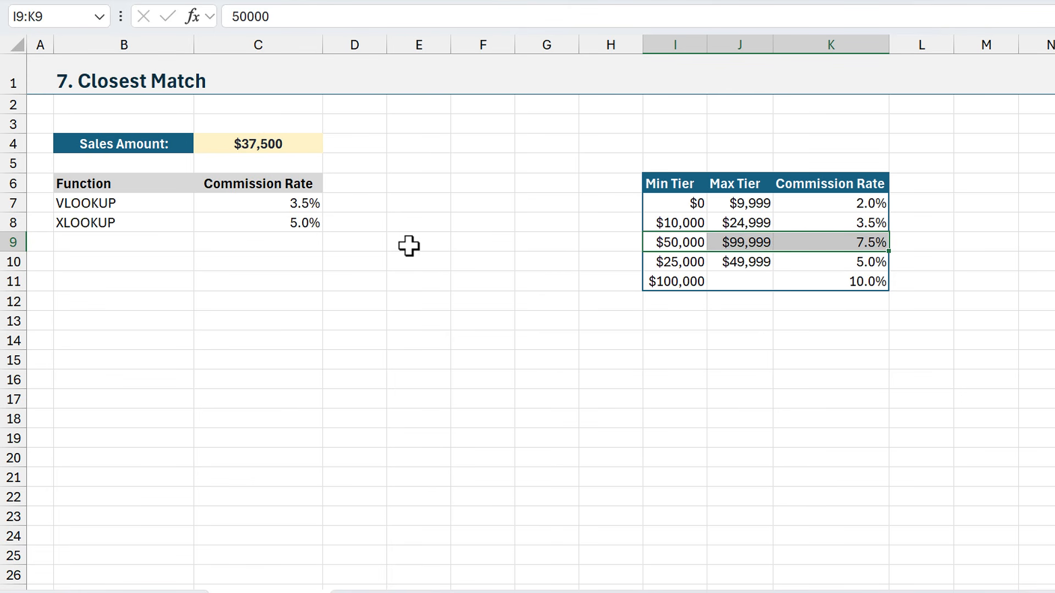
double_click(277, 204)
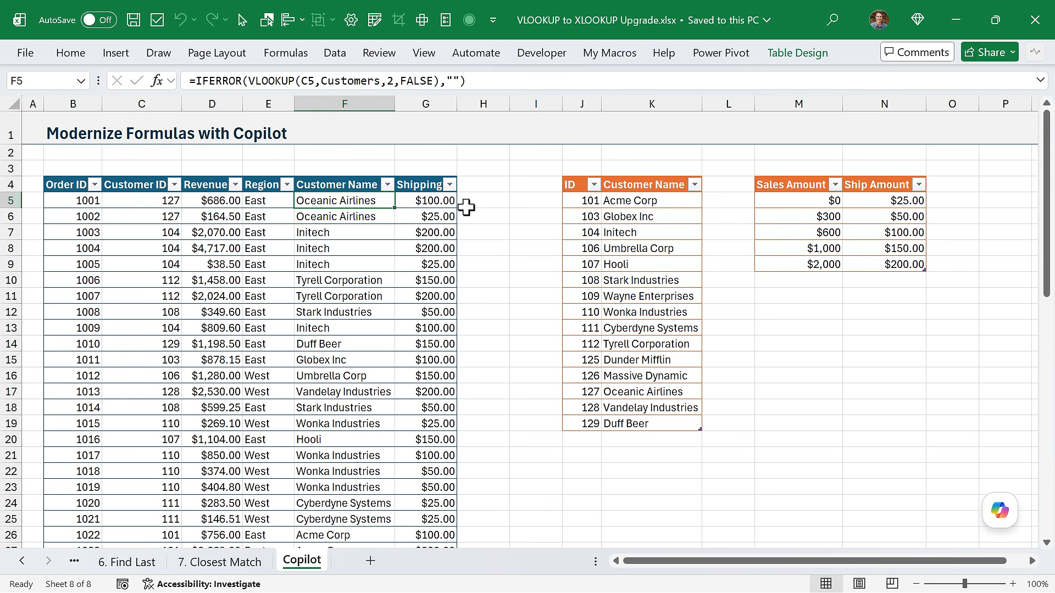
On the Copilot sheet, examine the IFERROR(VLOOKUP) formulas in the first row of the Customer Name and Shipping columns.
double_click(356, 204)
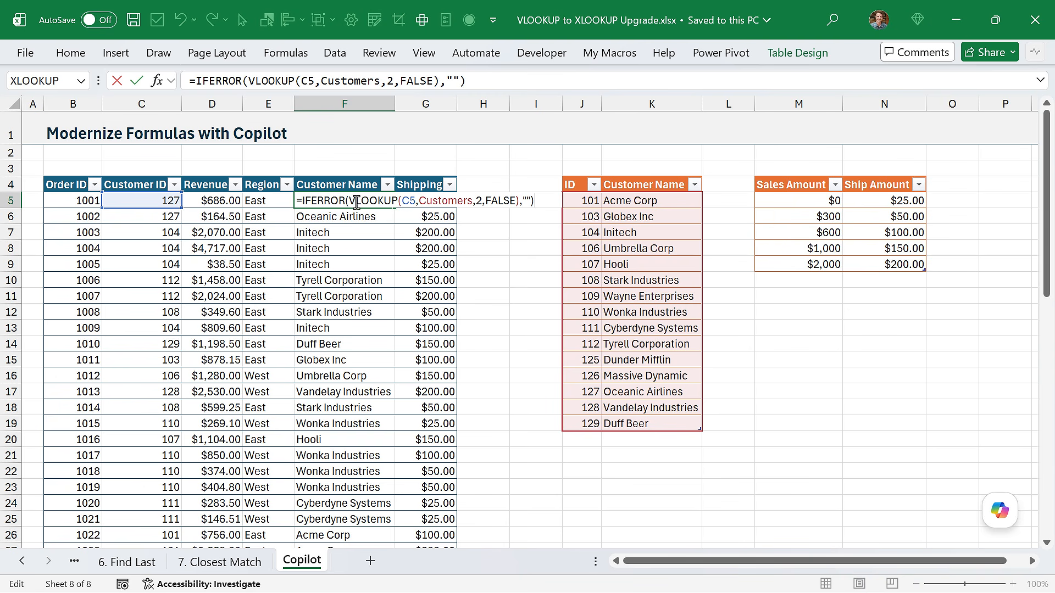
key("Escape")
left_click(415, 202)
double_click(415, 201)
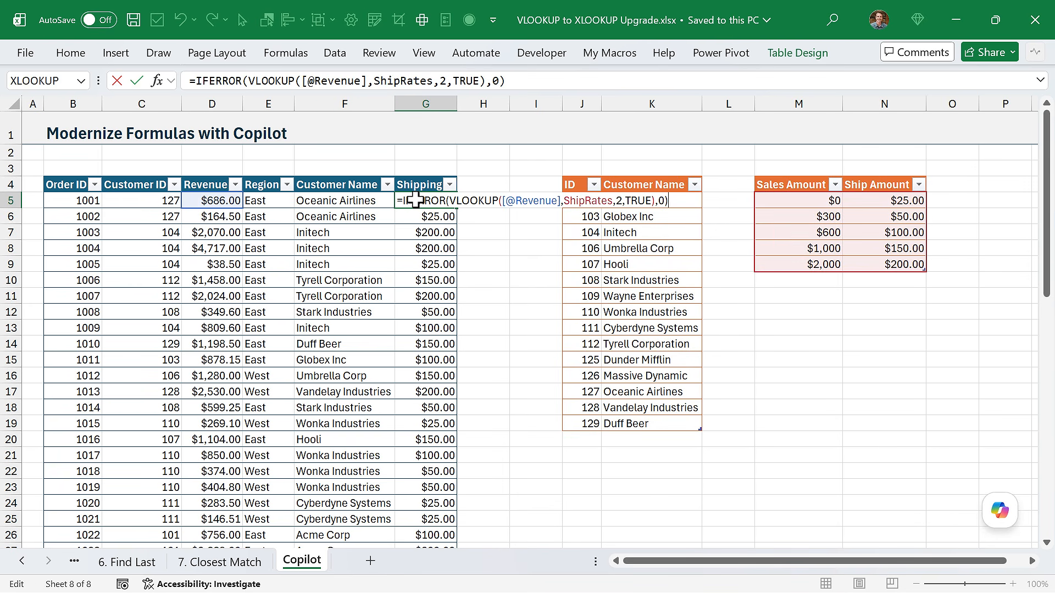
key("Escape")
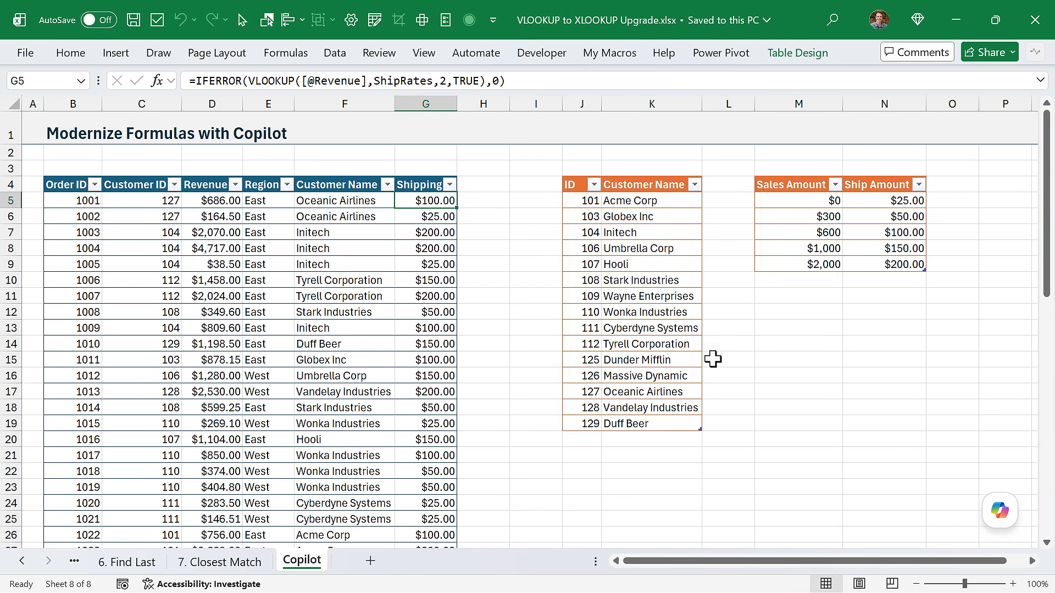
Ask Copilot to change this sheet's VLOOKUP formulas to XLOOKUP, using the if not found argument within XLOOKUP instead of IFERROR(VLOOKUP).
left_click(997, 511)
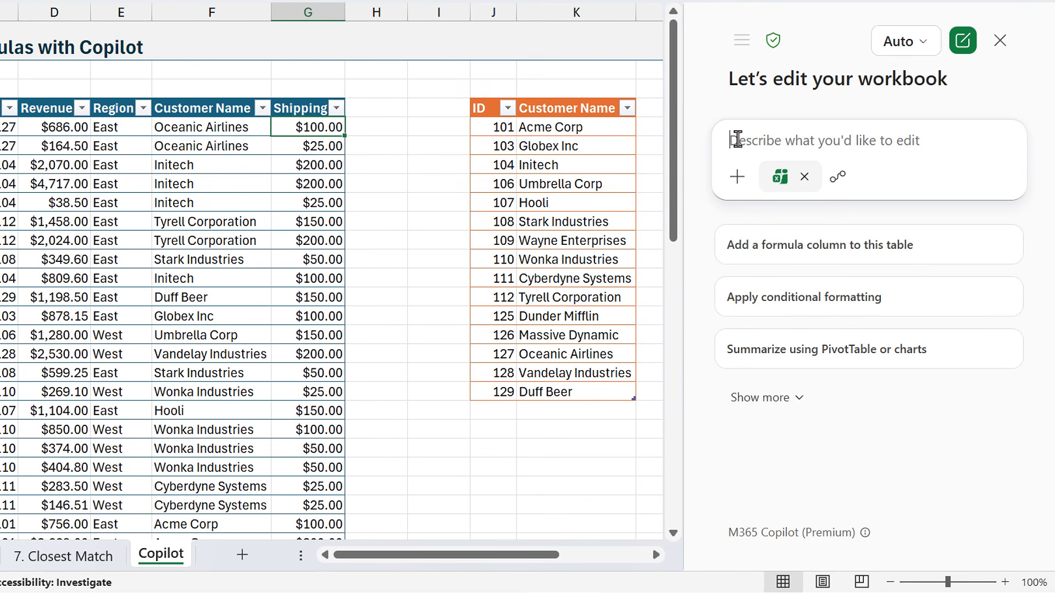
type("Please change the formulas on this sheet that use VLOOKUP to use XLOOKUP instead. Use the if not found argument within XLOOKUP instead of IFERROR(VLOOKUP).")
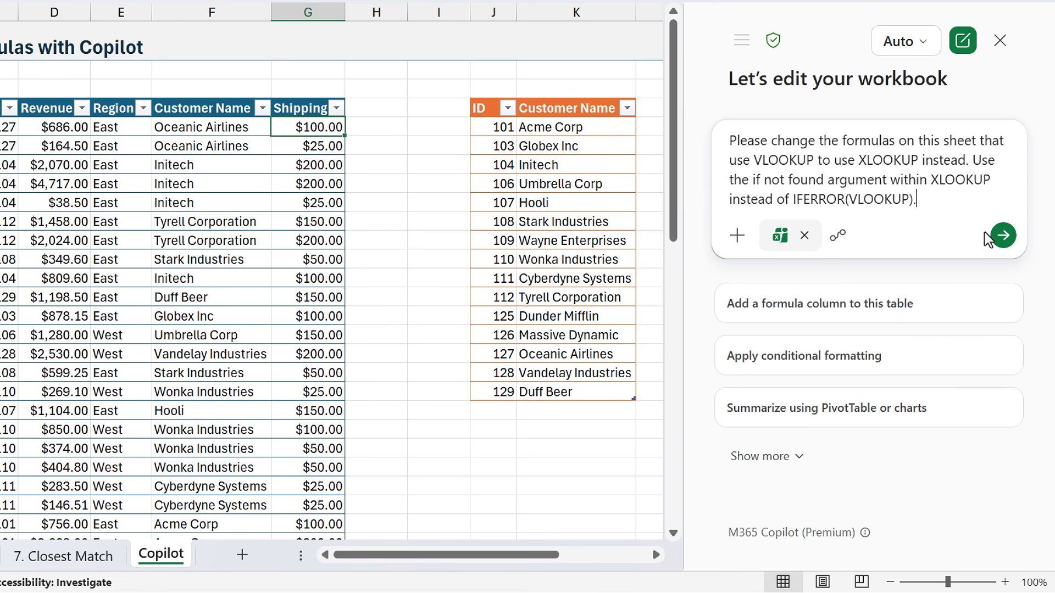
left_click(1003, 235)
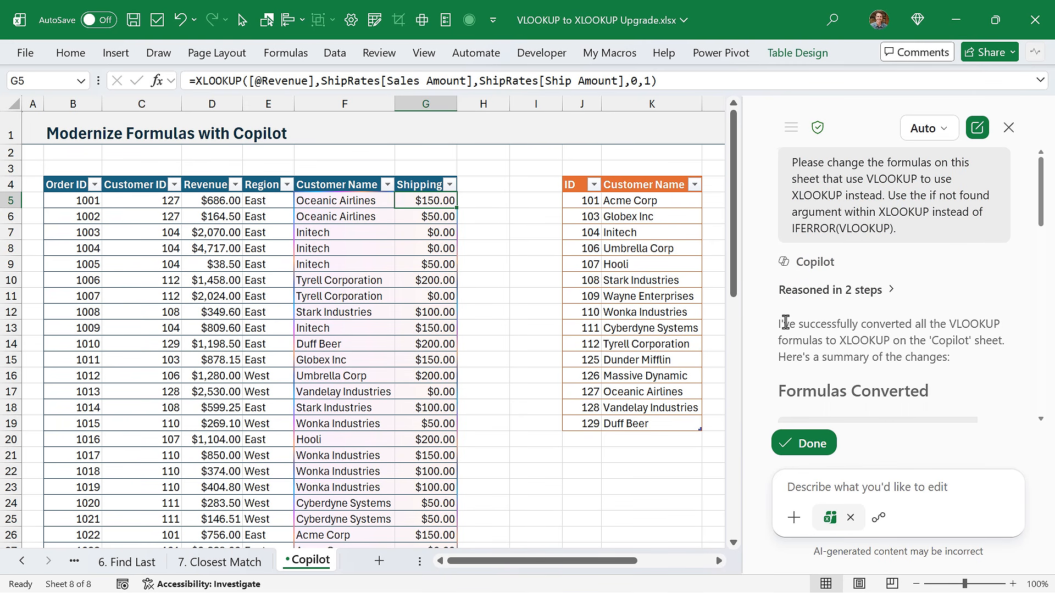
Review Copilot's summary of converted formulas and the new XLOOKUP formula in F5, and accept the changes.
scroll(786, 323, "down", 3)
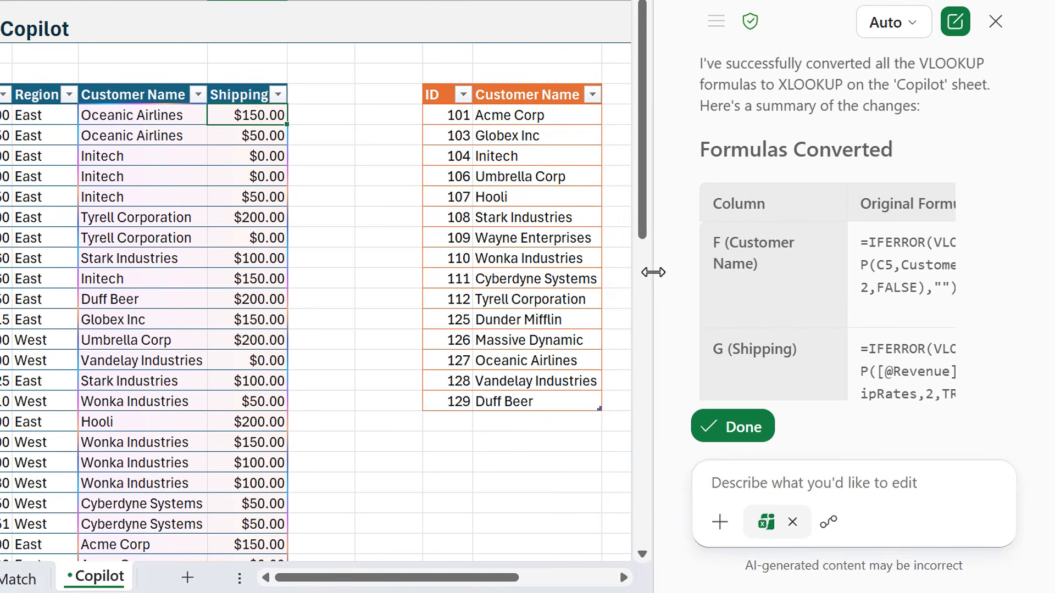
left_click_drag(653, 272, 367, 272)
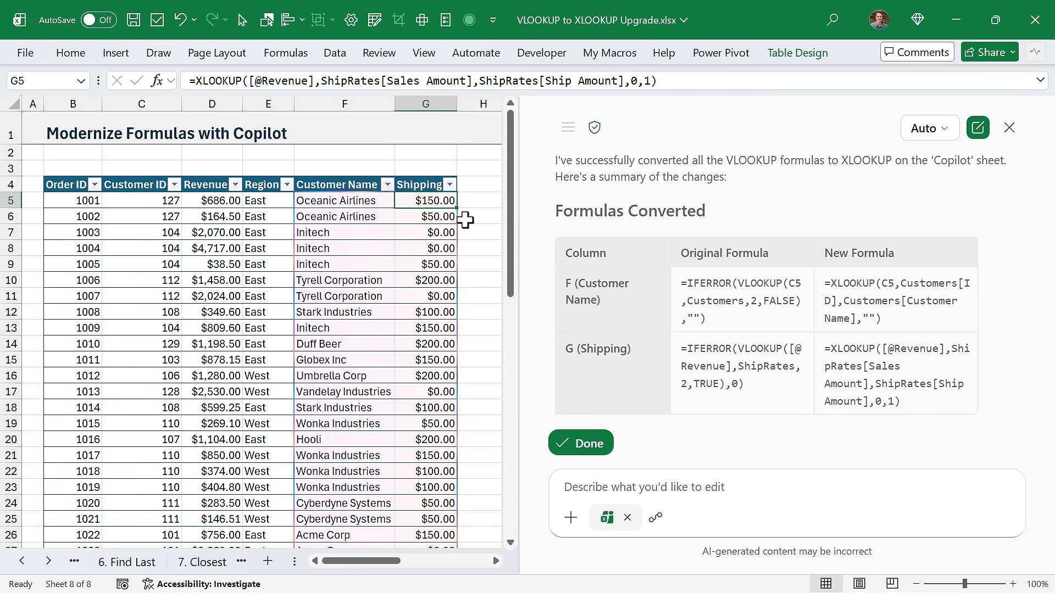
left_click(373, 203)
double_click(374, 204)
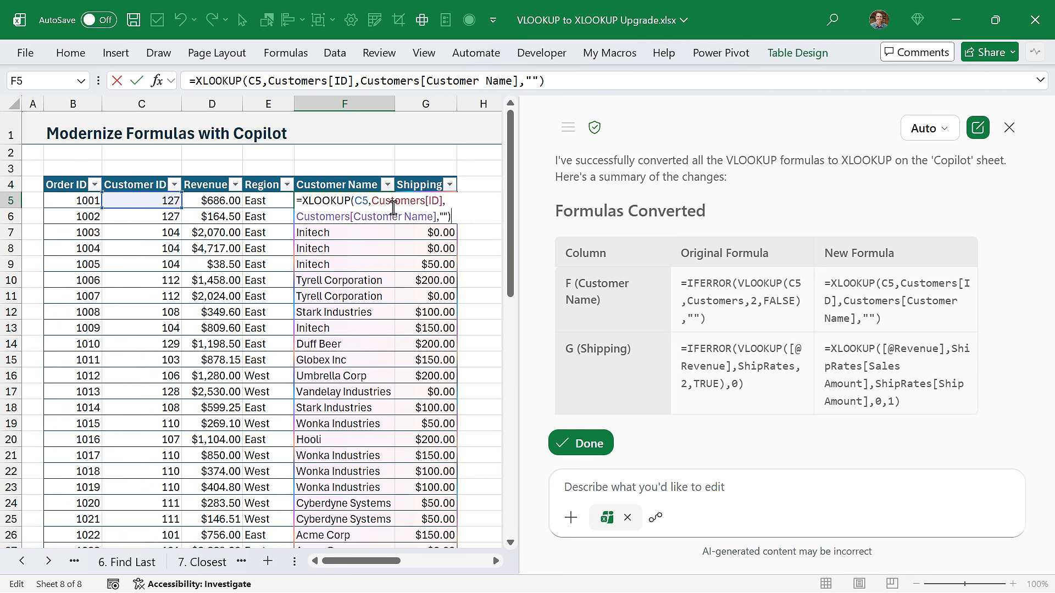
key("Escape")
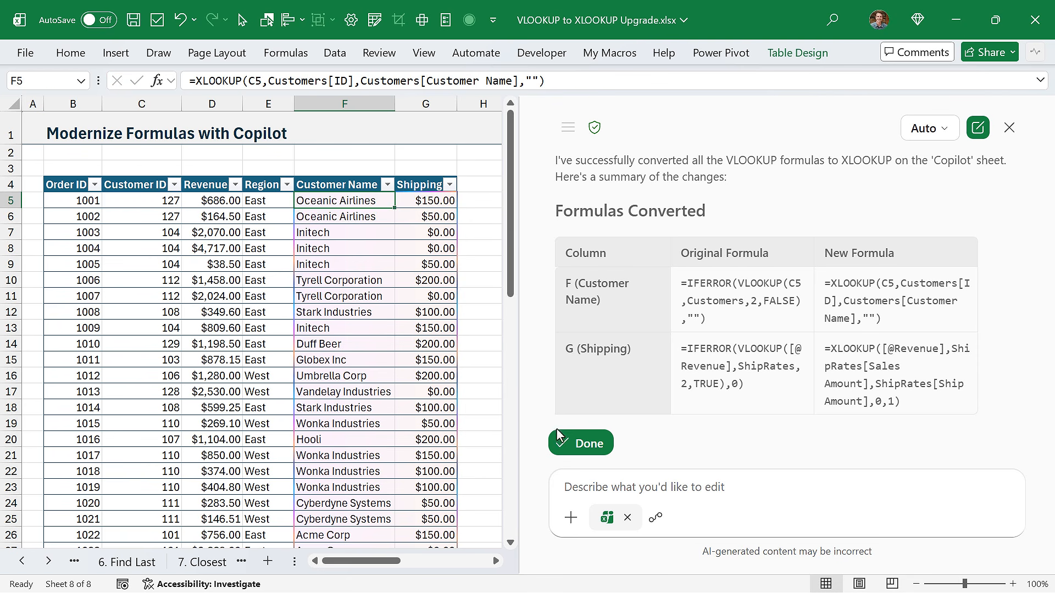
left_click(564, 446)
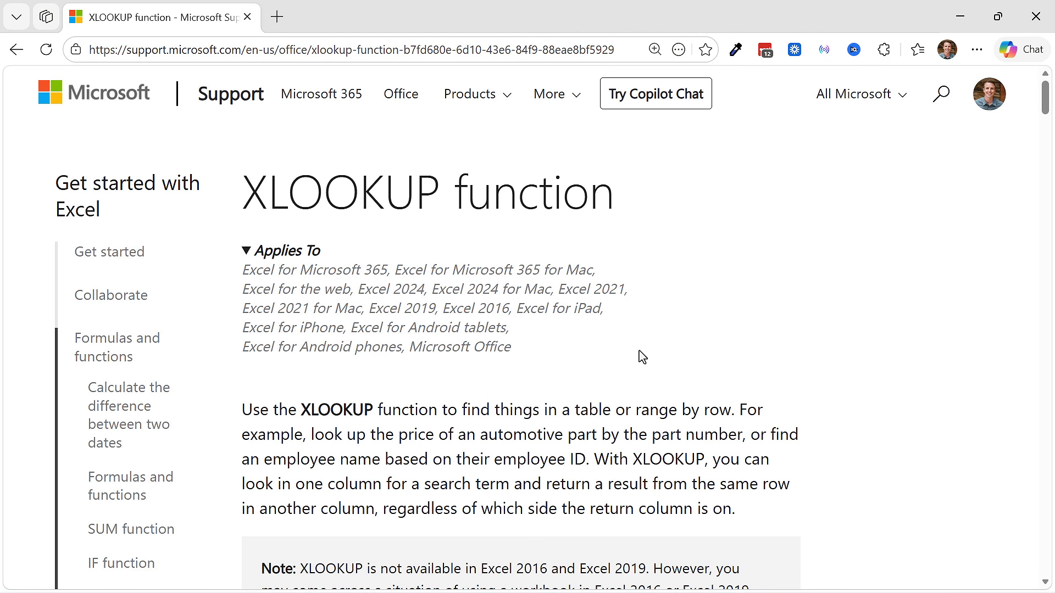
On the Microsoft Support XLOOKUP function page in the browser, highlight "Excel 2016 and Excel 2019" in the availability note.
scroll(642, 356, "down", 3)
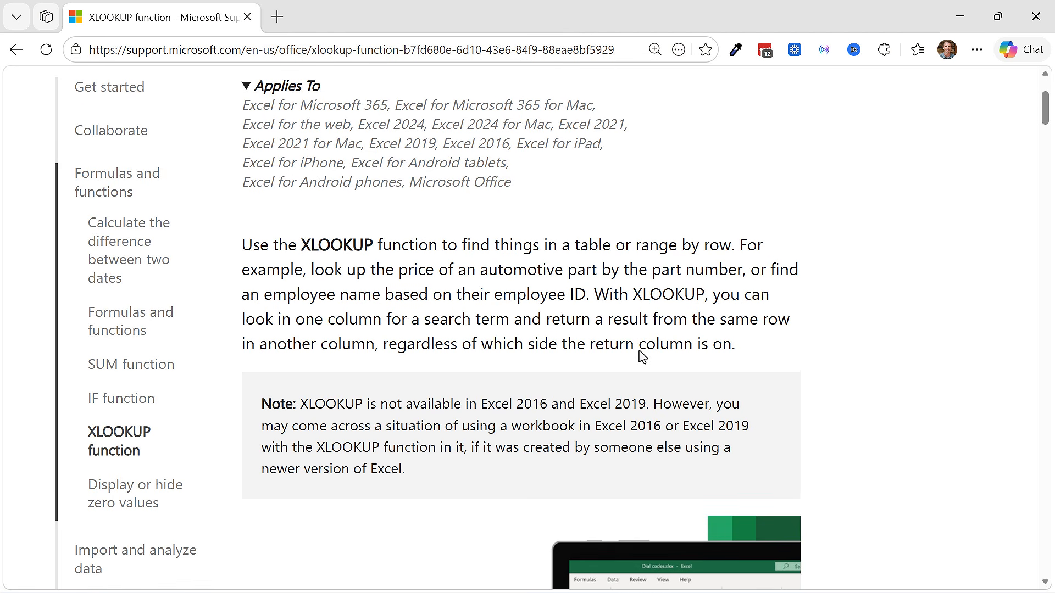
left_click_drag(480, 404, 646, 407)
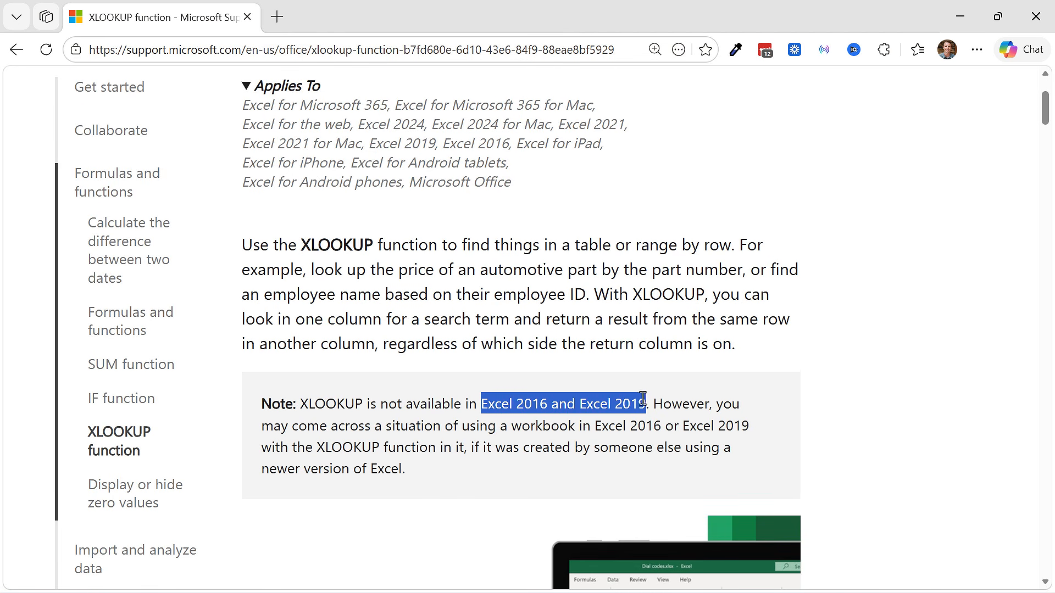